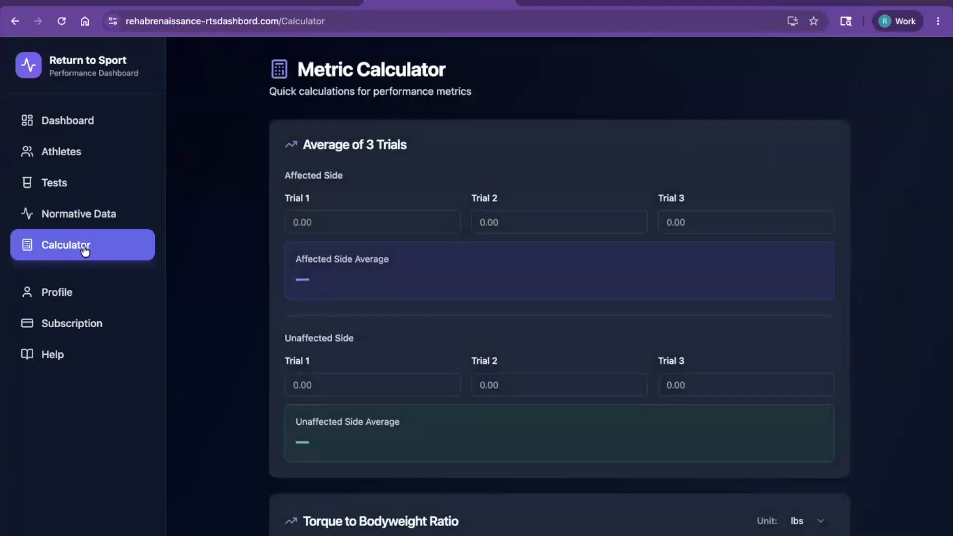
- Look through the profile settings, the subscription plan page and the help page
click(75, 292)
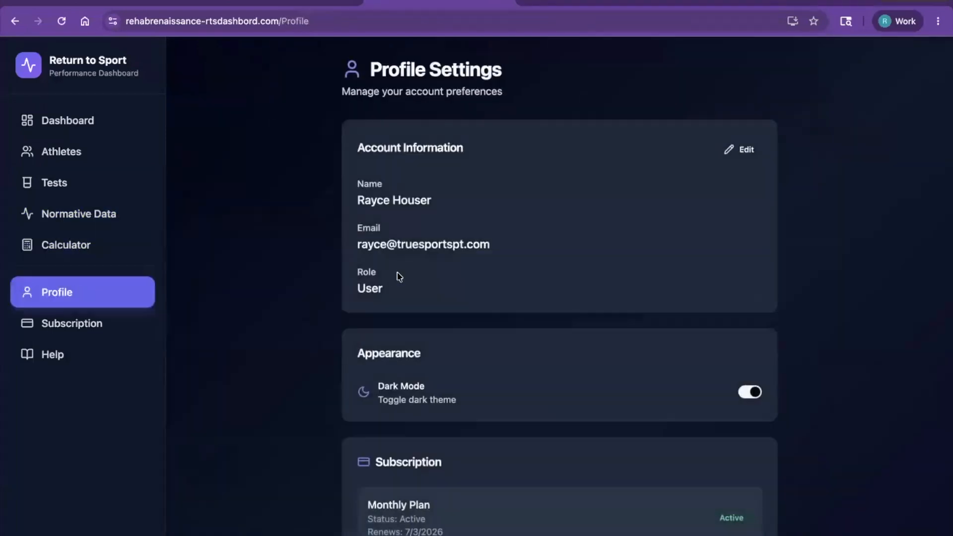
scroll(400, 277, down, 2)
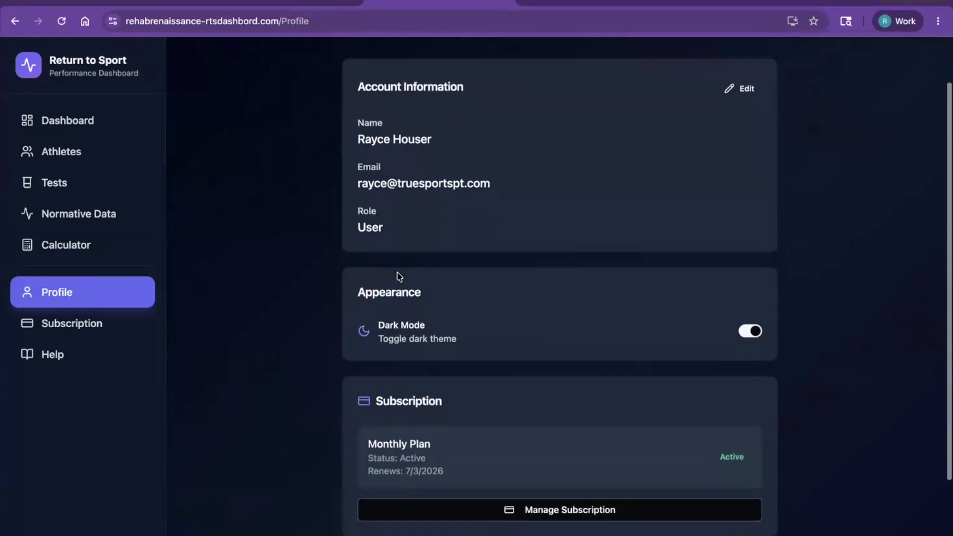
scroll(399, 276, down, 4)
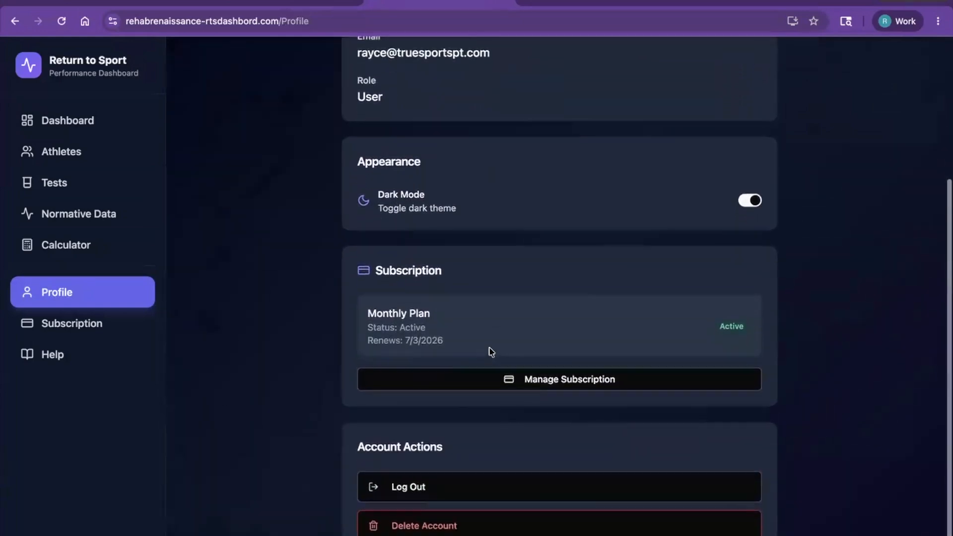
click(96, 327)
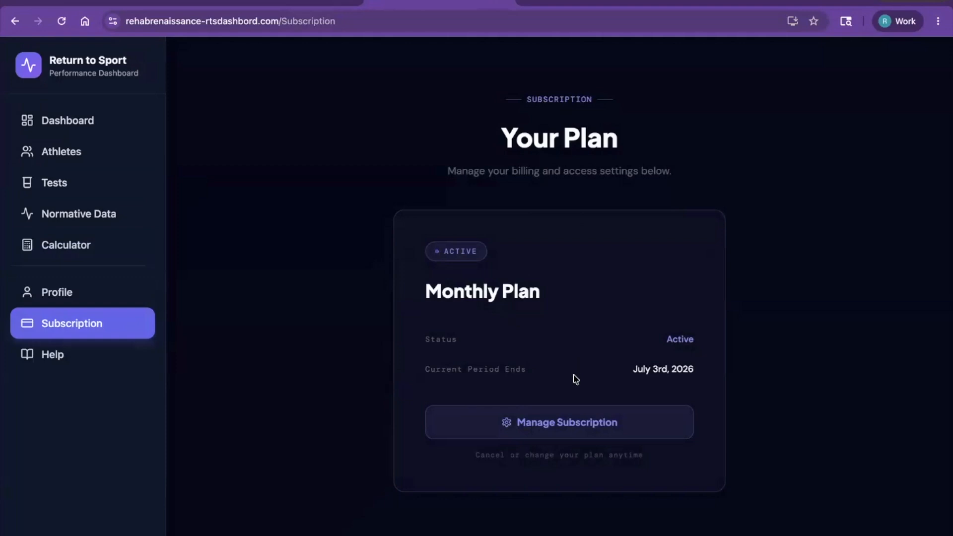
click(51, 360)
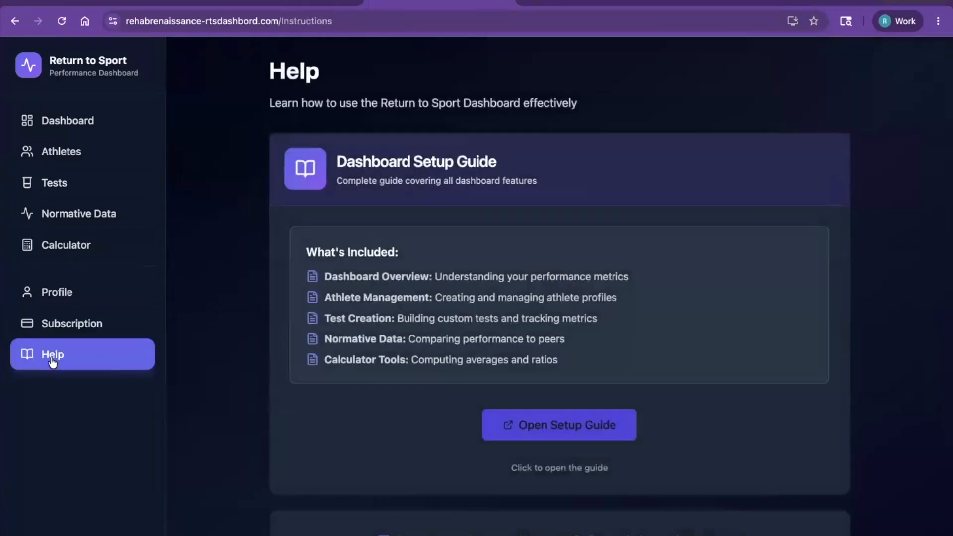
scroll(358, 351, down, 1)
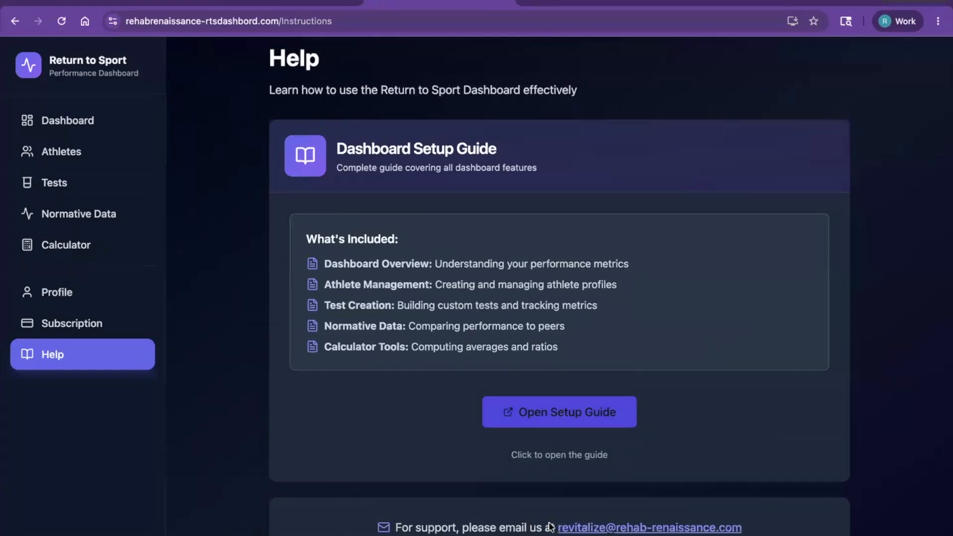
- Start a new athlete record and enter the name Kobe Bryant
click(50, 121)
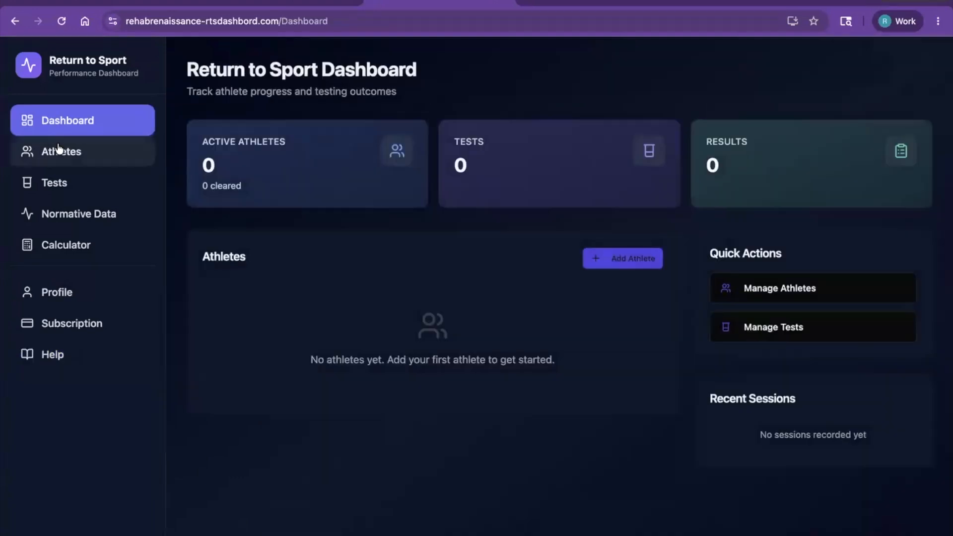
click(67, 151)
click(558, 338)
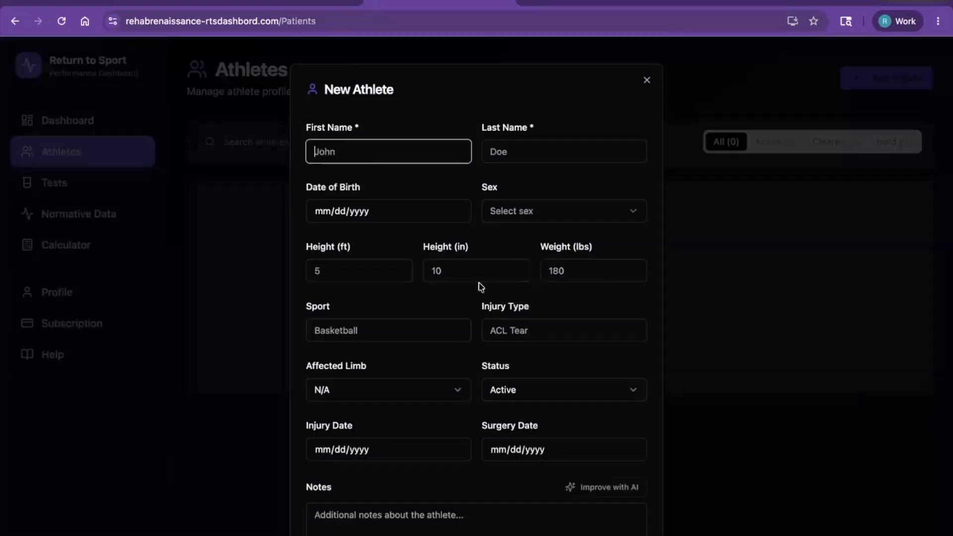
text(Kobe)
key(Tab)
text(Bru)
key(BackSpace)
text(yant)
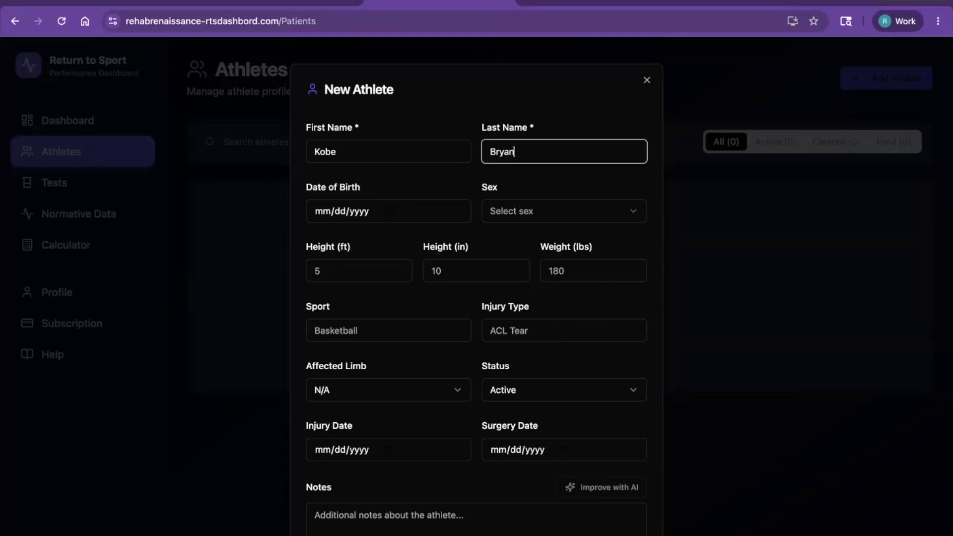
- Fill in the athlete's date of birth and set the sex to Male
click(318, 211)
text(01012)
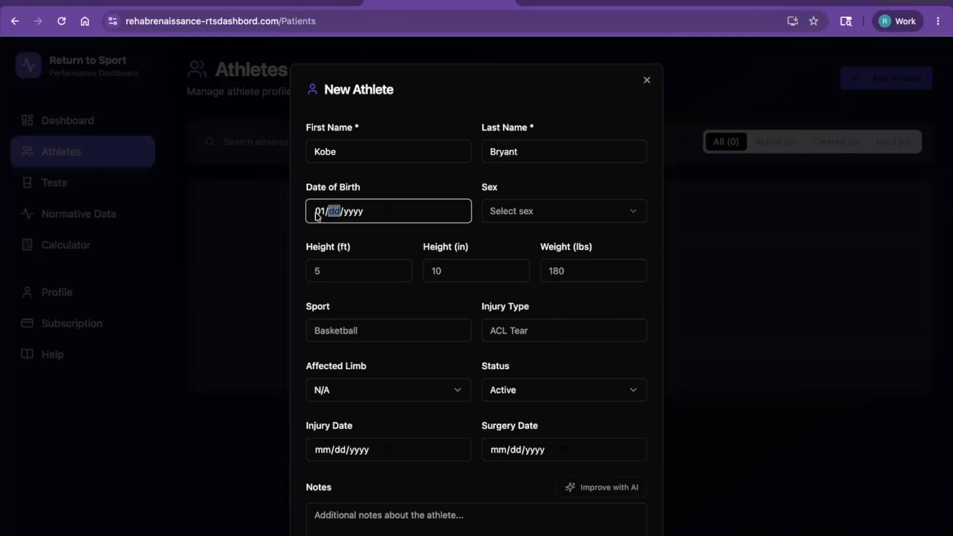
key(Tab)
click(503, 214)
click(512, 241)
- Set the athlete's height to 6 ft 6 in and the weight to 220 lbs
click(327, 275)
text(6)
click(442, 273)
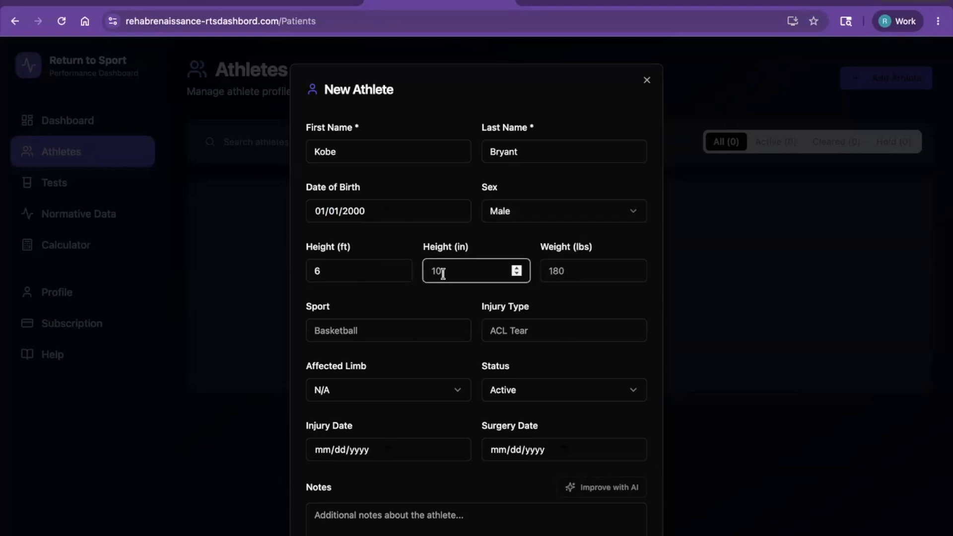
text(6)
click(566, 270)
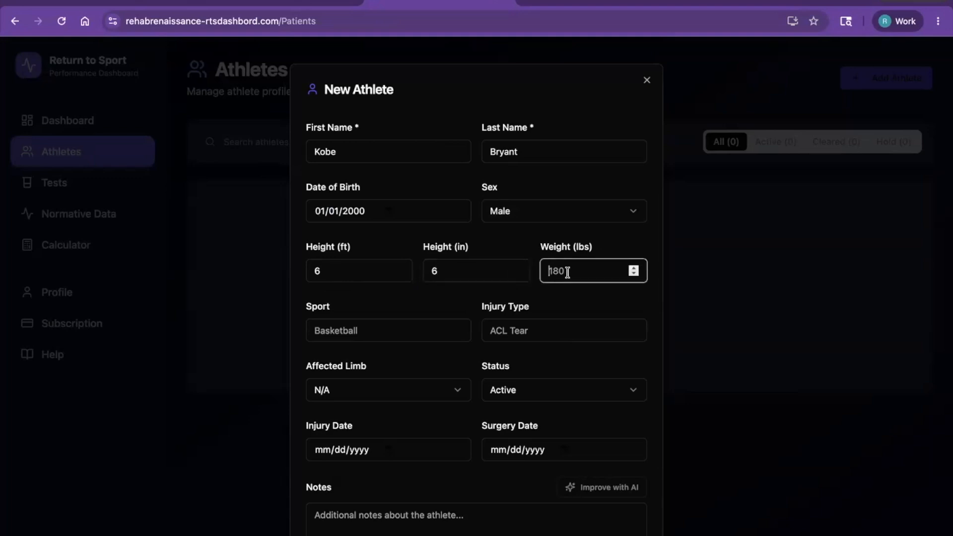
text(220)
- Enter Basketball as the sport and Achilles Repair as the injury type, with affected limb Left and status Active
click(414, 321)
text(Basketball)
key(Tab)
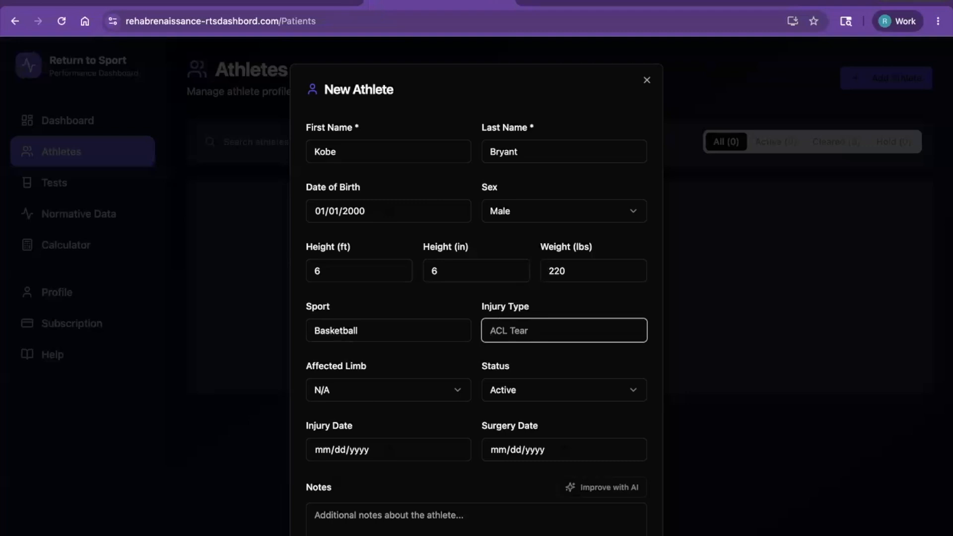
text(Achilles Repair)
click(376, 390)
click(366, 419)
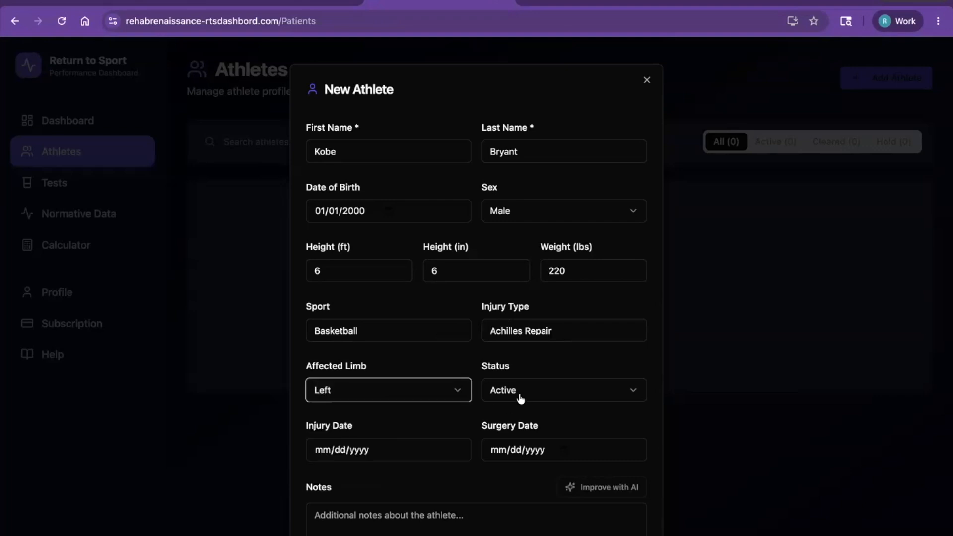
click(527, 396)
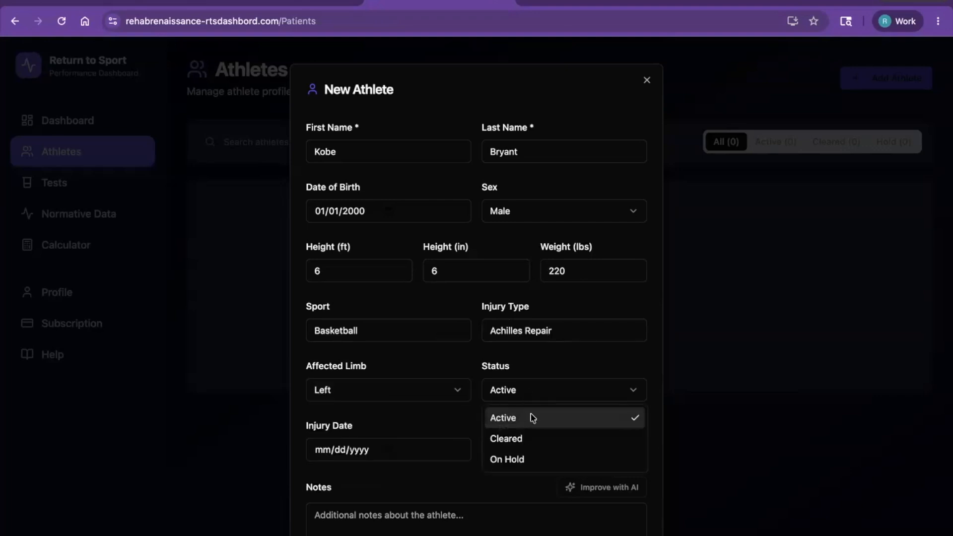
click(532, 424)
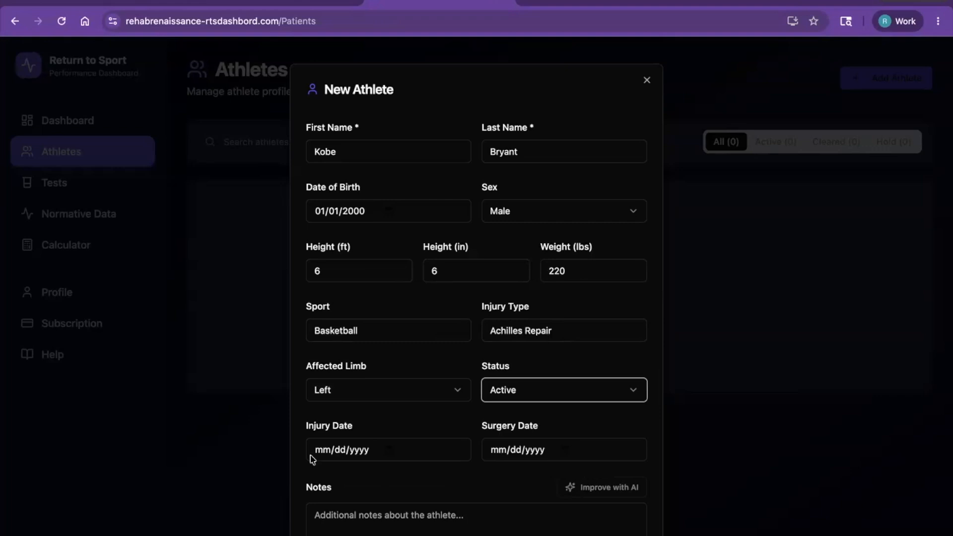
- Set the surgery date to 01/01/2025, leaving the injury date and notes empty, and save the athlete
click(499, 453)
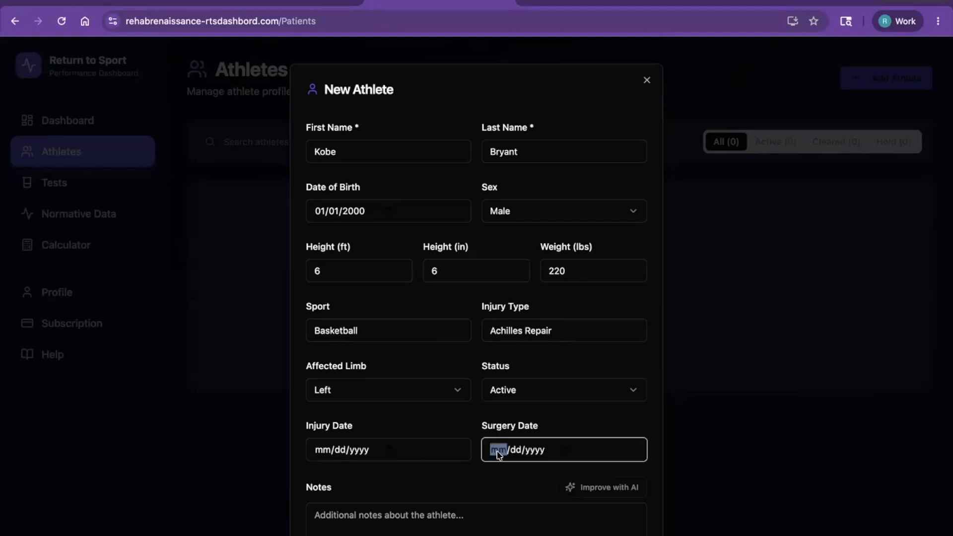
text(01/01/2025)
click(579, 430)
scroll(523, 451, down, 2)
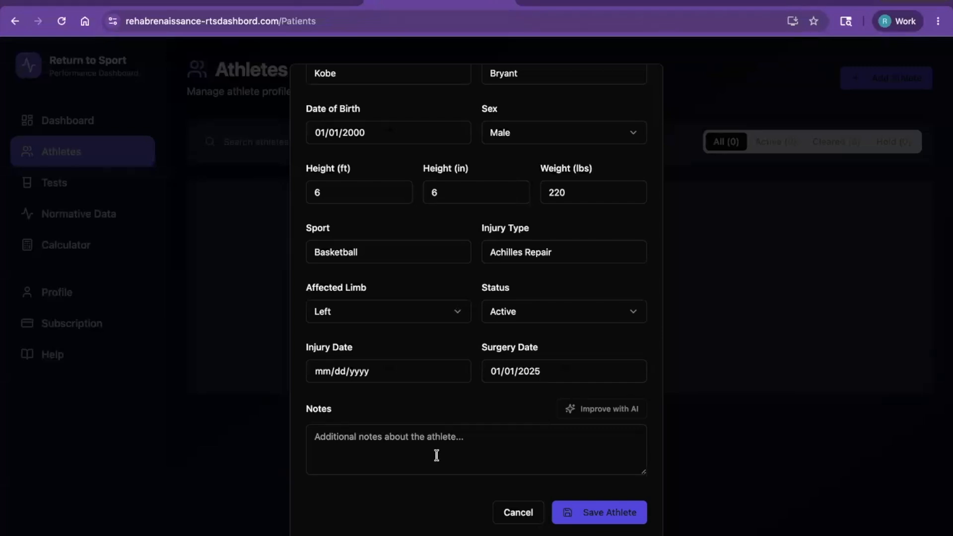
click(620, 513)
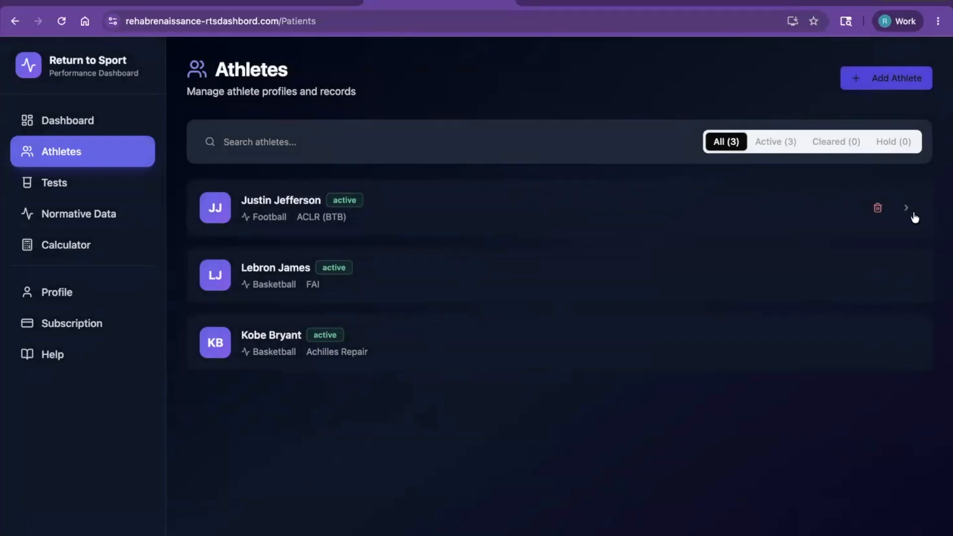
- View the detail pages of Justin Jefferson, Lebron James and Kobe Bryant, then return to the athlete list
click(907, 209)
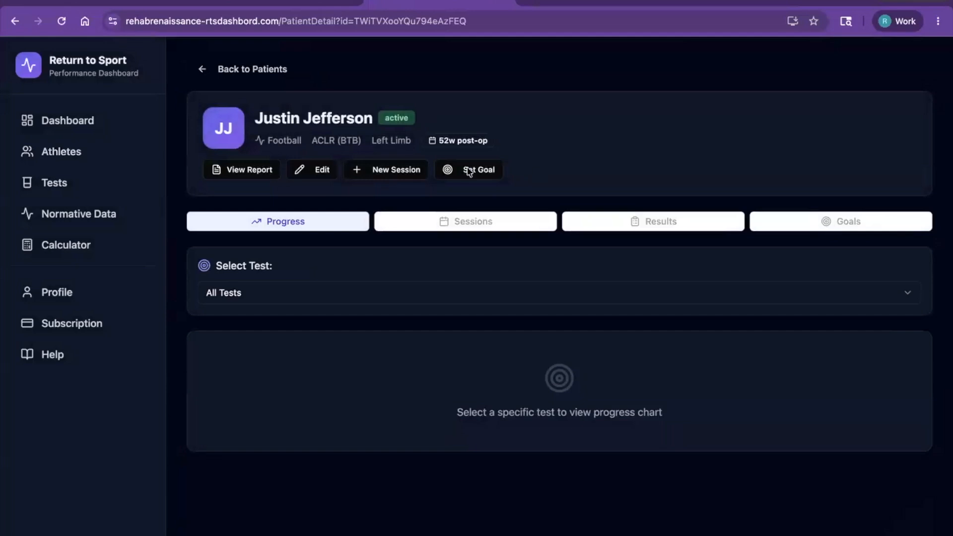
click(212, 70)
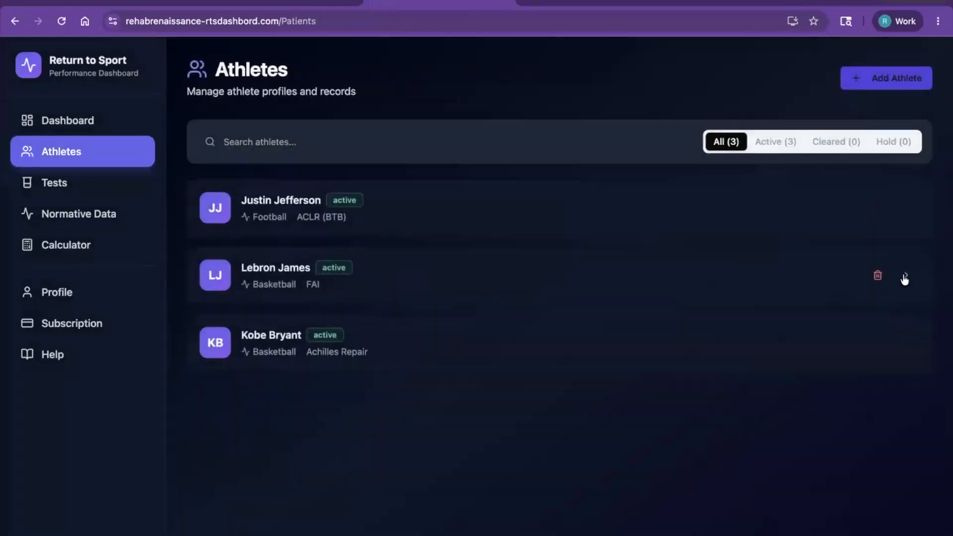
click(904, 277)
click(218, 68)
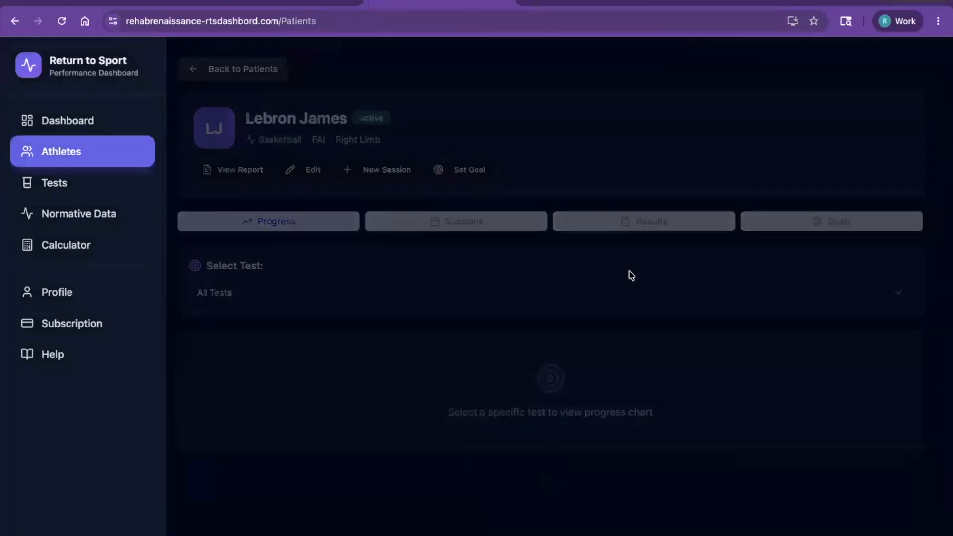
click(907, 343)
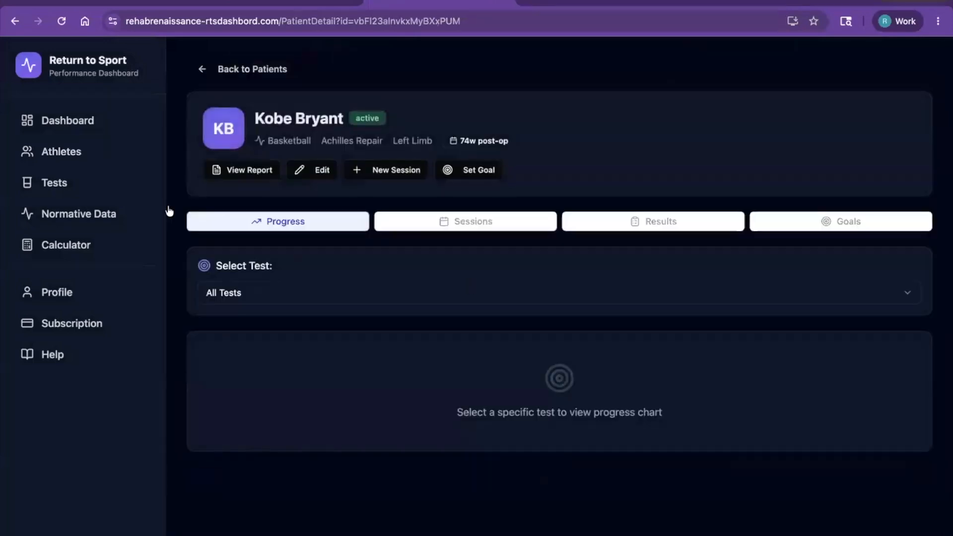
click(93, 158)
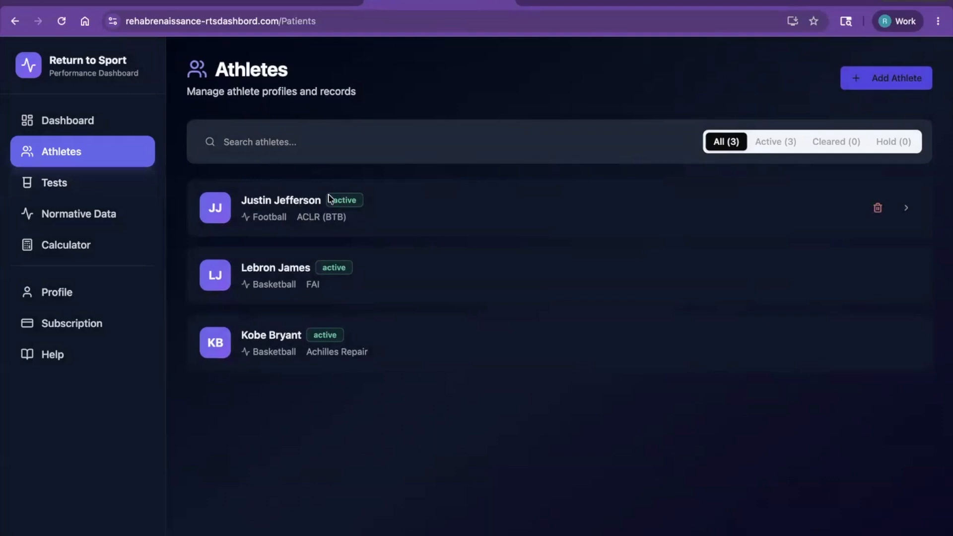
- Start a new test named Isometric Quad Strength with the affected vs unaffected LSI % comparison on
click(101, 185)
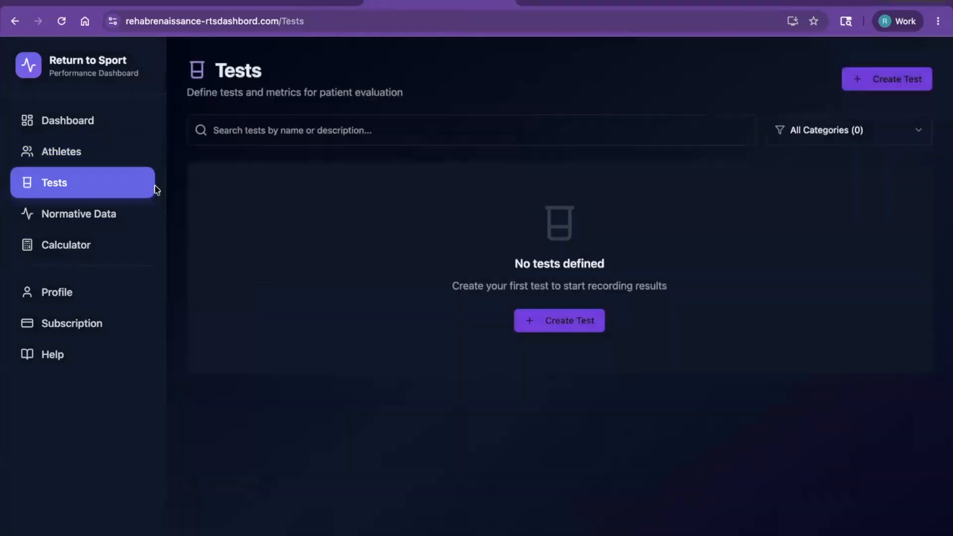
click(578, 326)
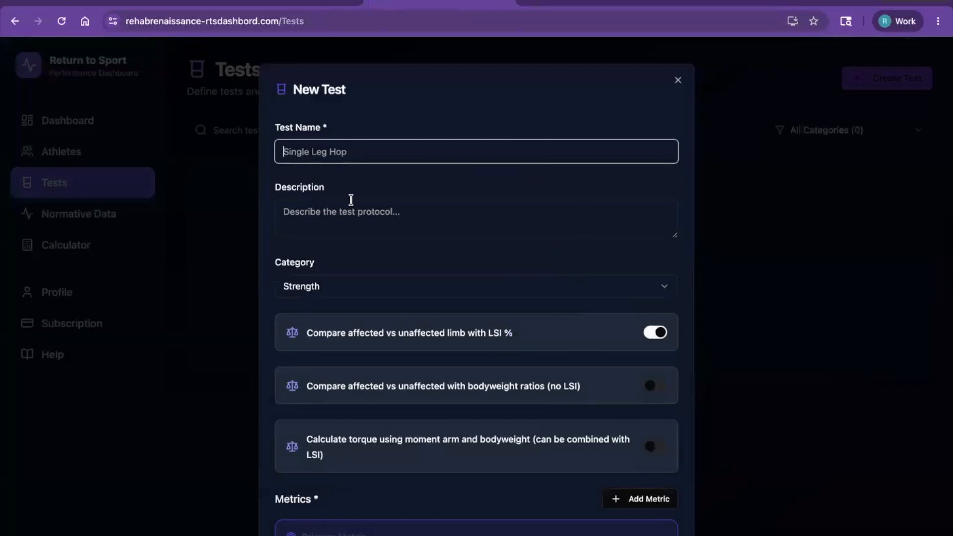
text(Isometric Quad Strength)
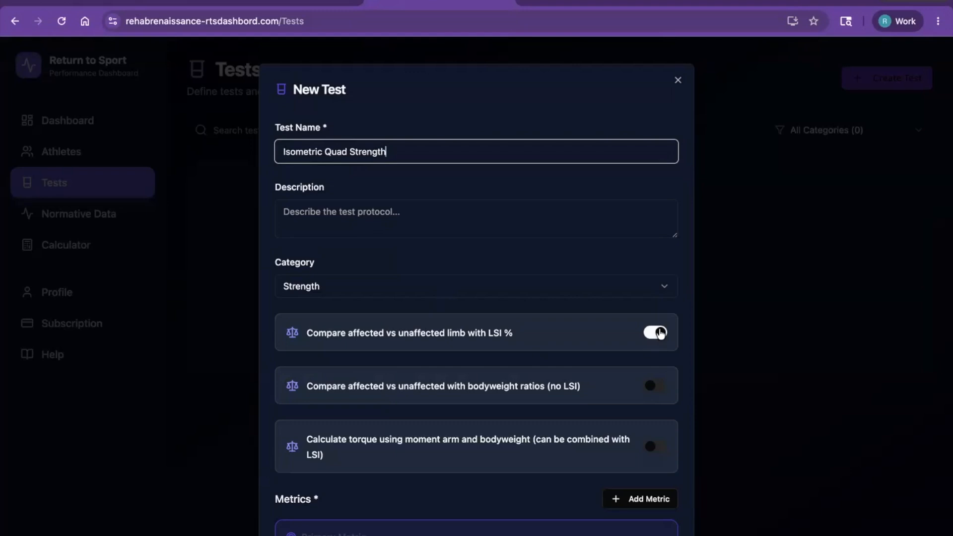
click(661, 335)
click(661, 334)
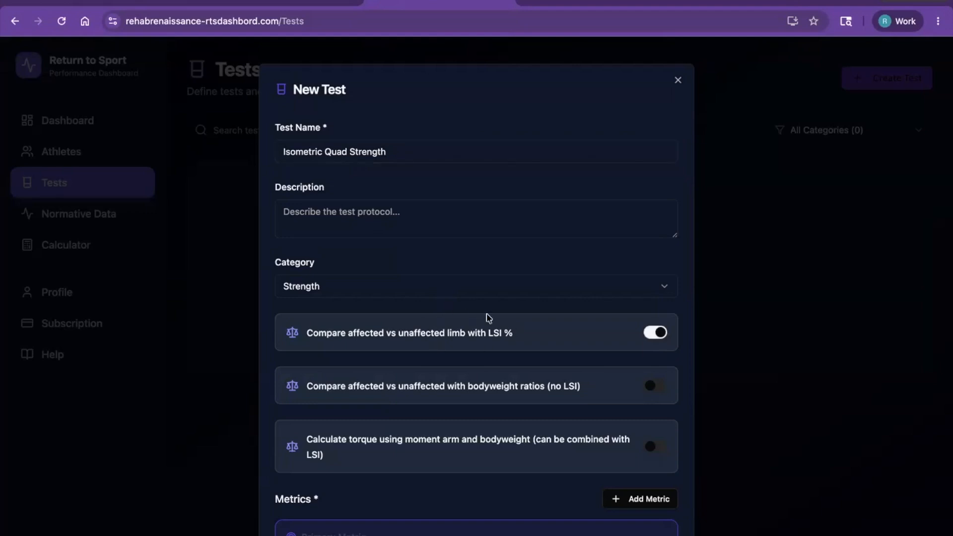
- Keep the test category on Strength and enable torque calculation using moment arm and bodyweight
click(415, 285)
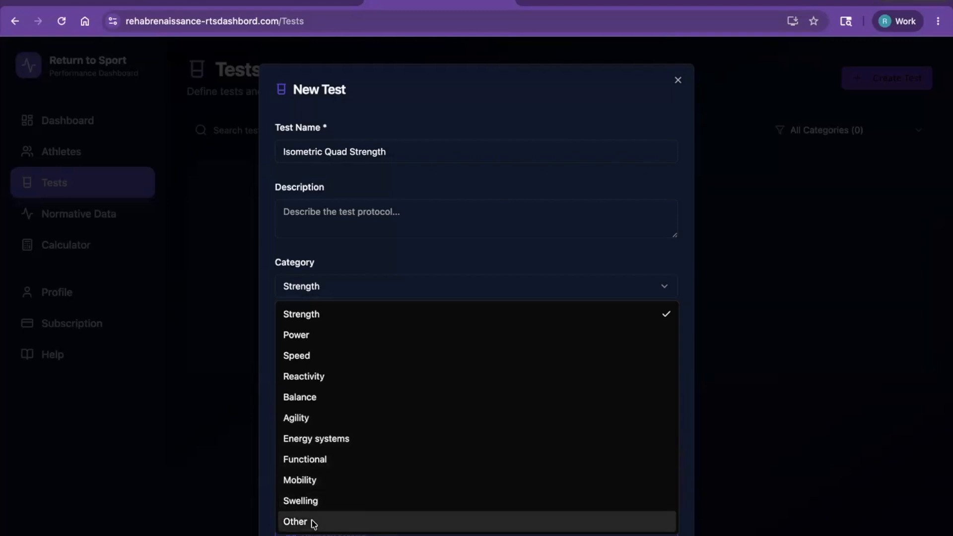
click(811, 349)
scroll(578, 380, down, 1)
scroll(578, 380, up, 1)
scroll(578, 381, down, 1)
scroll(577, 381, down, 1)
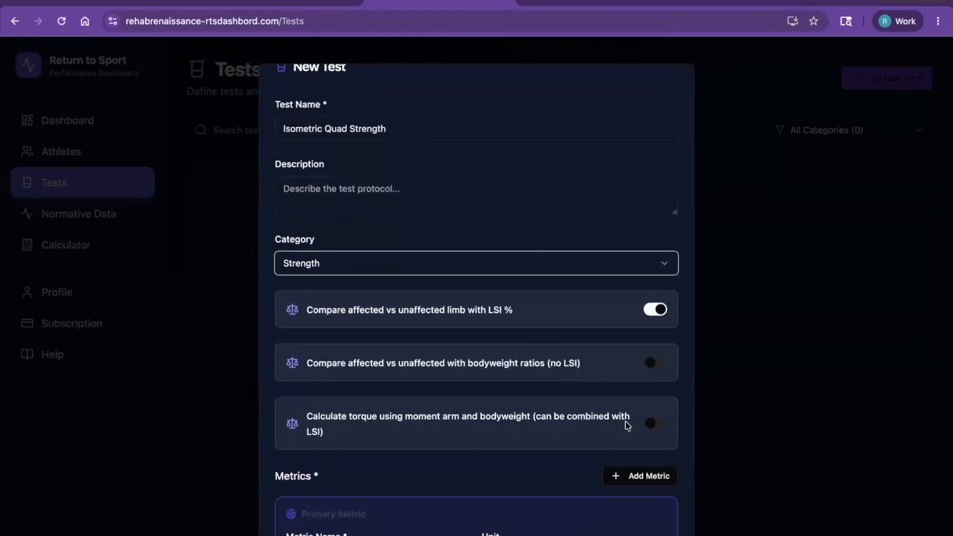
click(650, 426)
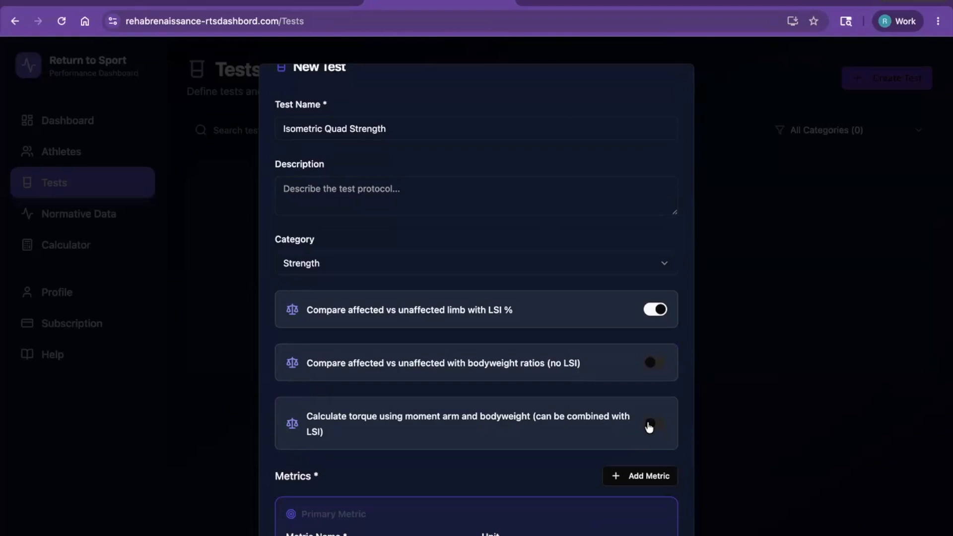
- Name the test's primary metric PT:BW and set its unit to Nm/kg
scroll(521, 450, down, 1)
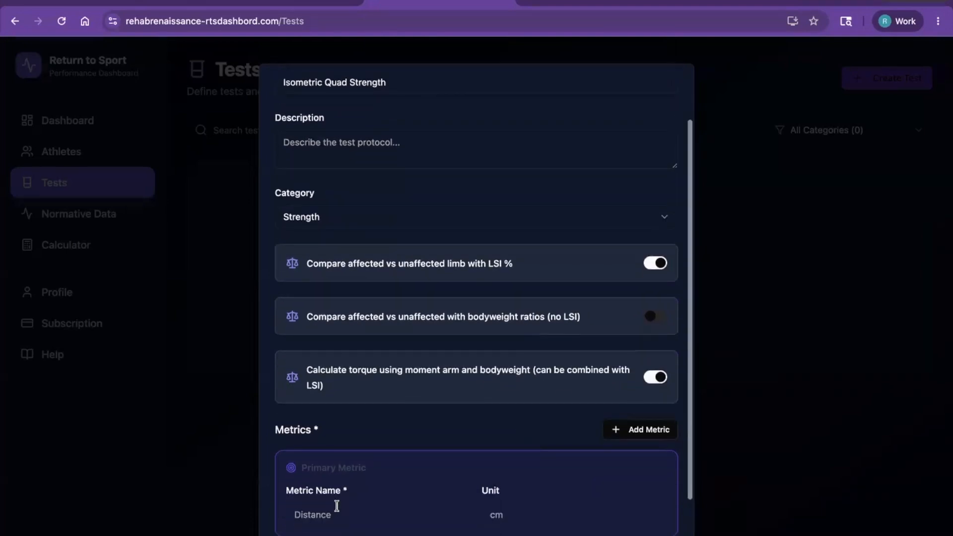
click(334, 510)
text(PT:BW)
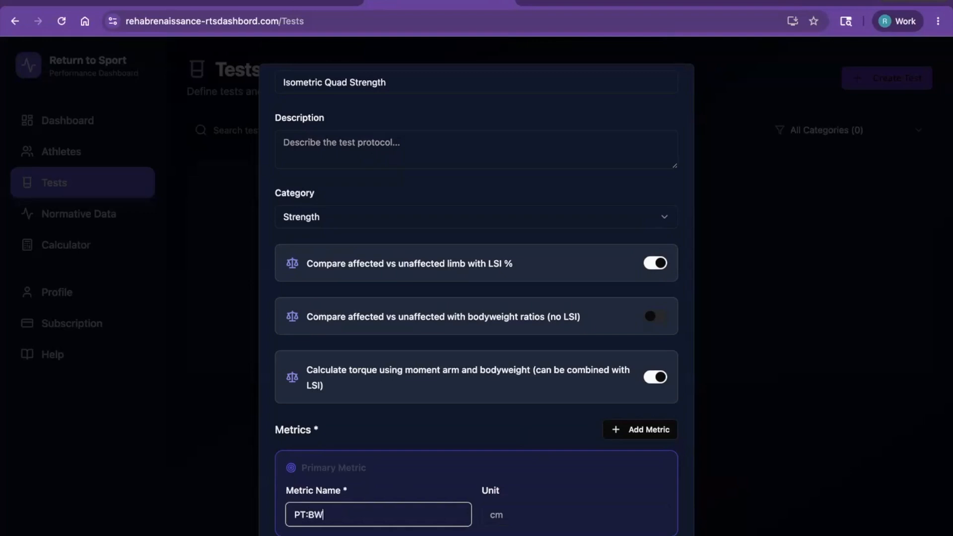
key(Tab)
text(Nm/kg)
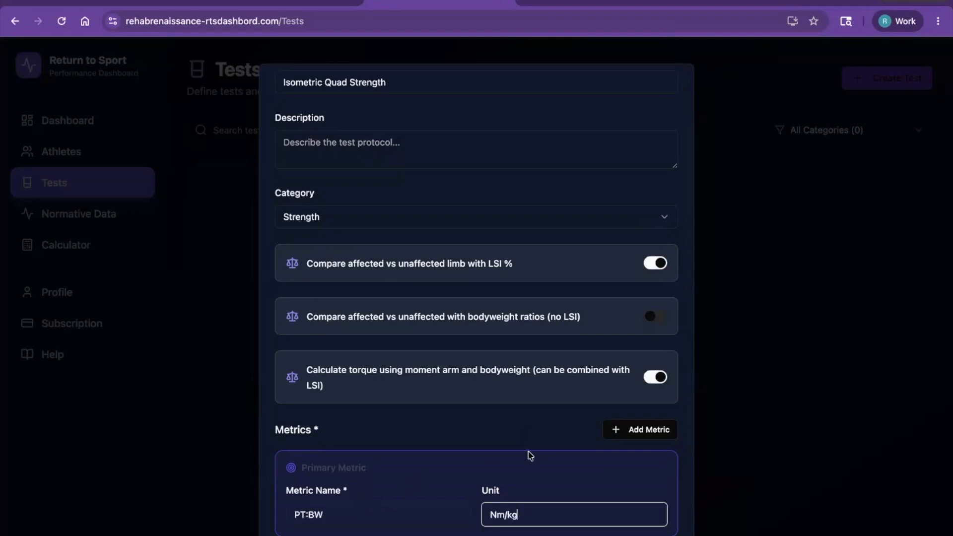
scroll(520, 444, down, 3)
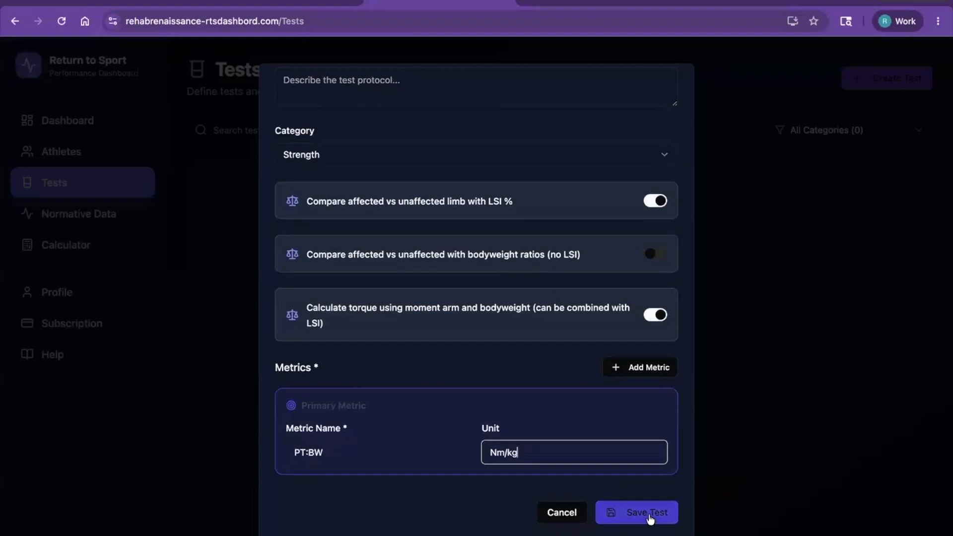
- Save the Isometric Quad Strength test and start a new test named Standing Isometric Plantar Flexion Strength
click(649, 516)
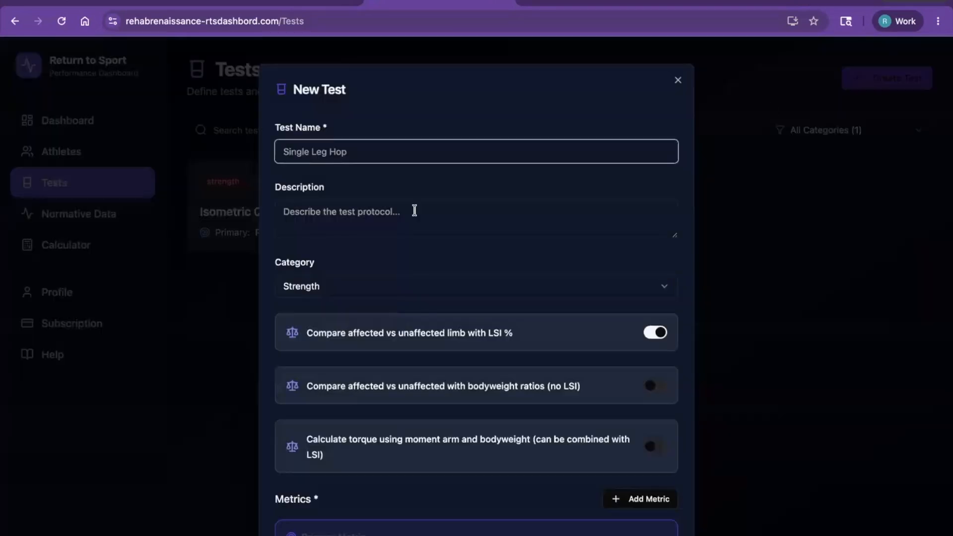
text(Standing )
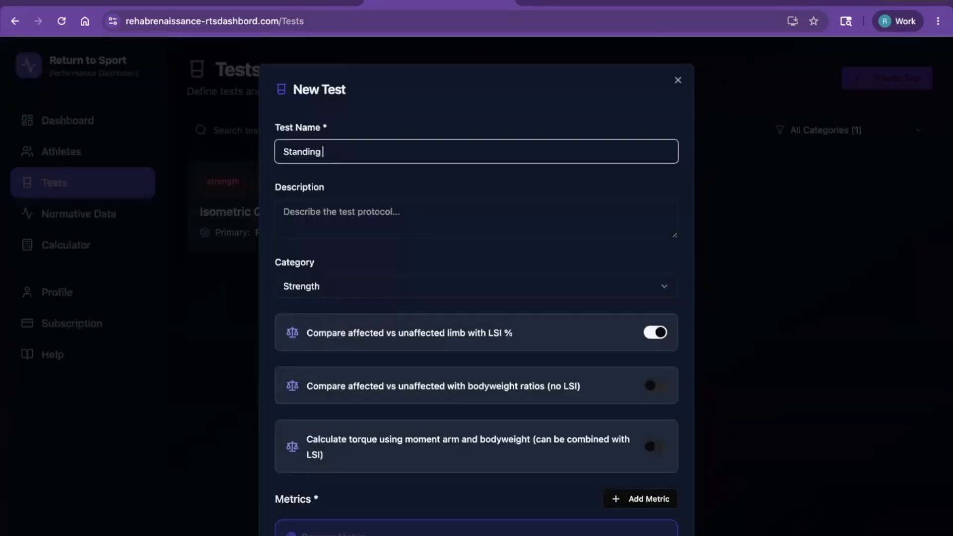
text(Isometric Plantarflexion Strength)
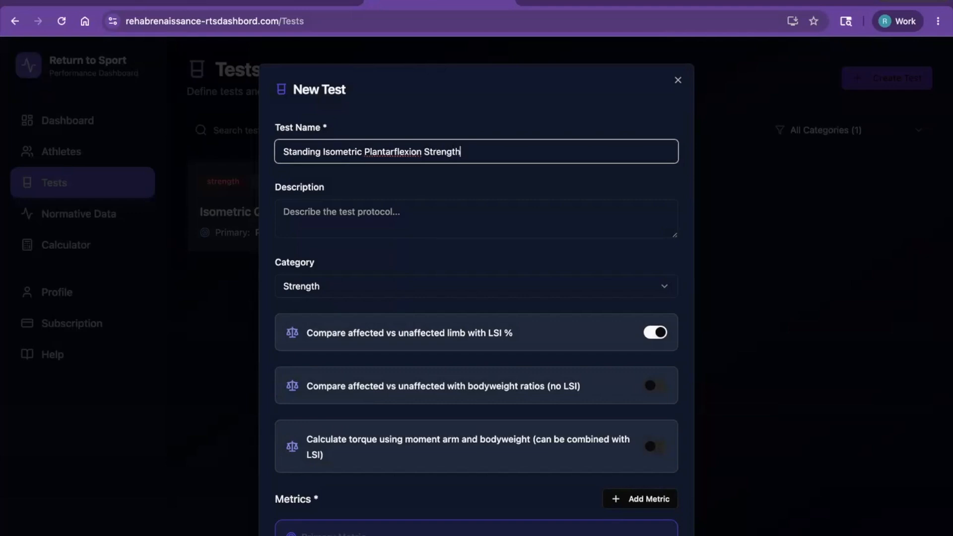
click(396, 153)
key(BackSpace)
text(F)
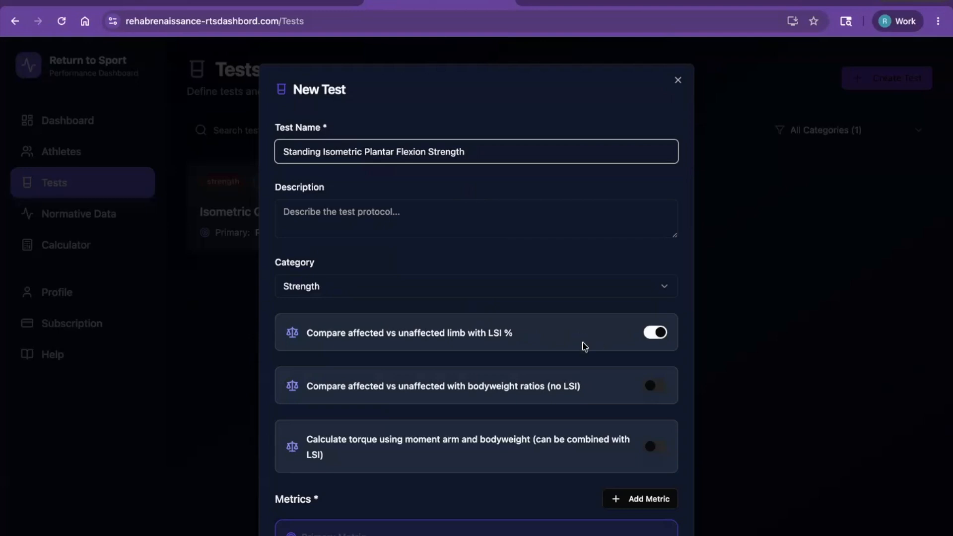
- Set the plantar flexion test's primary metric to Strength in lbs and save the test
scroll(576, 349, down, 2)
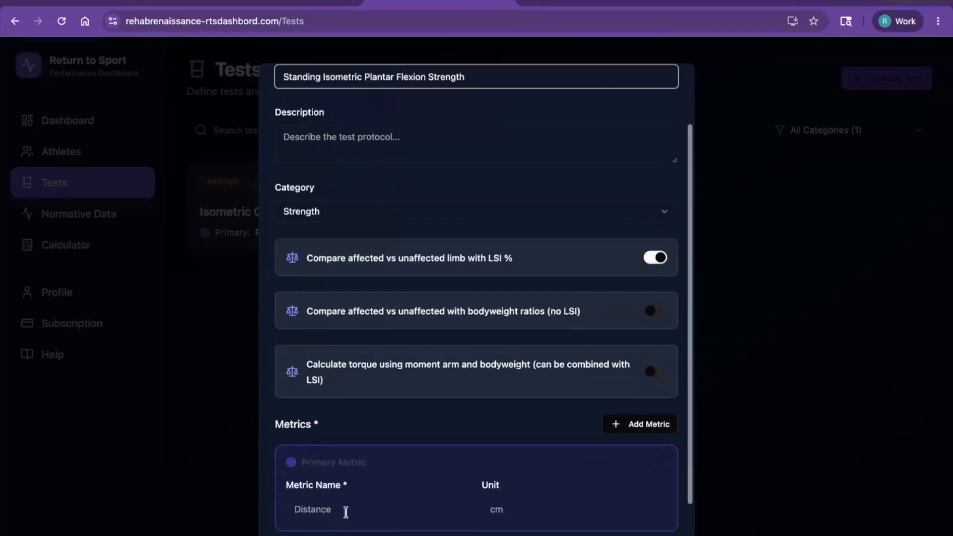
click(344, 509)
text(Strength)
key(Tab)
text(lb)
click(470, 425)
scroll(470, 424, down, 2)
click(631, 509)
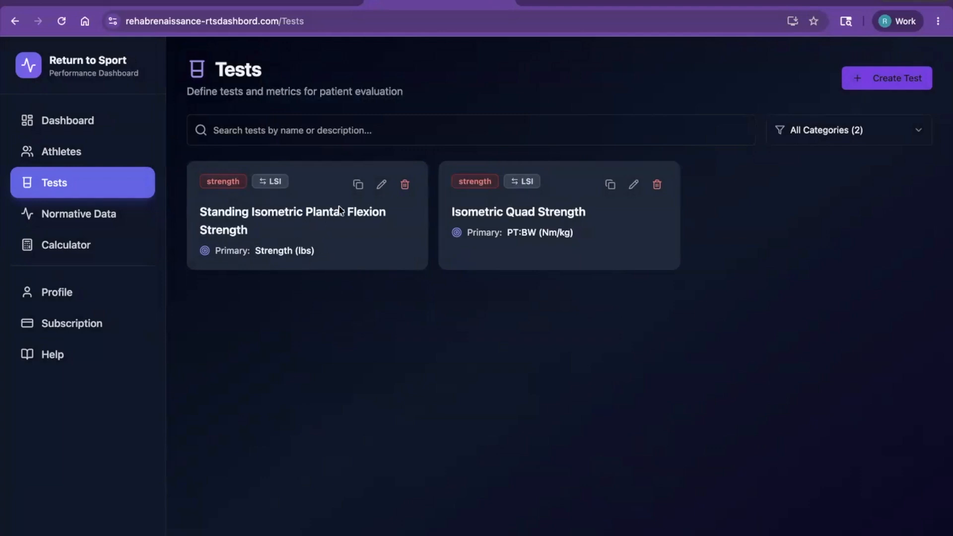
- Save a copy of the plantar flexion test with "- Strength:BW" appended to its name, comparing limbs by bodyweight ratios instead of LSI %
click(357, 185)
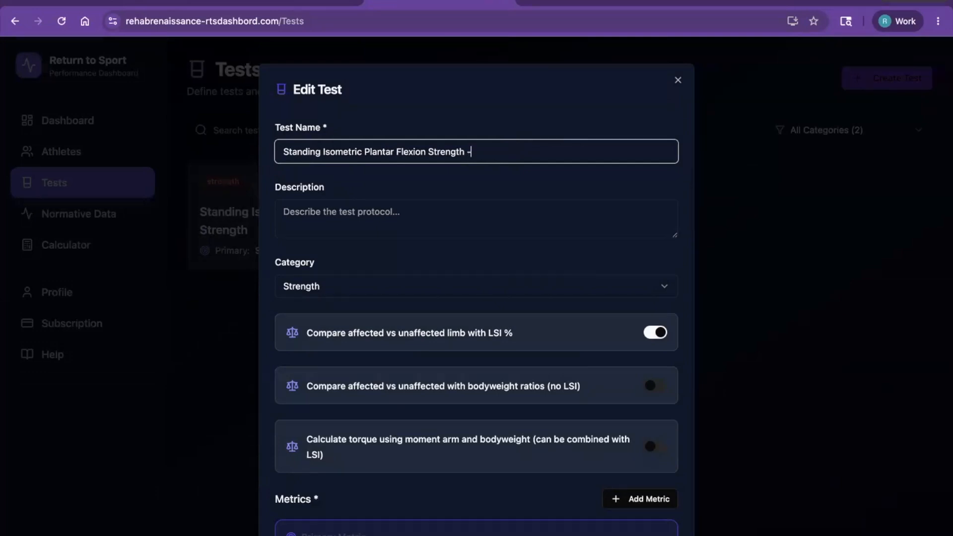
text(Strength:BW)
scroll(515, 237, down, 3)
scroll(514, 241, down, 1)
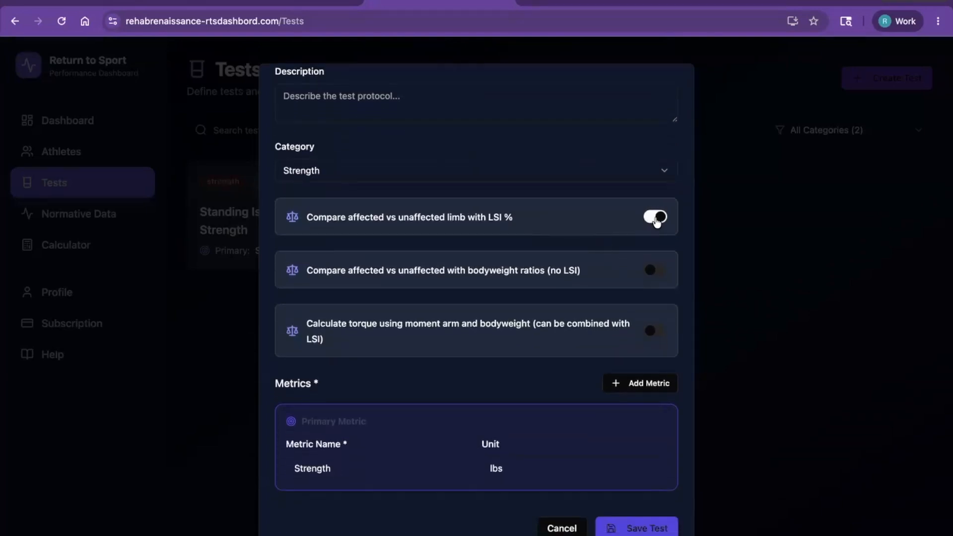
click(657, 222)
click(651, 275)
double_click(503, 468)
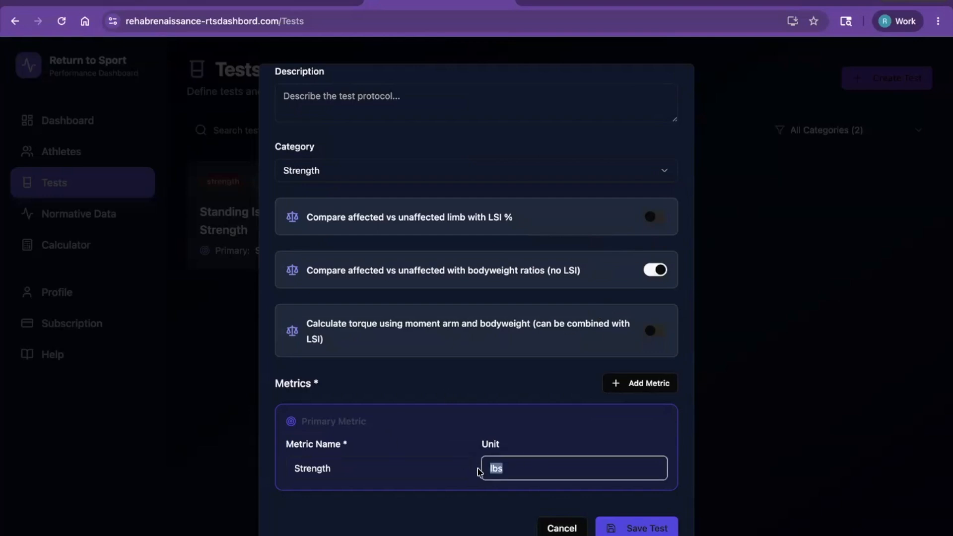
click(505, 388)
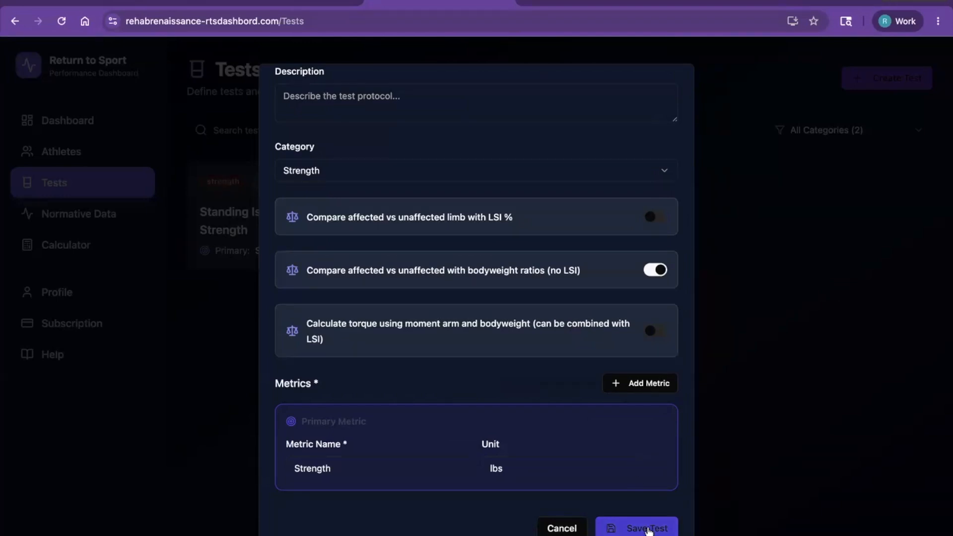
click(648, 529)
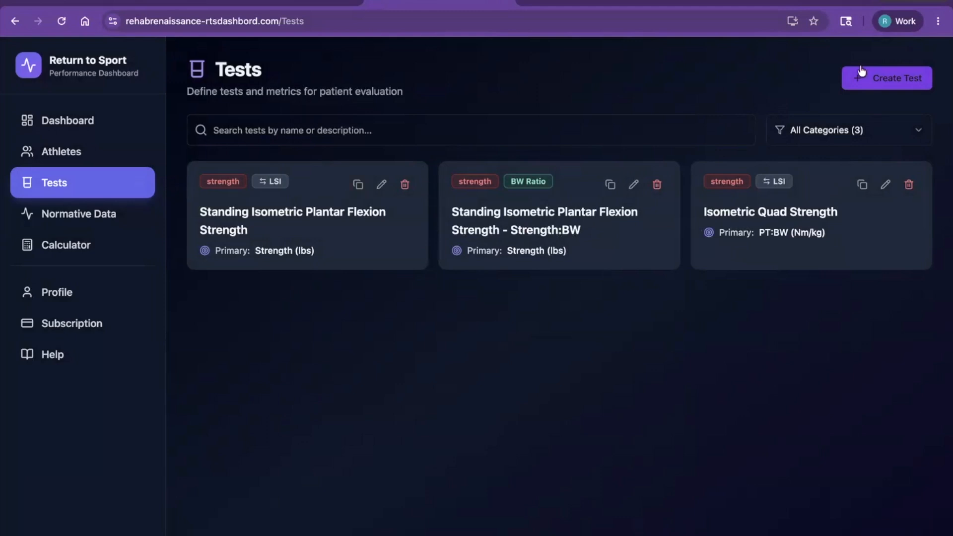
- Start a new Power test named DL CMJ with the affected vs unaffected LSI % comparison off
click(855, 77)
text(DL CMJ)
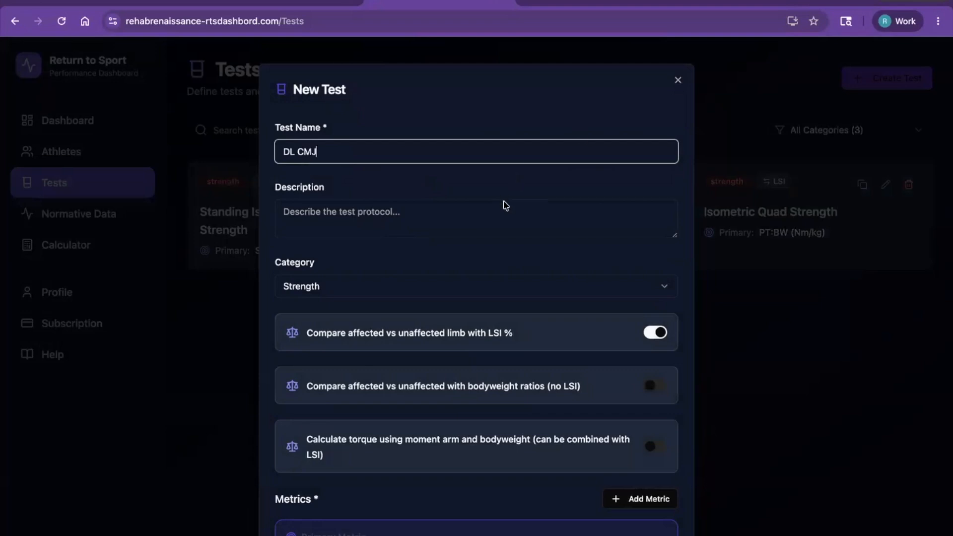
click(458, 294)
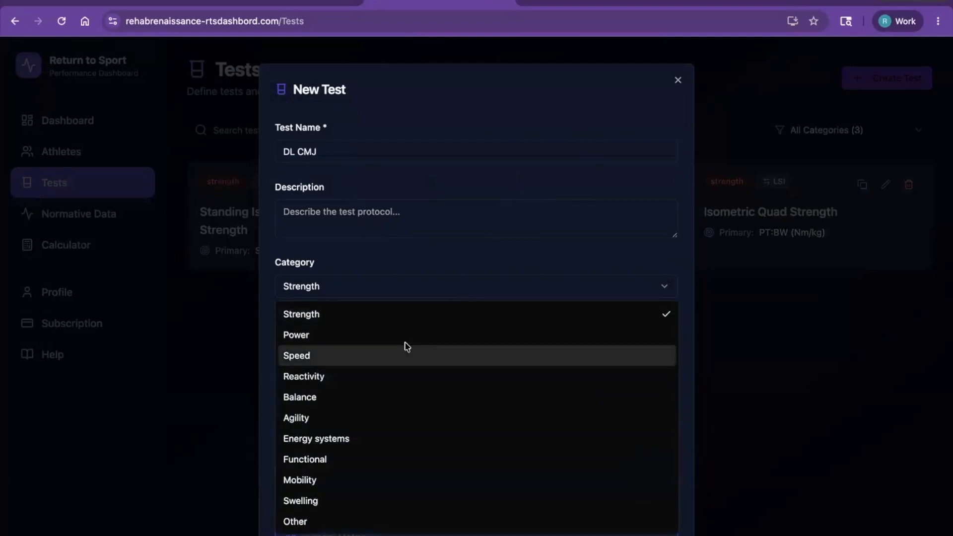
click(408, 343)
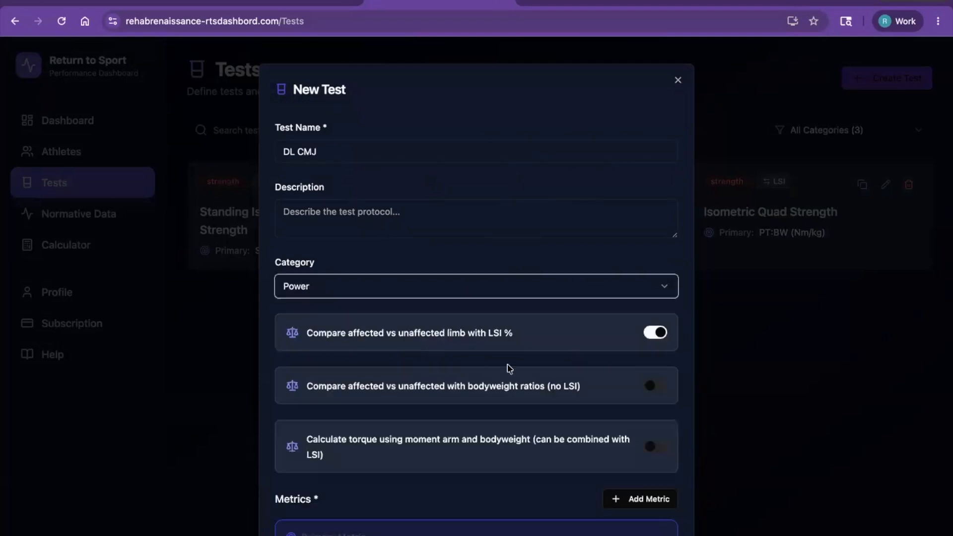
click(655, 332)
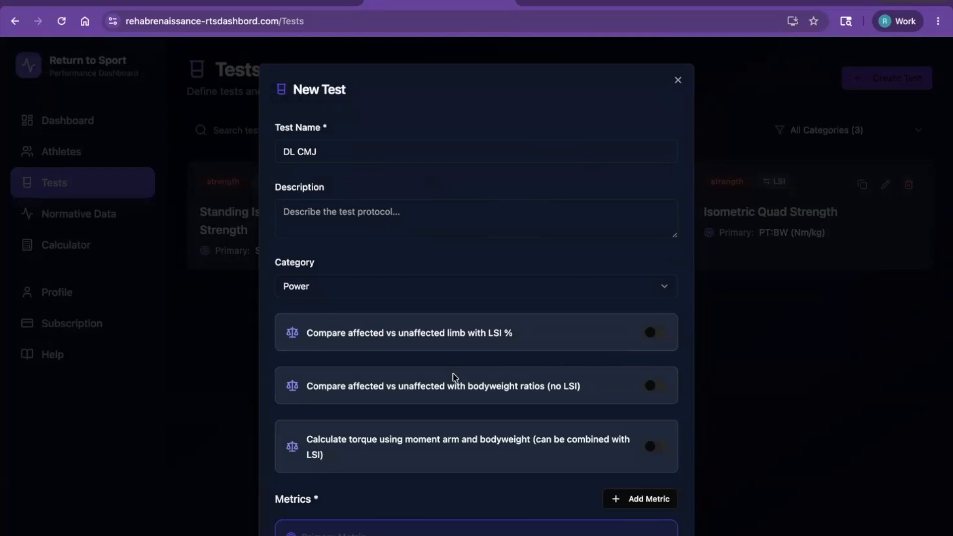
- Name the DL CMJ test's primary metric Jump Height and set its unit to in
scroll(453, 378, down, 3)
click(353, 451)
text(Jump Height)
key(Tab)
text(in)
- Add two more metrics to the DL CMJ test, named Braking Impulse Asymmetry and Propulsive Impulse Asymmetry
click(631, 367)
scroll(419, 432, down, 2)
click(343, 453)
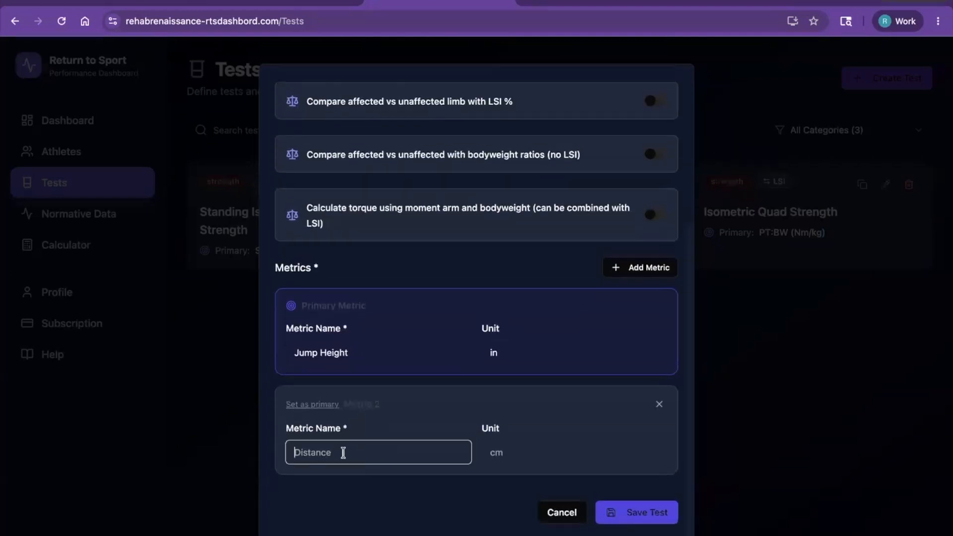
text(Braking Impulse Asymmetry)
click(632, 264)
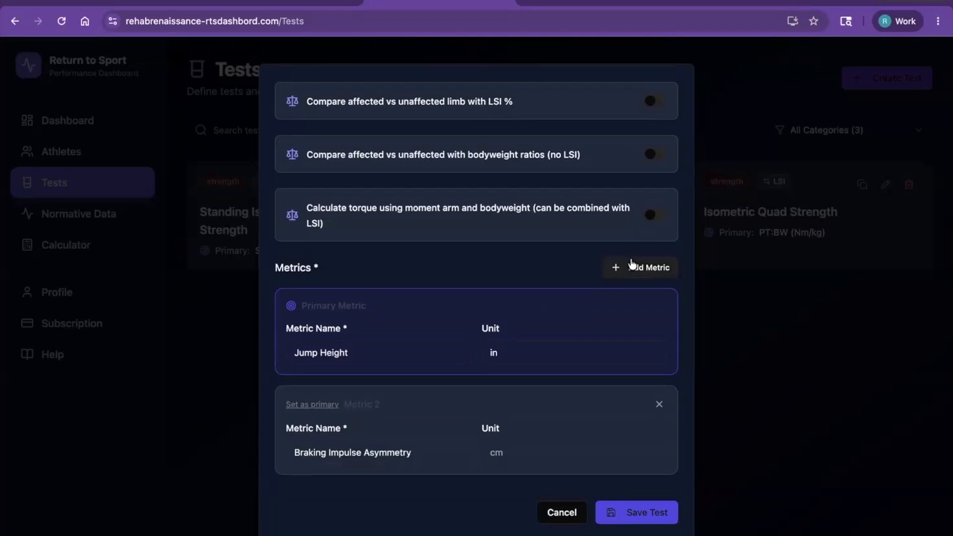
scroll(436, 436, down, 2)
click(378, 453)
text(Propulsive Impulse Asymmetry)
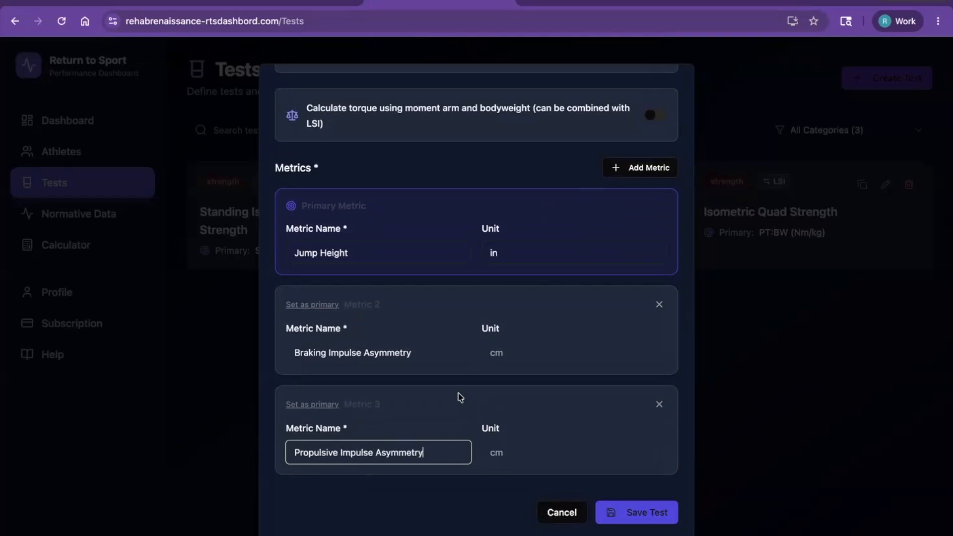
- Set the unit of both impulse asymmetry metrics to %
click(509, 351)
text(%)
click(517, 454)
text(%)
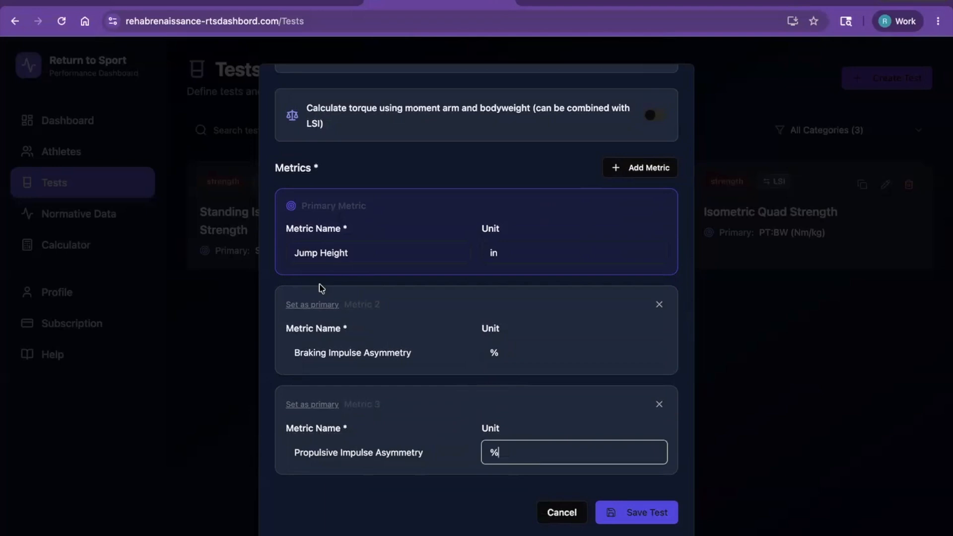
- Switch the primary metric to Braking Impulse Asymmetry and back to Jump Height, and save the DL CMJ test
click(308, 306)
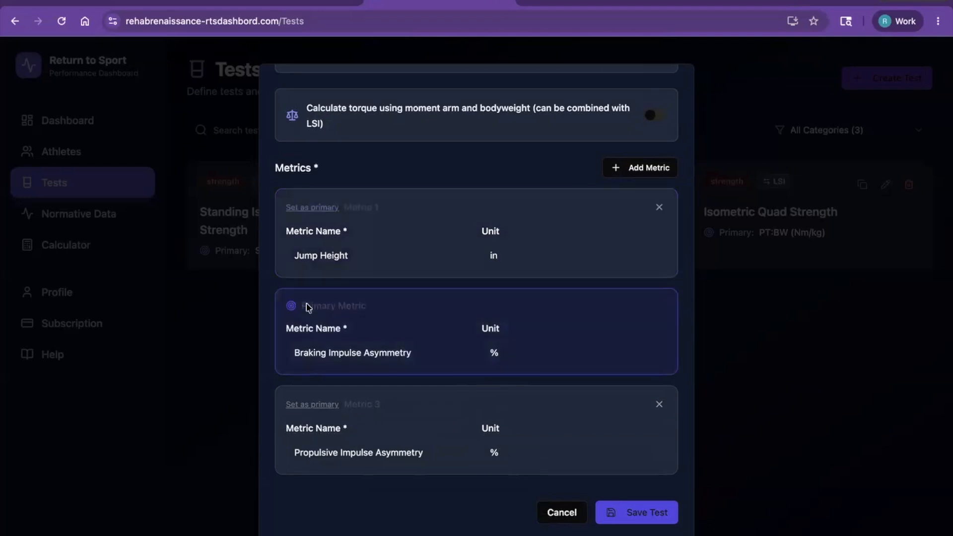
click(310, 209)
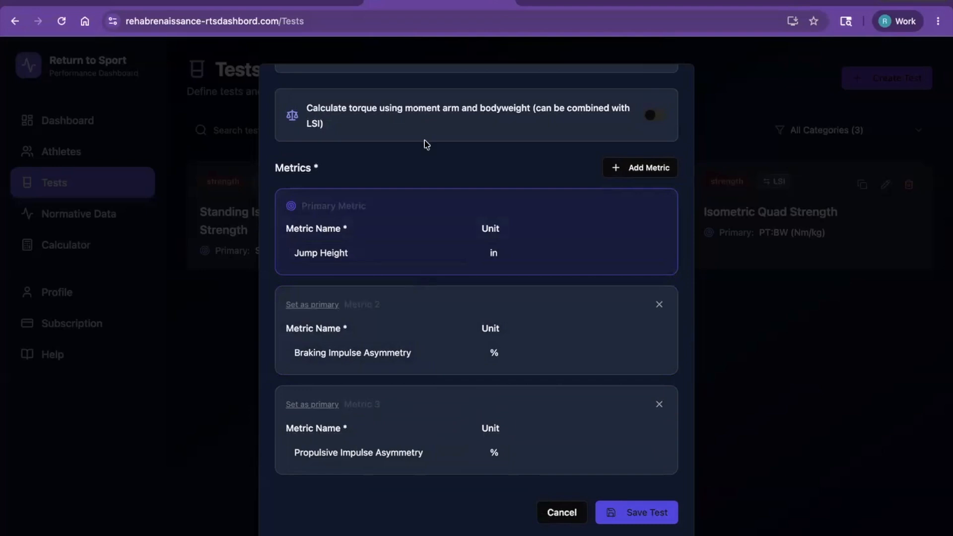
scroll(423, 156, up, 6)
scroll(425, 157, down, 6)
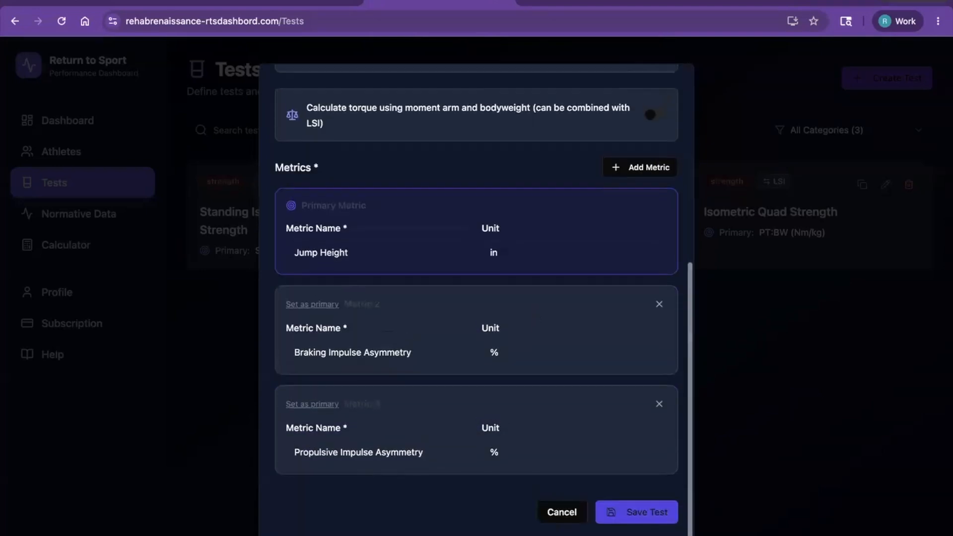
click(636, 515)
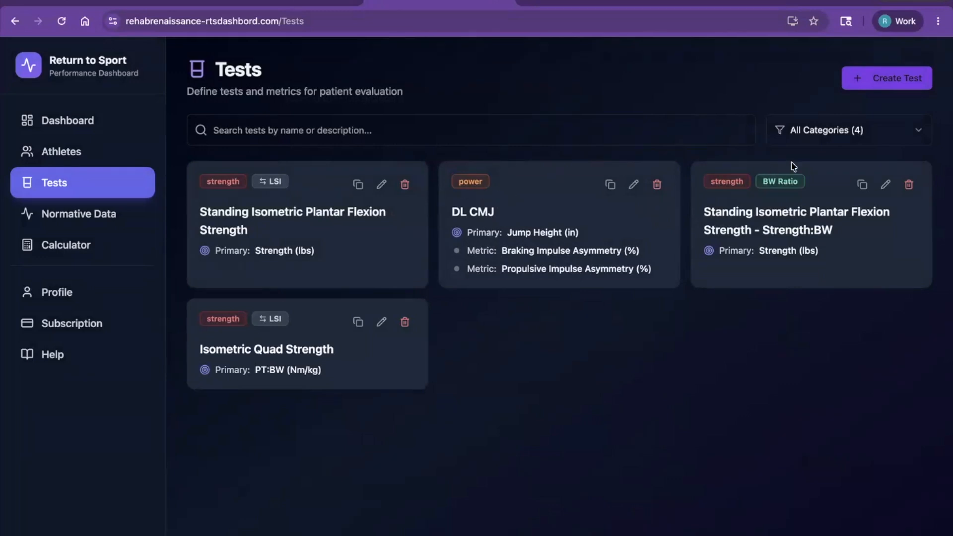
- Start a new Reactivity test named DL Drop Jump (18") with the LSI % limb comparison off
click(872, 85)
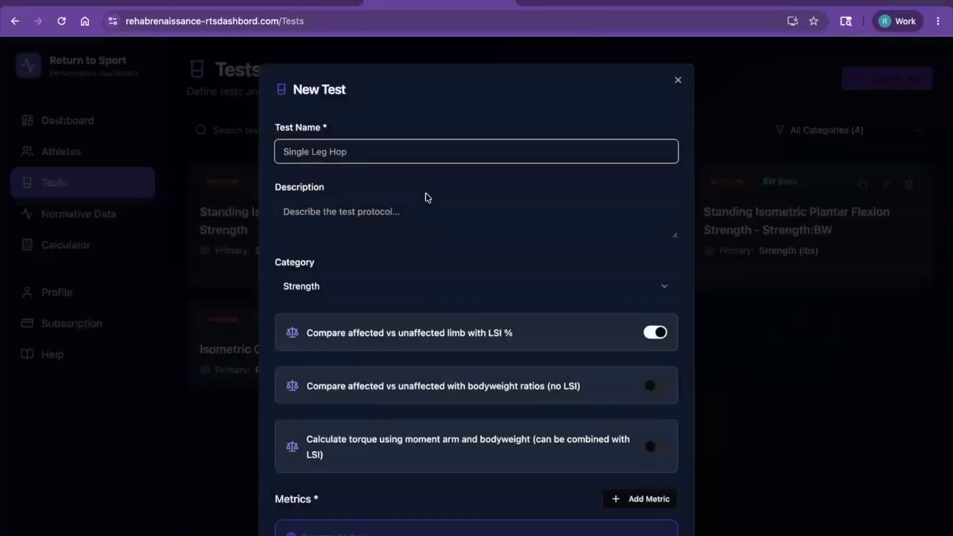
text(DL Drop Jump)
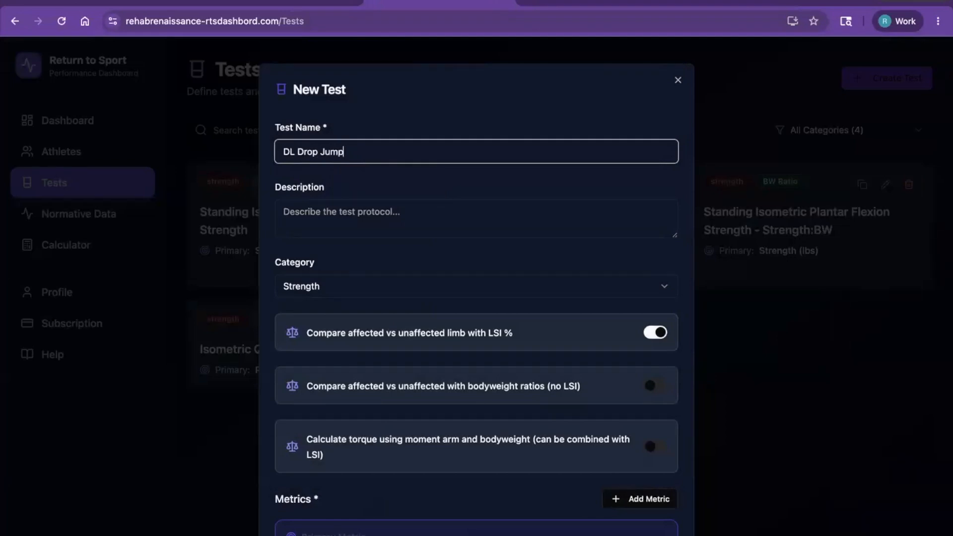
text( (18)
click(379, 289)
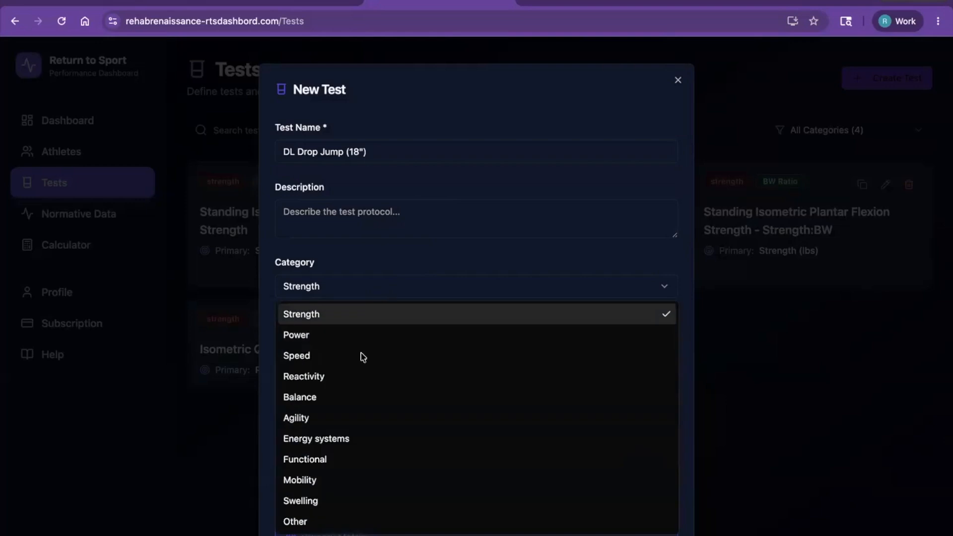
click(359, 380)
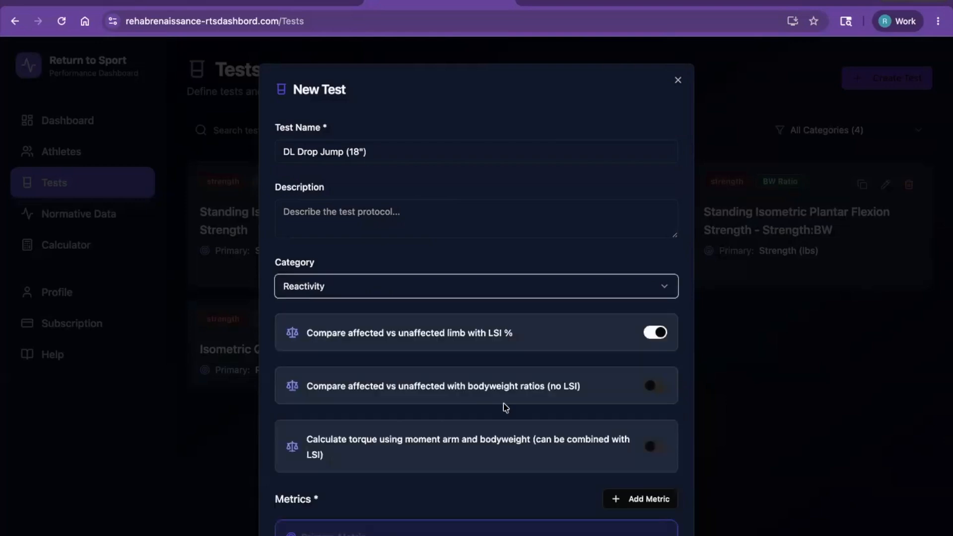
scroll(552, 374, down, 1)
click(661, 307)
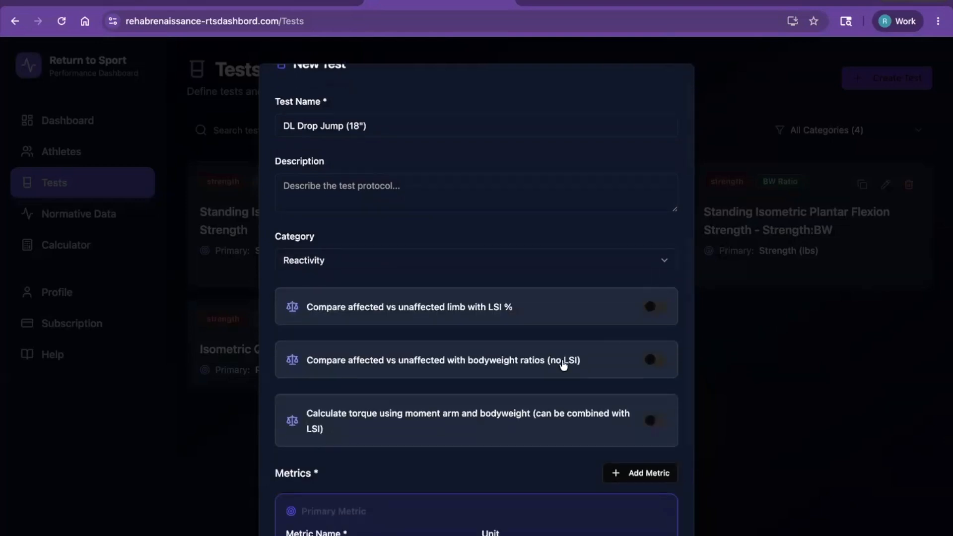
- Set the drop jump test's primary metric to RSI with unit s/s and save the test
scroll(562, 361, down, 1)
scroll(443, 437, down, 2)
click(383, 455)
text(R)
key(Tab)
text(s/)
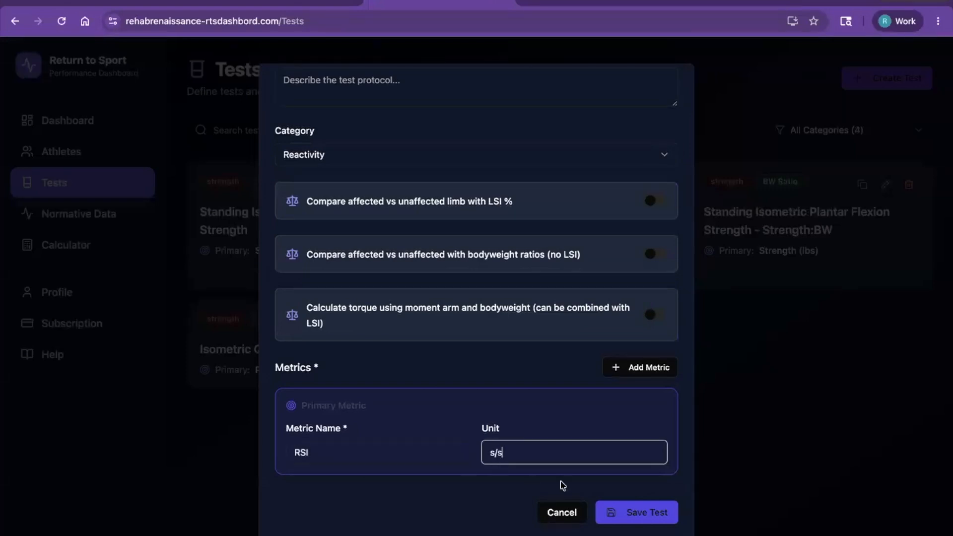
click(621, 513)
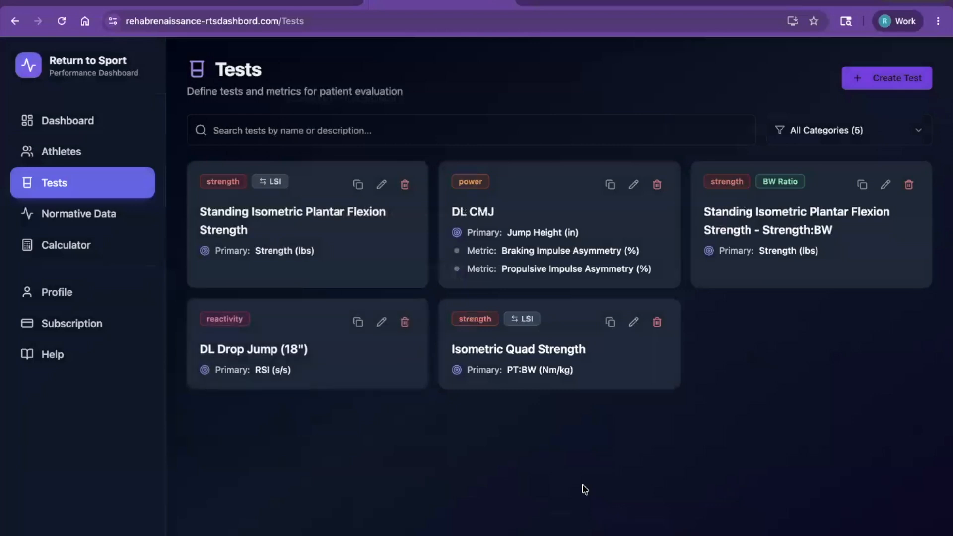
- Start a new test named Knee Flexion ROM in the Mobility category
click(863, 87)
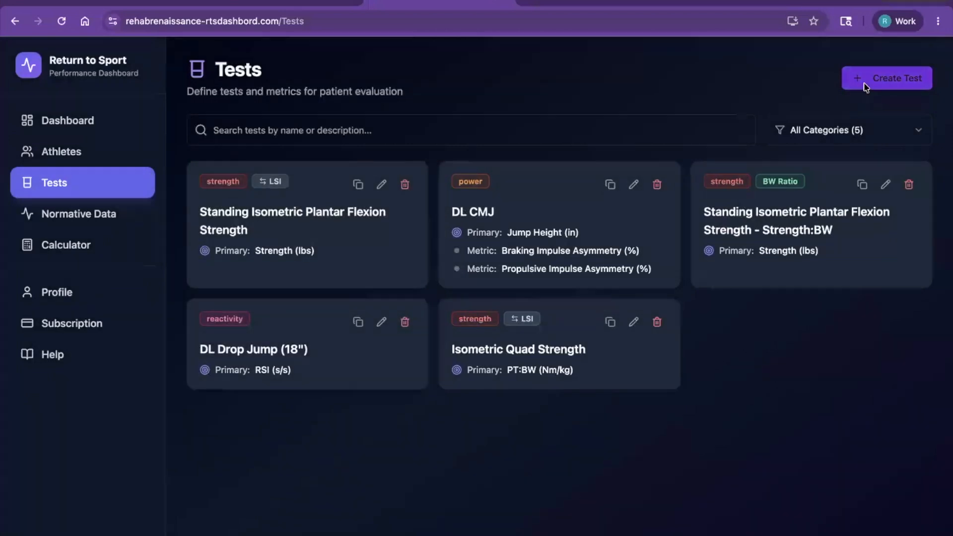
text(Knee Flexion)
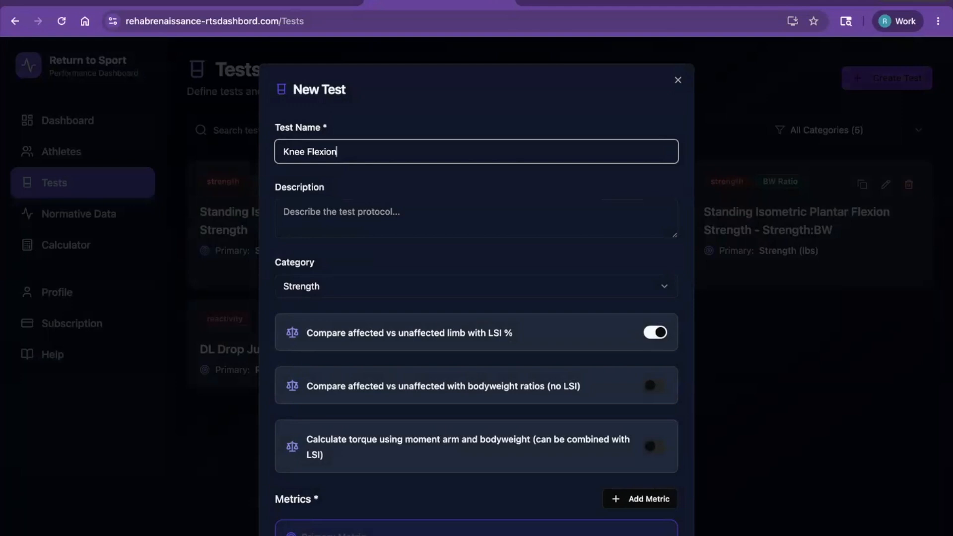
text( ROM)
click(407, 289)
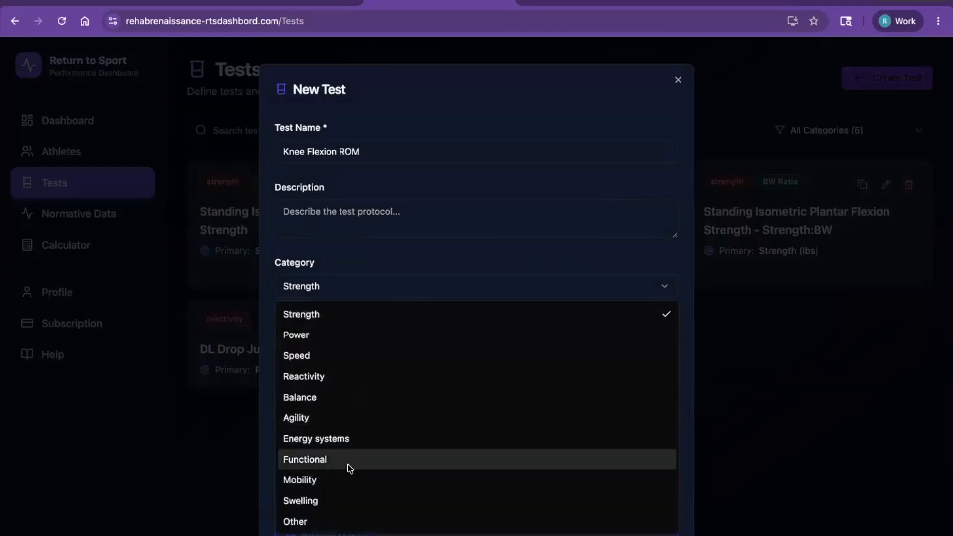
click(347, 481)
- Name the knee flexion test's primary metric ROM and set its unit to deg
scroll(562, 387, down, 3)
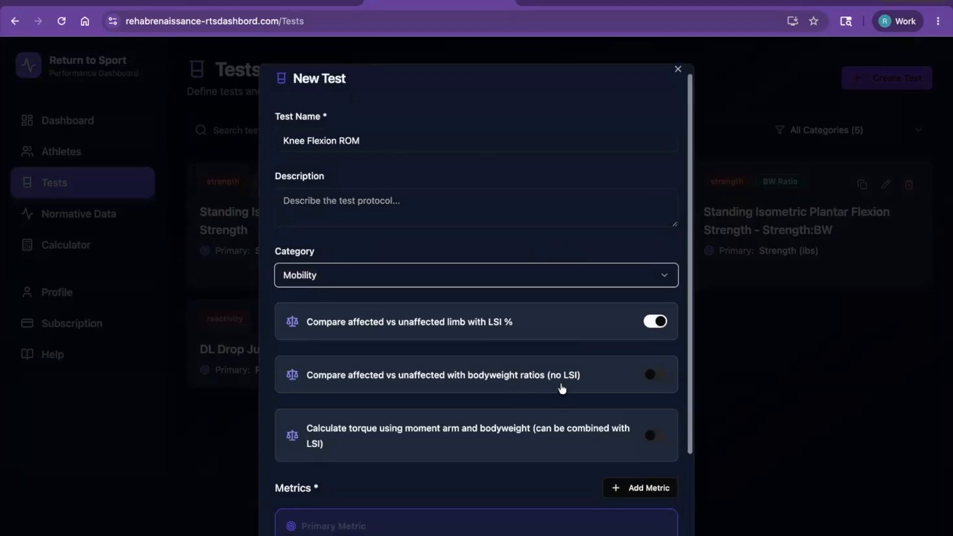
click(371, 443)
text(ROM)
key(Tab)
text(deg)
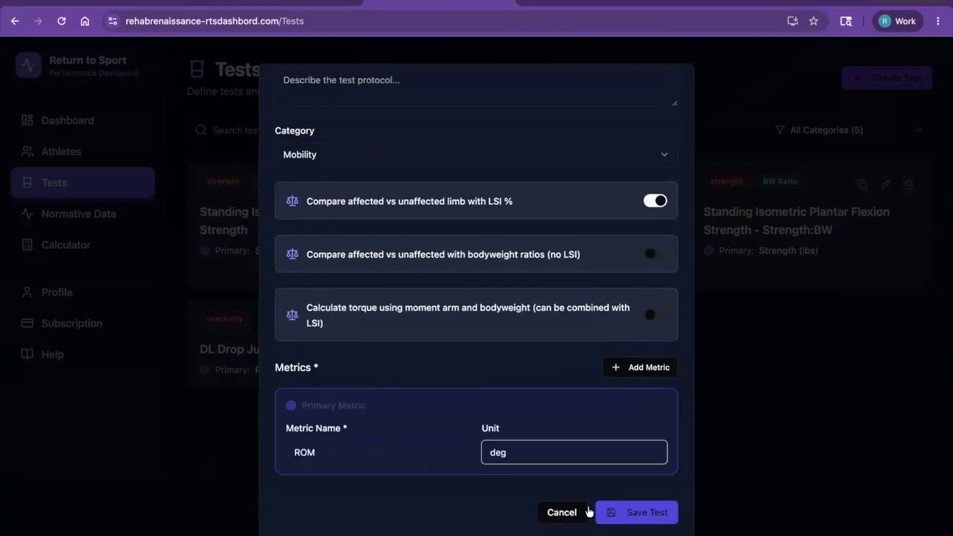
- Save the knee flexion test and start a new test named Knee Extension ROM with the LSI % limb comparison off
click(636, 518)
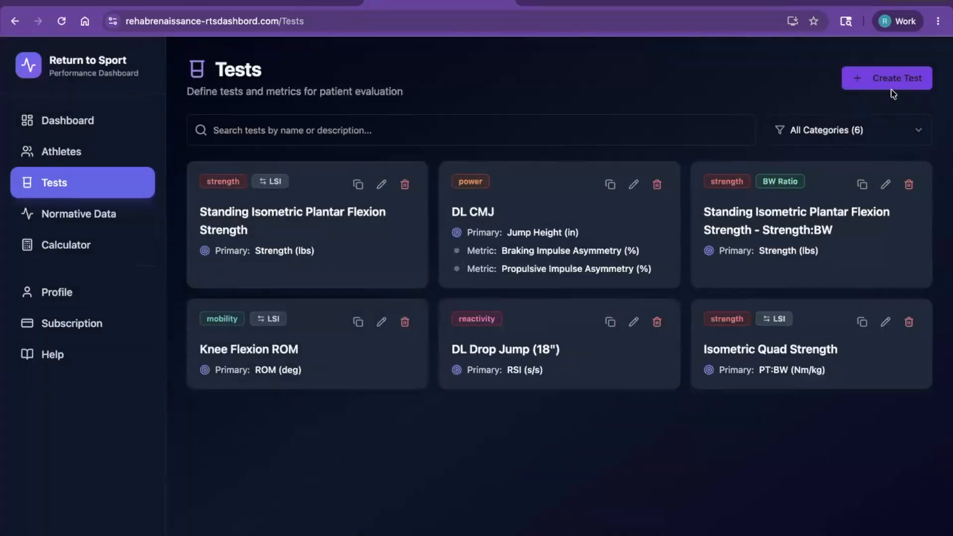
click(891, 80)
text(Knee Extension ROM)
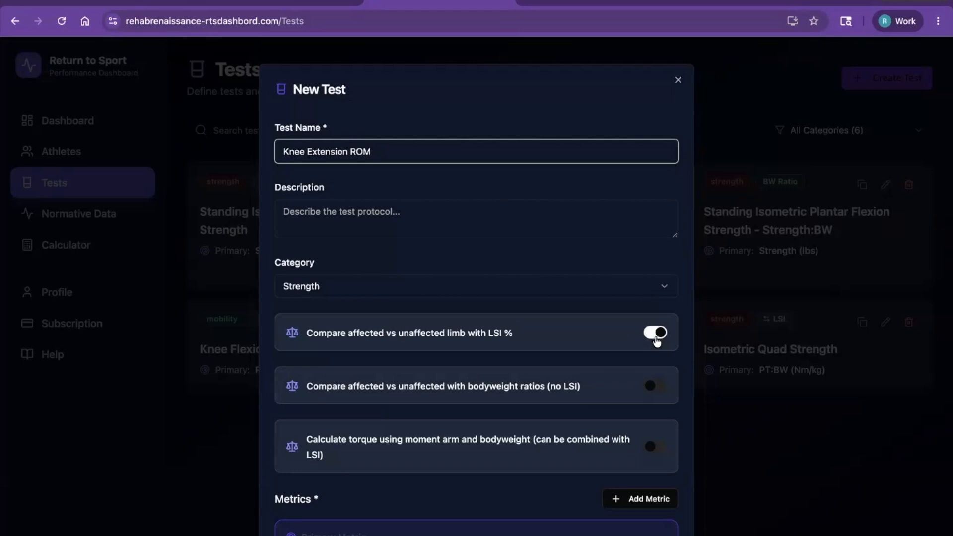
click(656, 333)
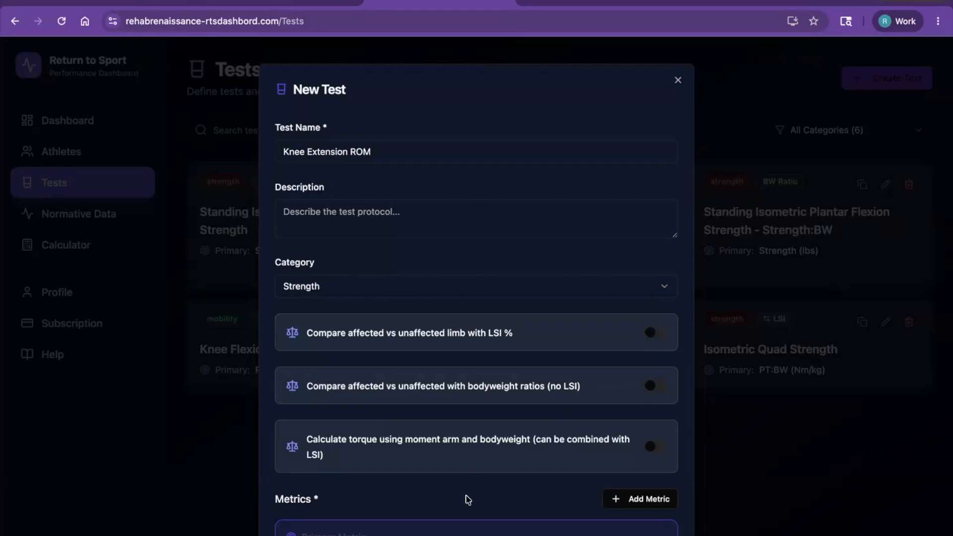
- Set the knee extension test's primary metric to ROM with unit deg and save the test
scroll(467, 494, down, 3)
click(377, 450)
text(ROM)
key(Tab)
text(deg)
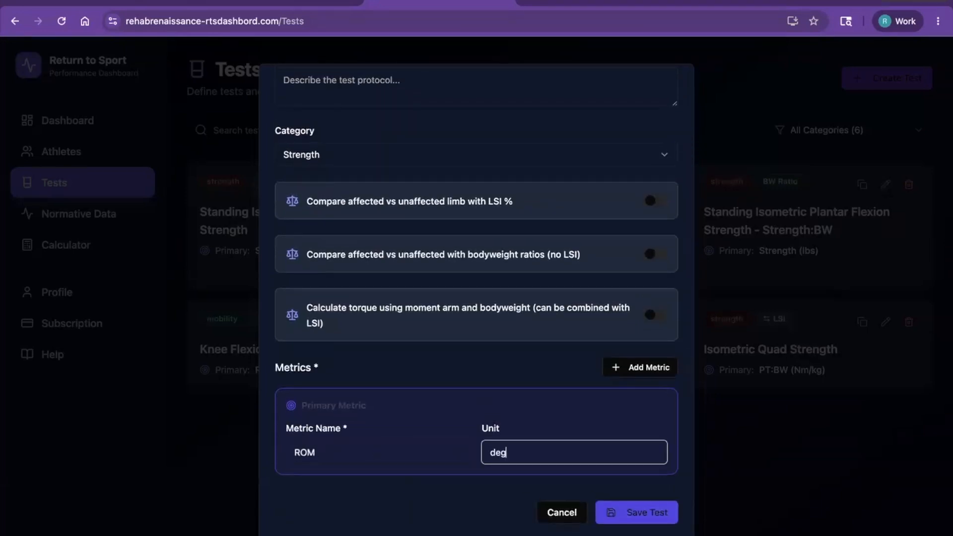
click(636, 514)
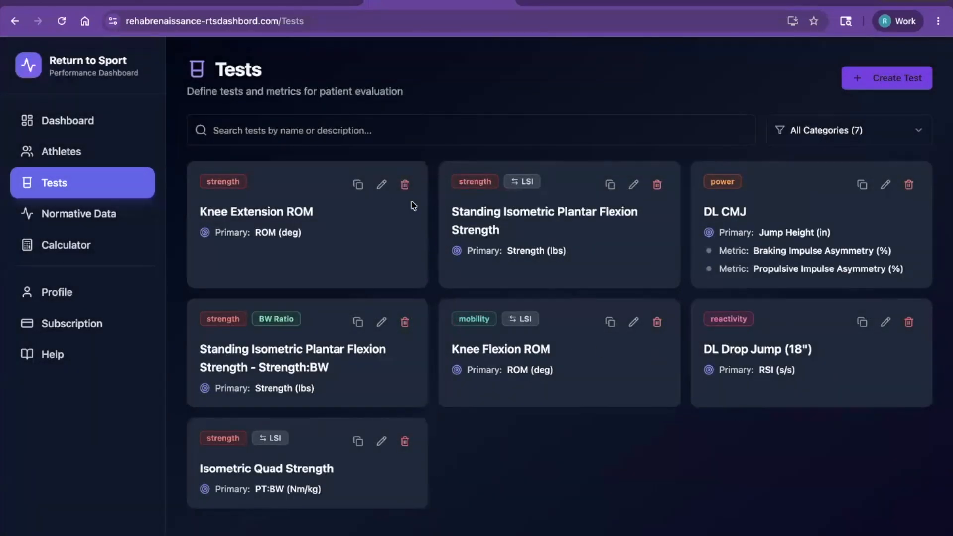
- Change the Knee Extension ROM test's category to Mobility and save the edit
click(382, 184)
click(347, 285)
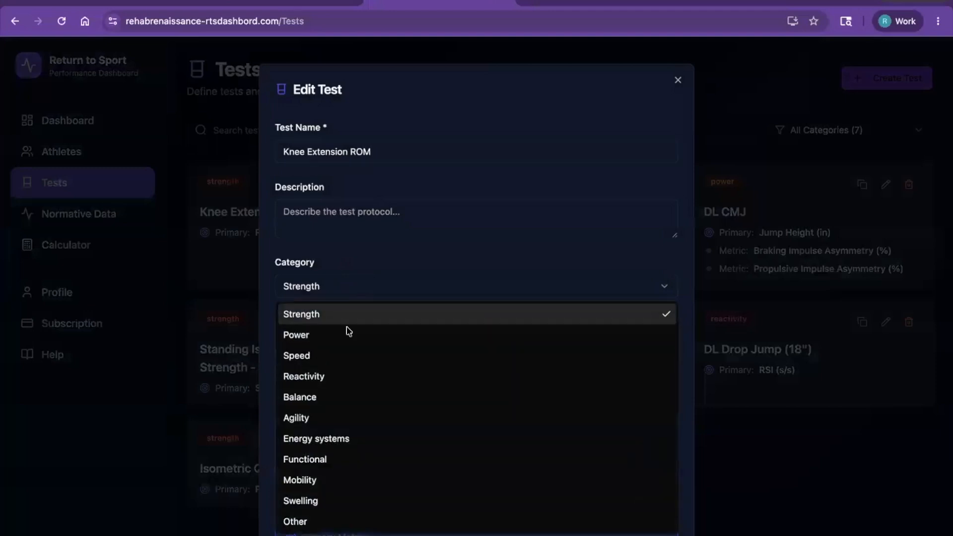
click(332, 481)
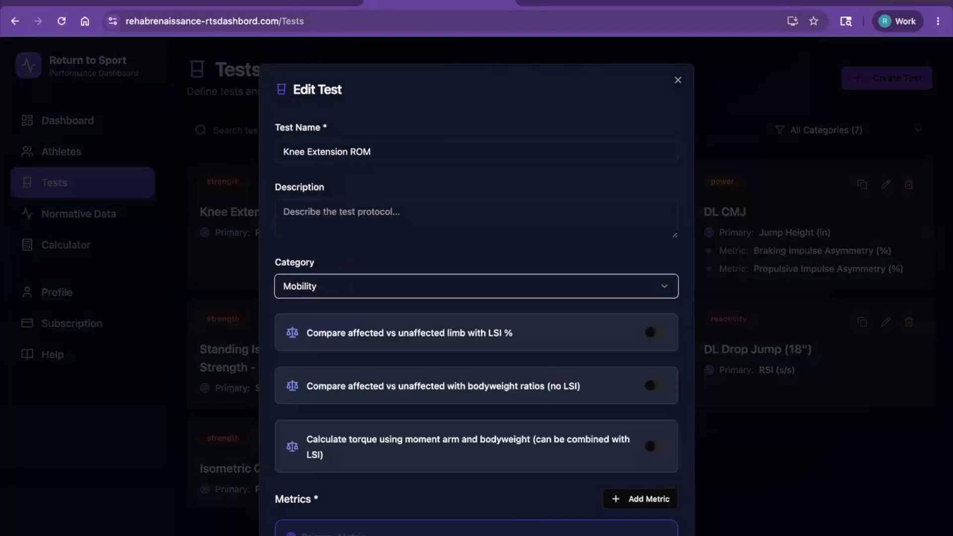
scroll(547, 447, down, 3)
click(656, 512)
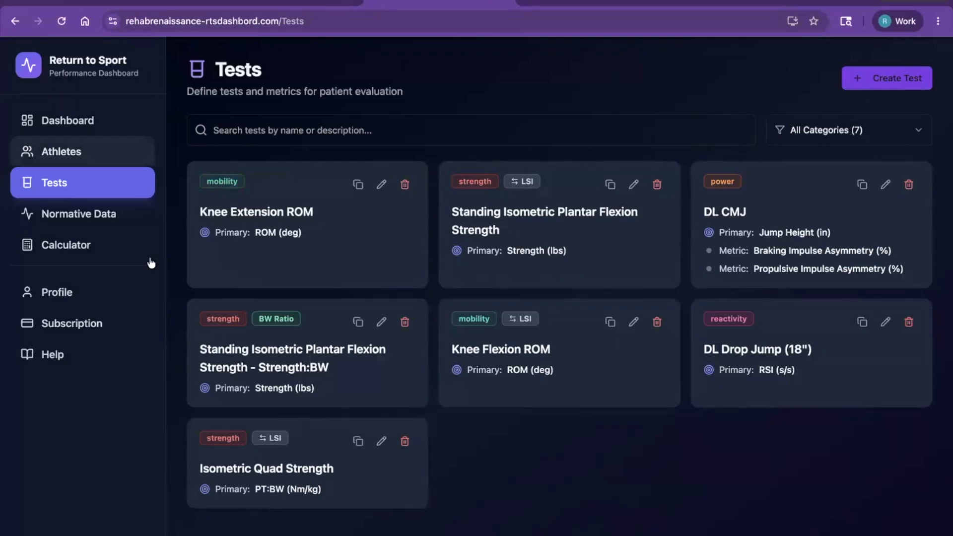
- Open the testing sessions in the profile of the football athlete with ACLR (BTB)
click(99, 159)
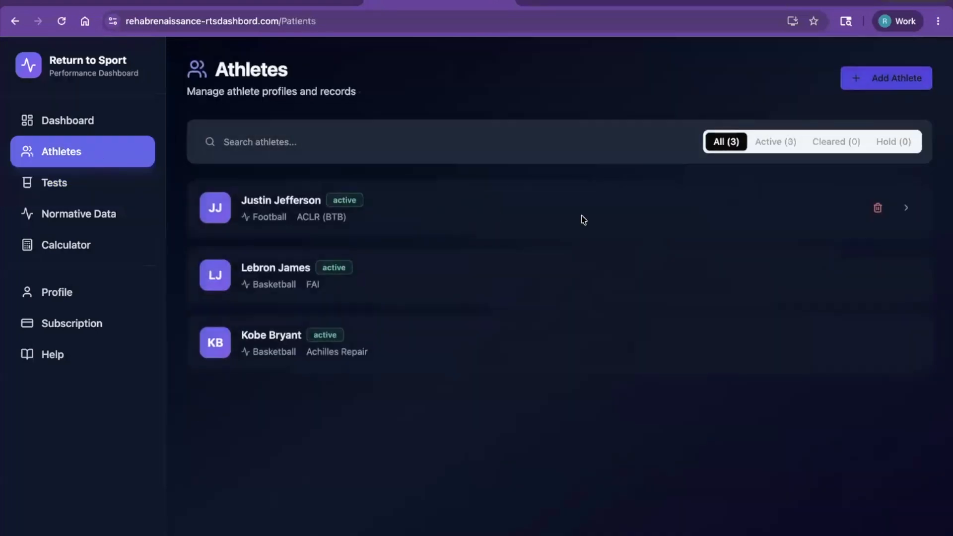
click(905, 210)
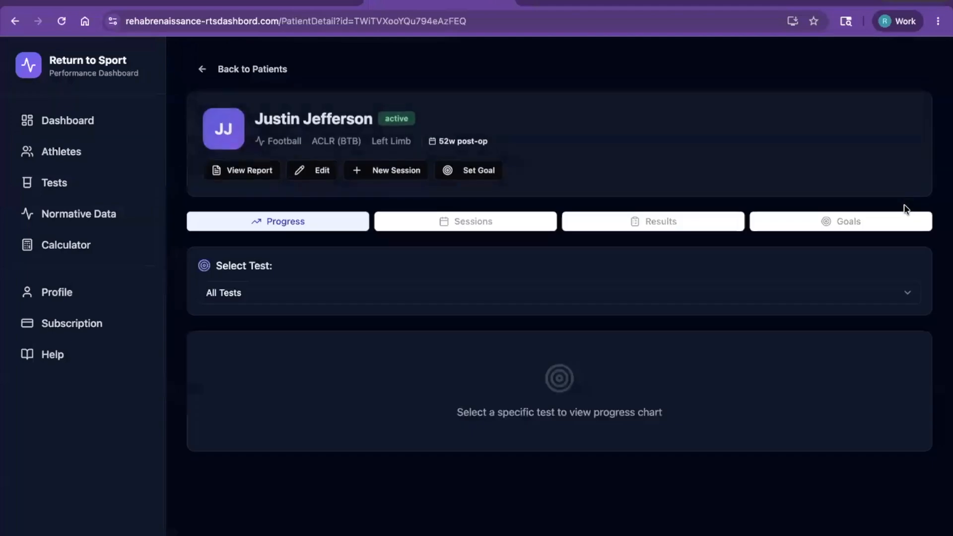
click(466, 230)
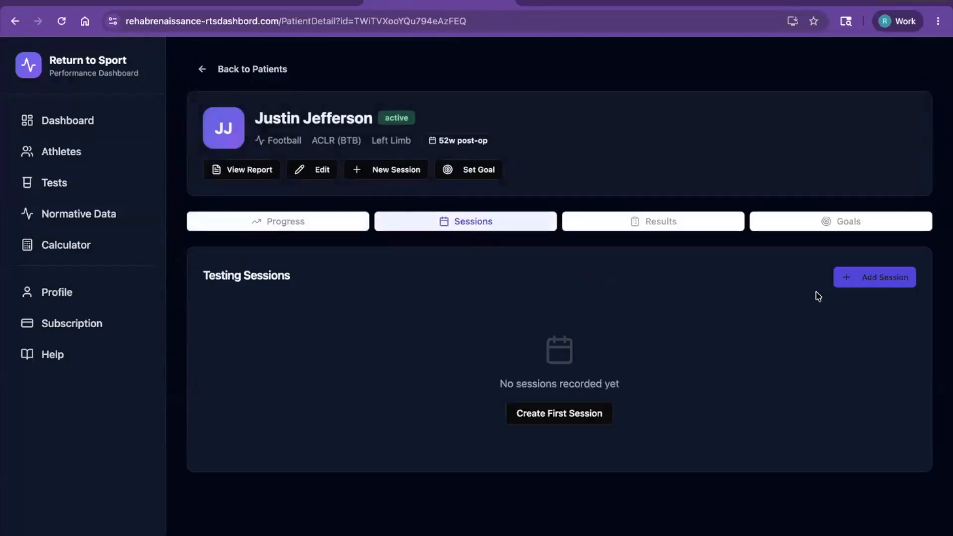
- Create a testing session dated 08/03/2025 for this athlete
click(874, 282)
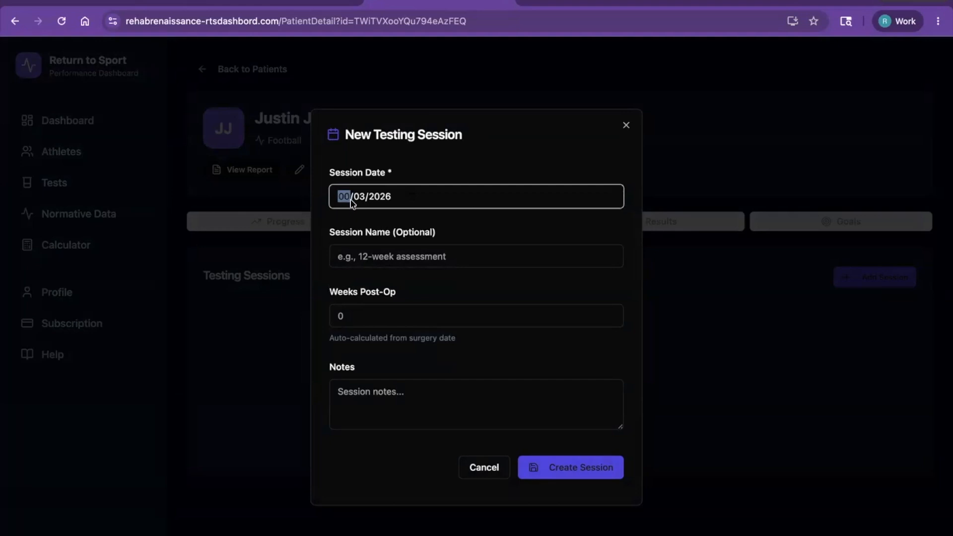
text(01/08)
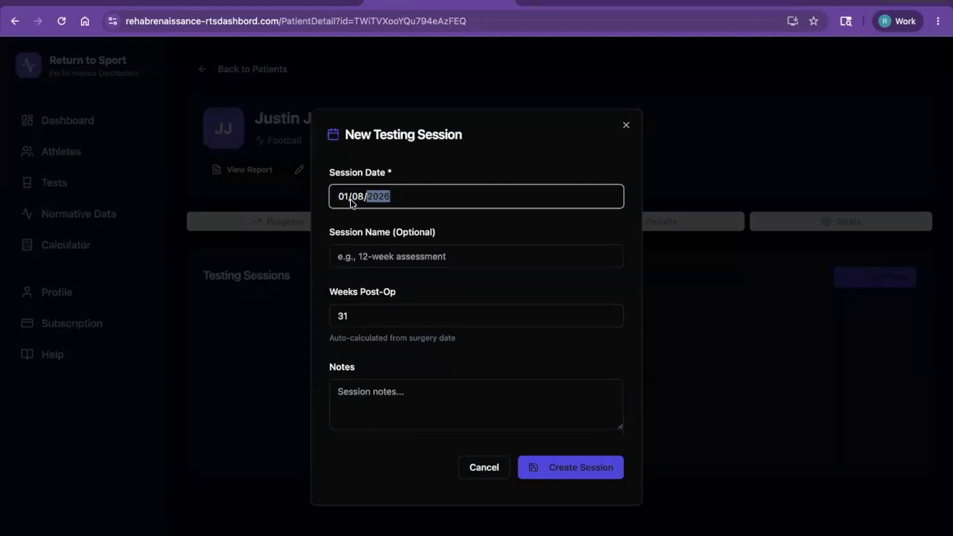
click(345, 198)
text(08)
text(03)
text(3035)
text(2025)
click(559, 473)
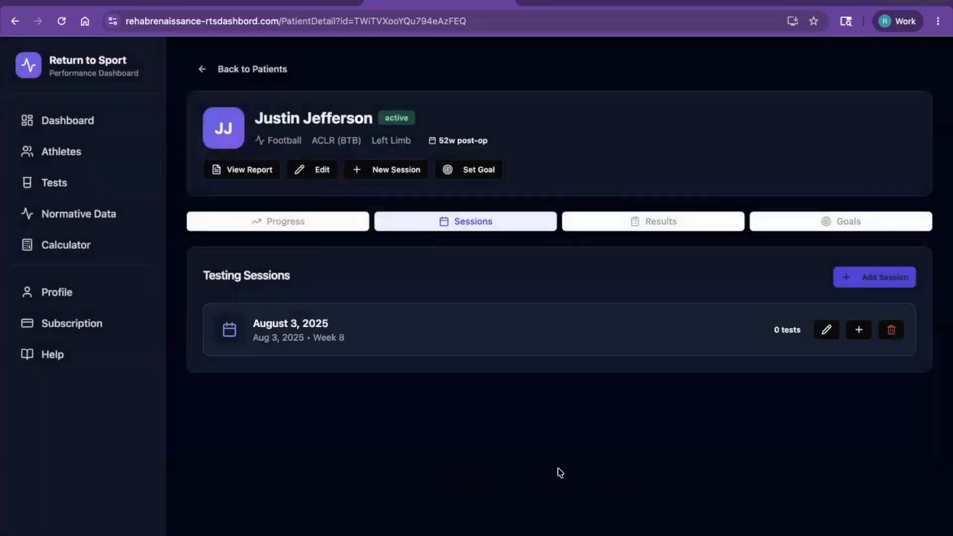
- Start an Isometric Quad Strength result in the August 3, 2025 session with test date 08/03/2025
click(860, 338)
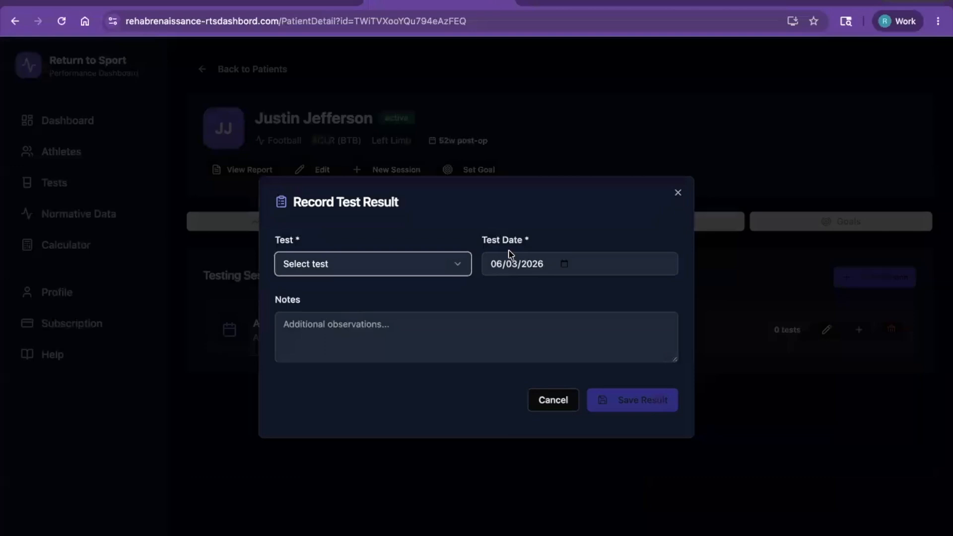
click(432, 271)
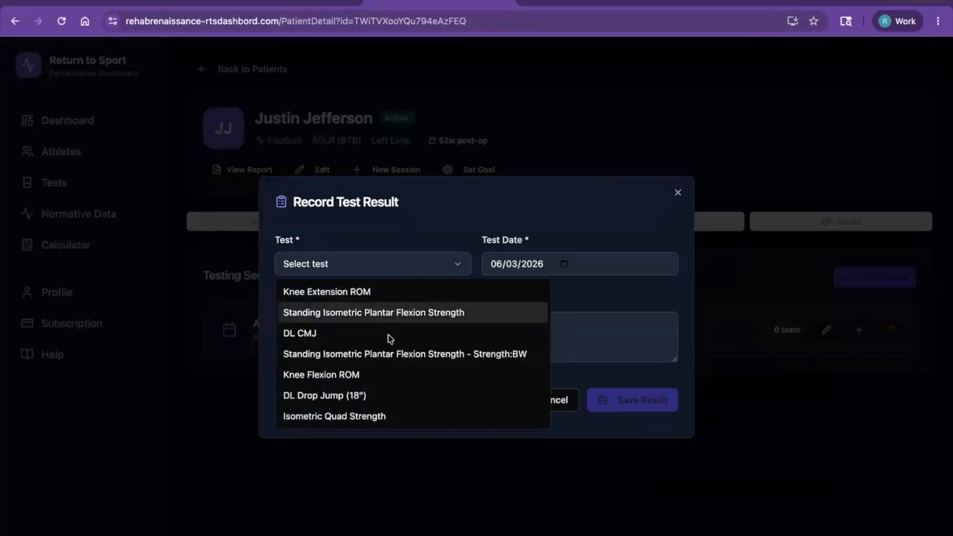
click(421, 421)
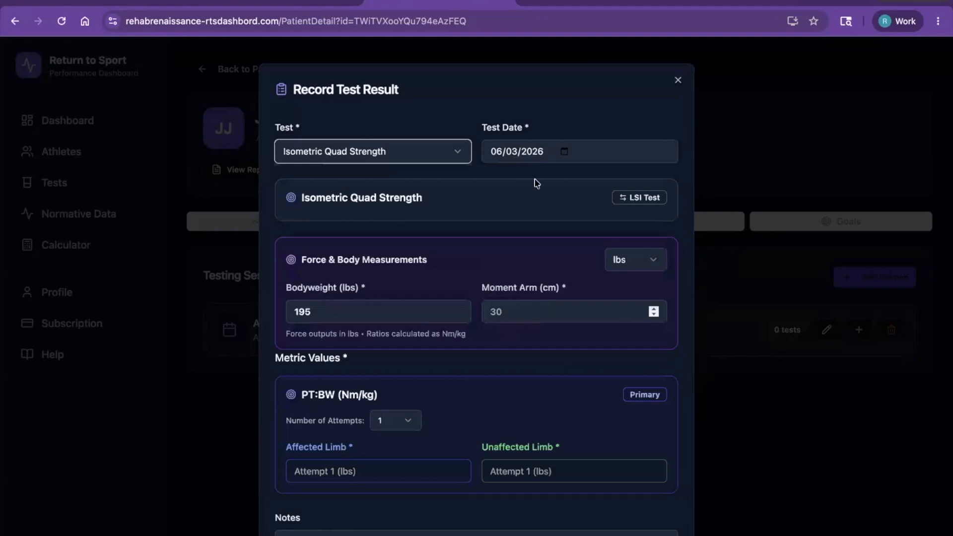
click(566, 152)
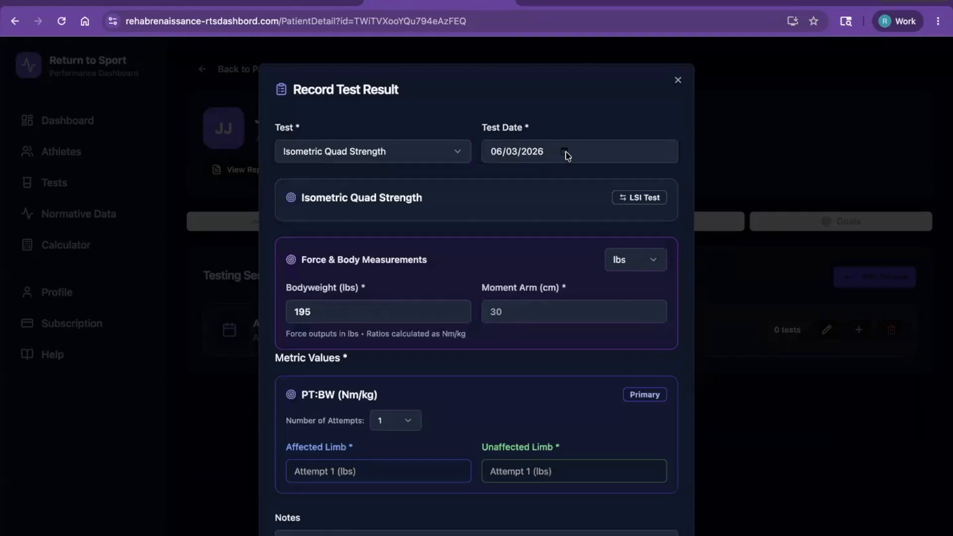
click(533, 156)
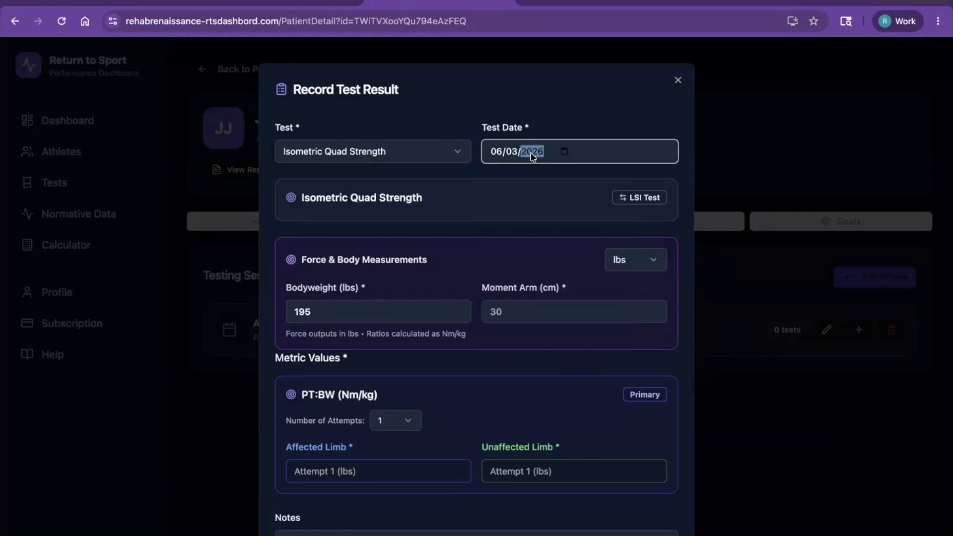
text(2025)
click(497, 154)
text(08)
click(571, 106)
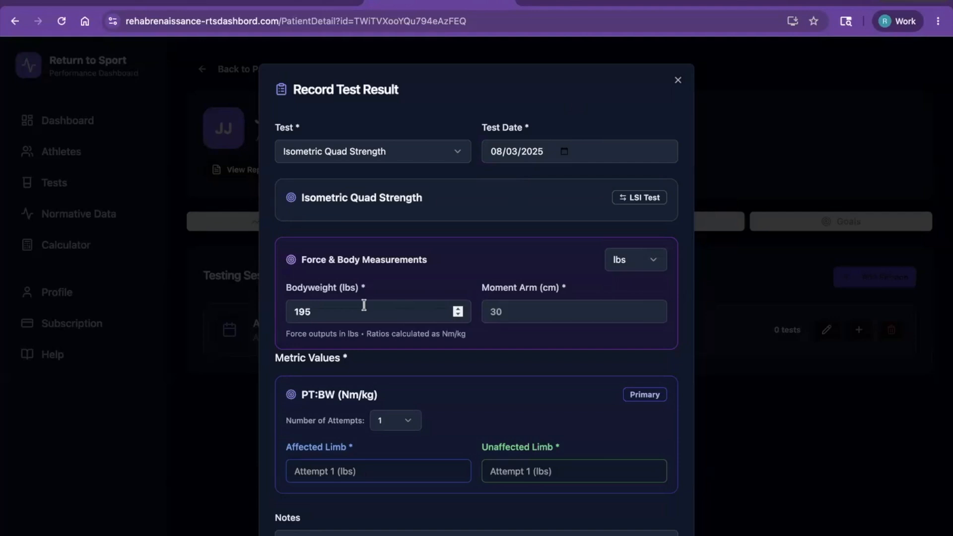
- Set the moment arm of the quad strength result to 35 cm
click(511, 312)
key(BackSpace)
text(5)
click(504, 261)
- Switch the force and body measurement unit to kgs and back to lbs
scroll(504, 262, down, 1)
click(648, 235)
click(640, 285)
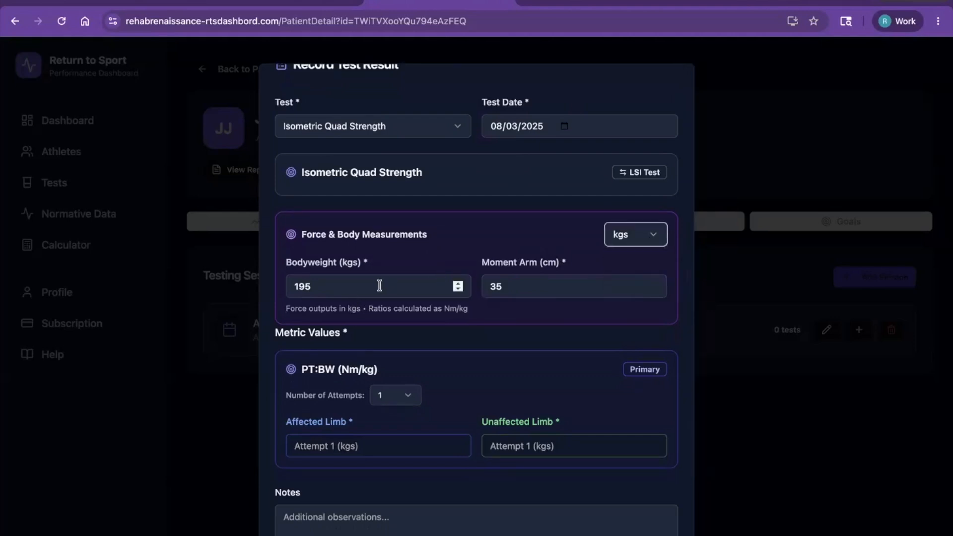
click(651, 233)
click(643, 261)
- Enter 200 lbs for the unaffected limb and 50 lbs for the affected limb, and save the quad strength result
scroll(482, 395, down, 1)
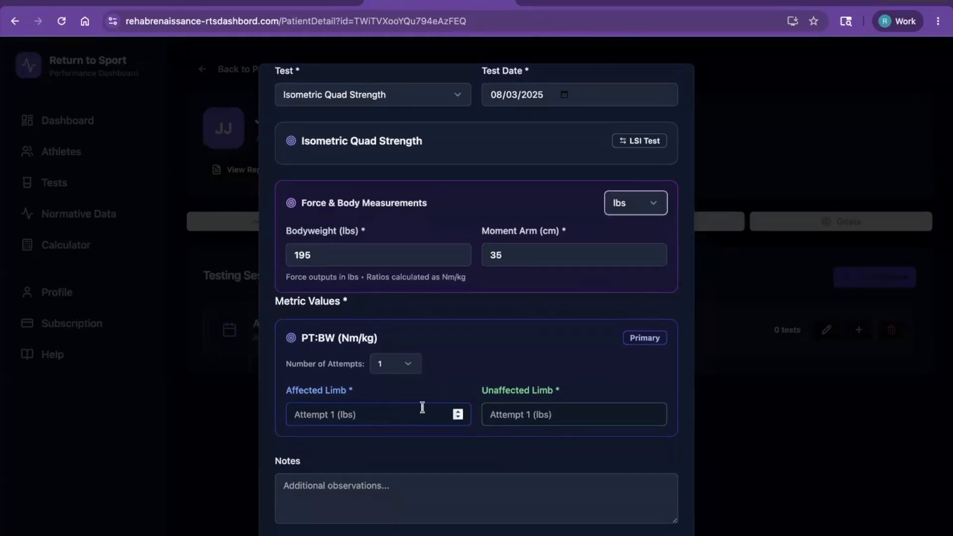
click(514, 409)
text(200)
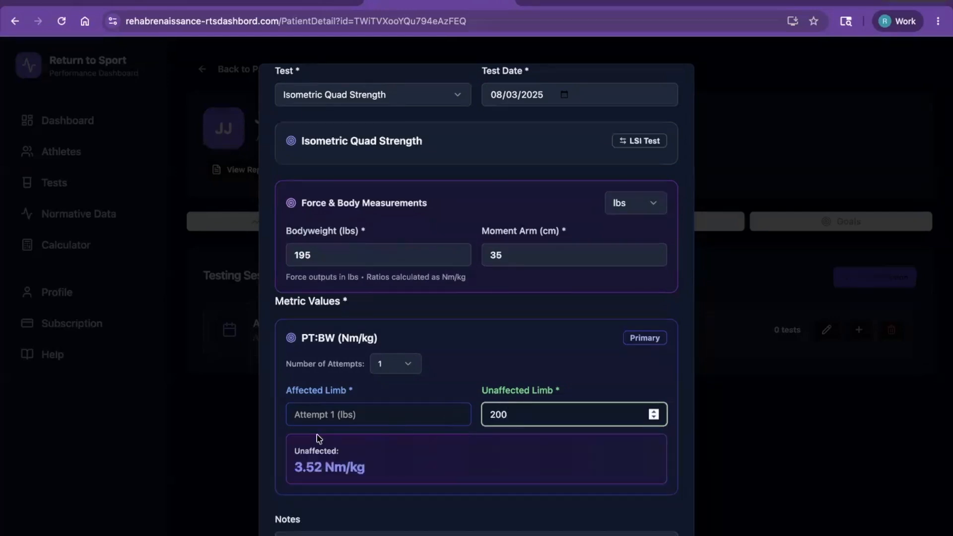
click(322, 413)
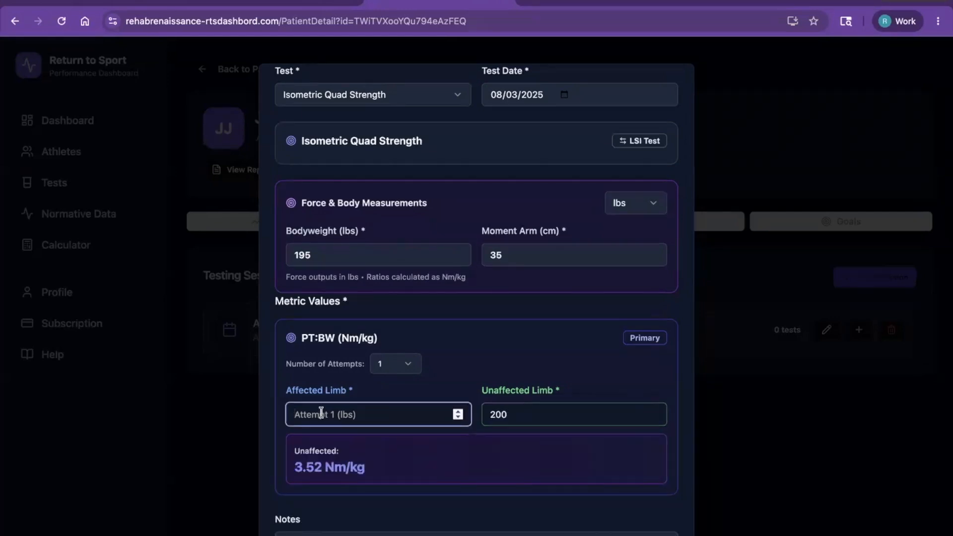
text(50)
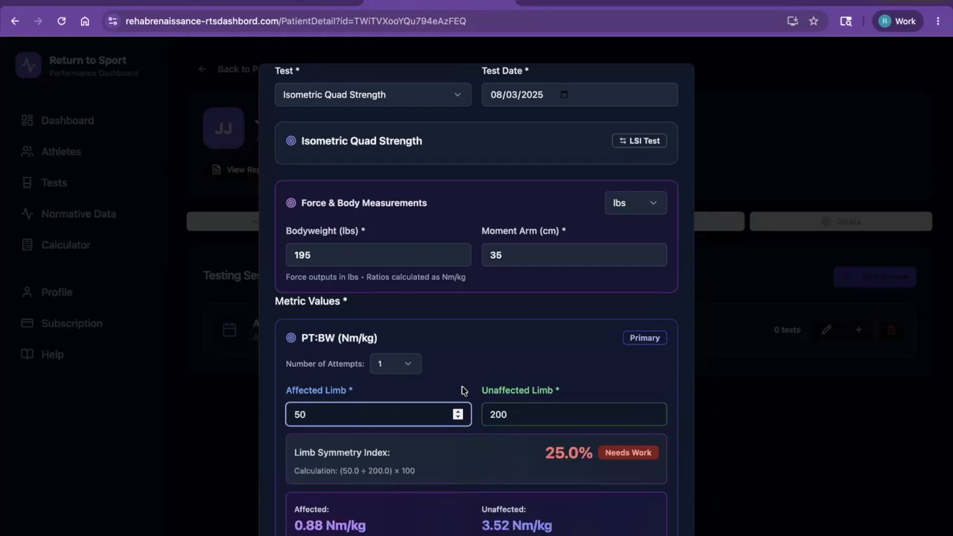
click(549, 363)
scroll(550, 362, down, 4)
click(640, 515)
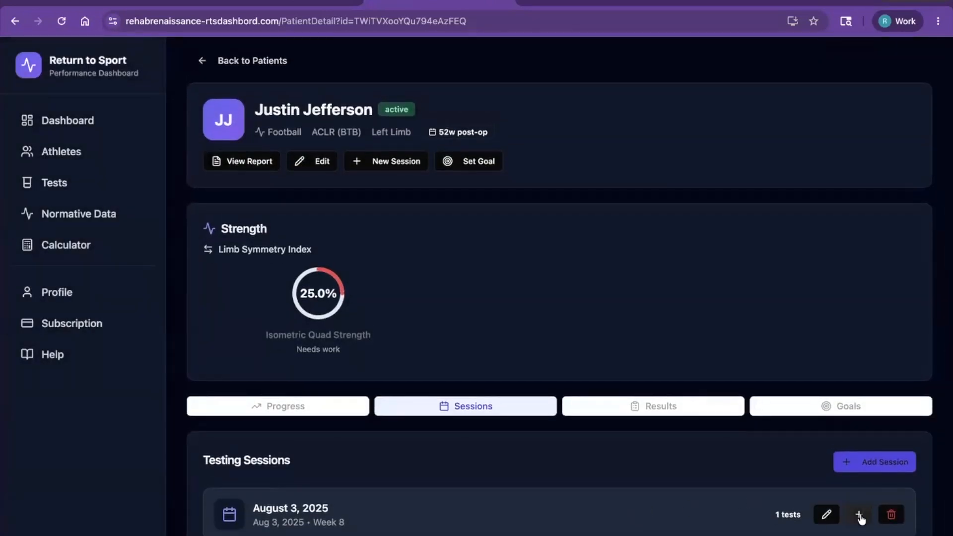
- Create another testing session for the athlete dated 07/03/2025
click(869, 463)
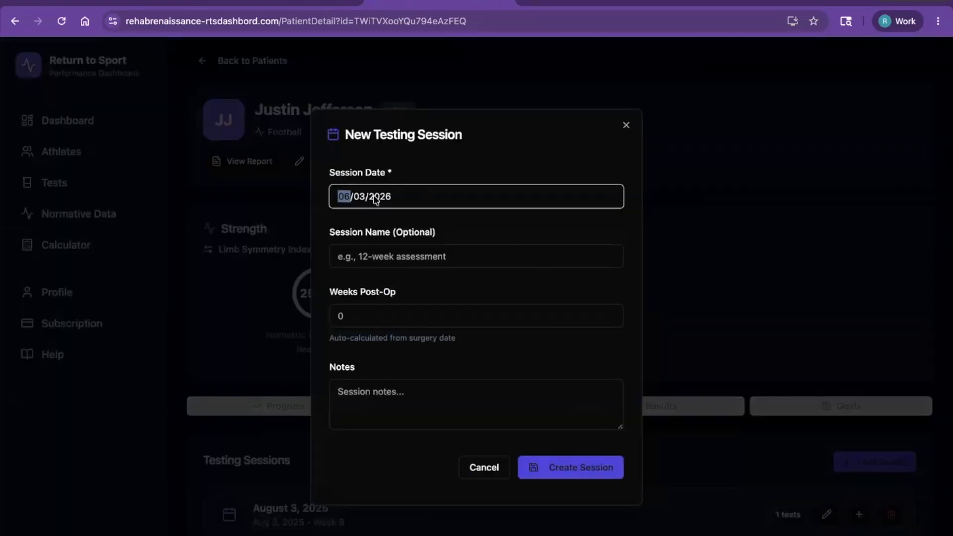
text(7/)
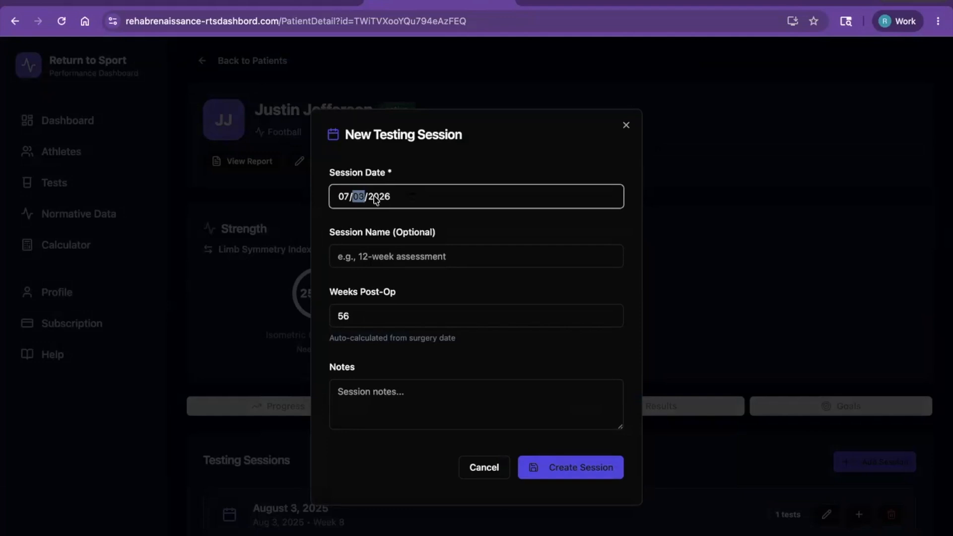
text(03/2025)
click(597, 469)
- Start a Knee Flexion ROM result in the July 3, 2025 session with test date 07/03/2025
scroll(591, 470, down, 1)
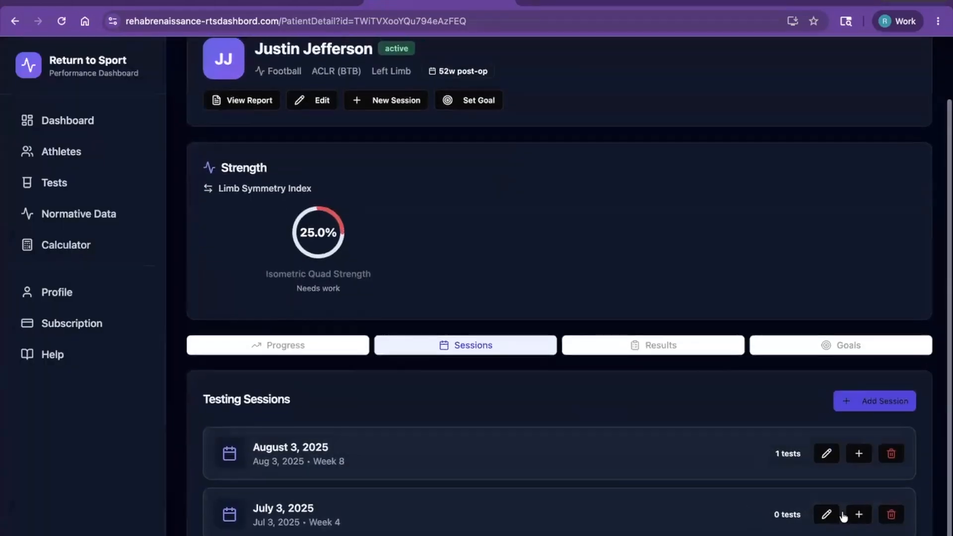
click(859, 515)
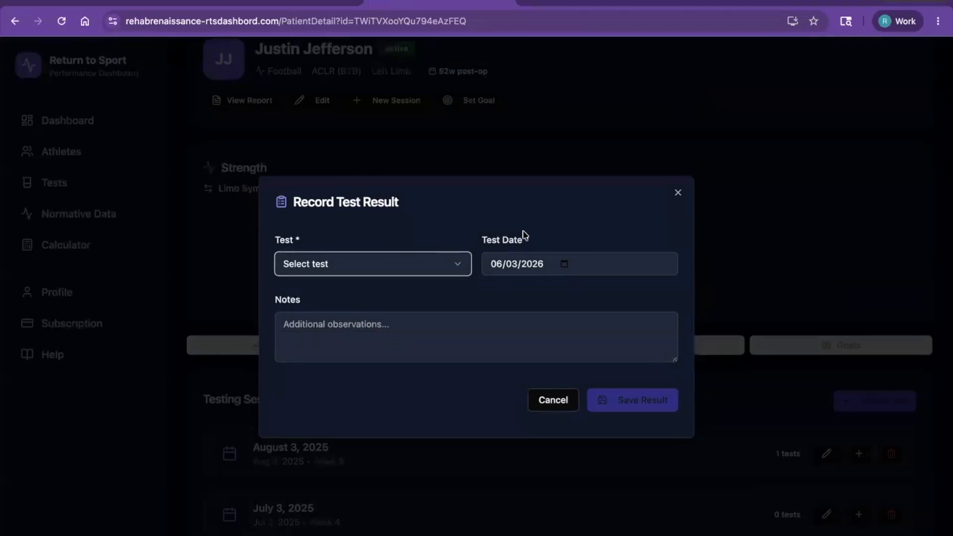
click(496, 268)
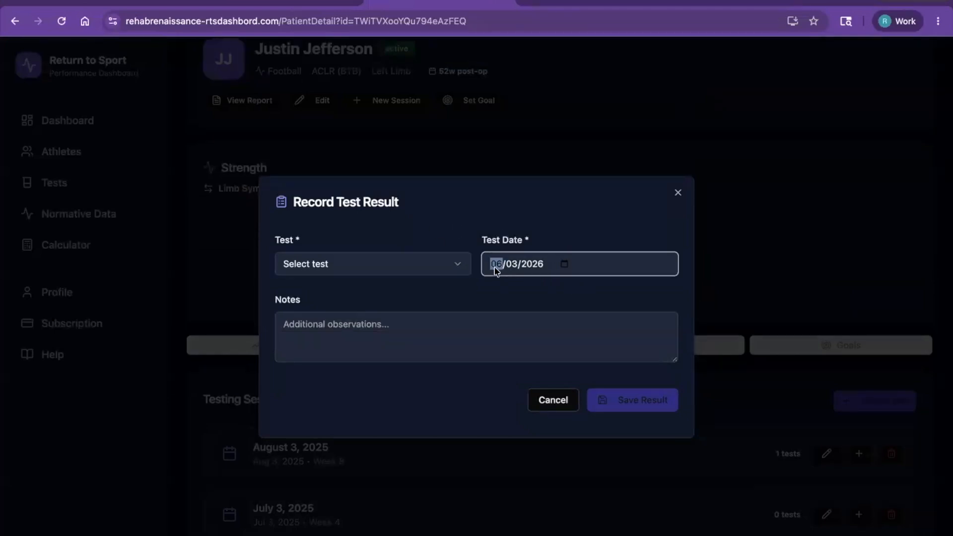
text(07)
click(529, 270)
text(2025)
click(415, 264)
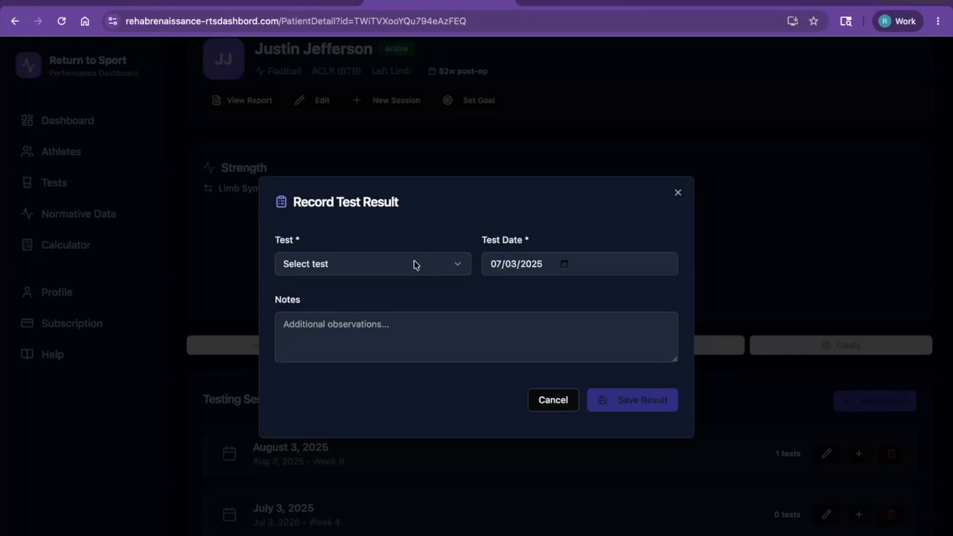
click(361, 376)
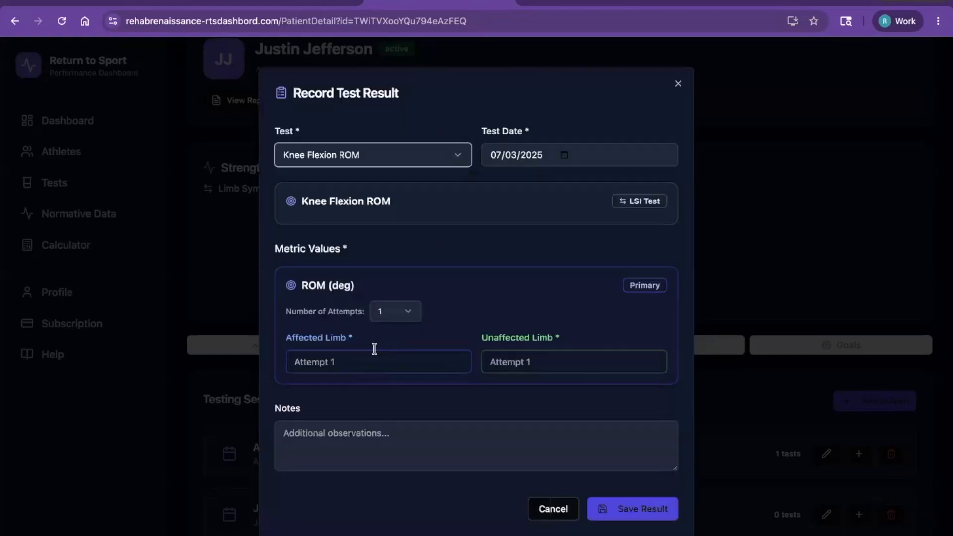
- Enter 145 degrees for the unaffected limb and 120 degrees for the affected limb, and save the Knee Flexion ROM result
click(359, 363)
click(519, 363)
text(145)
click(329, 369)
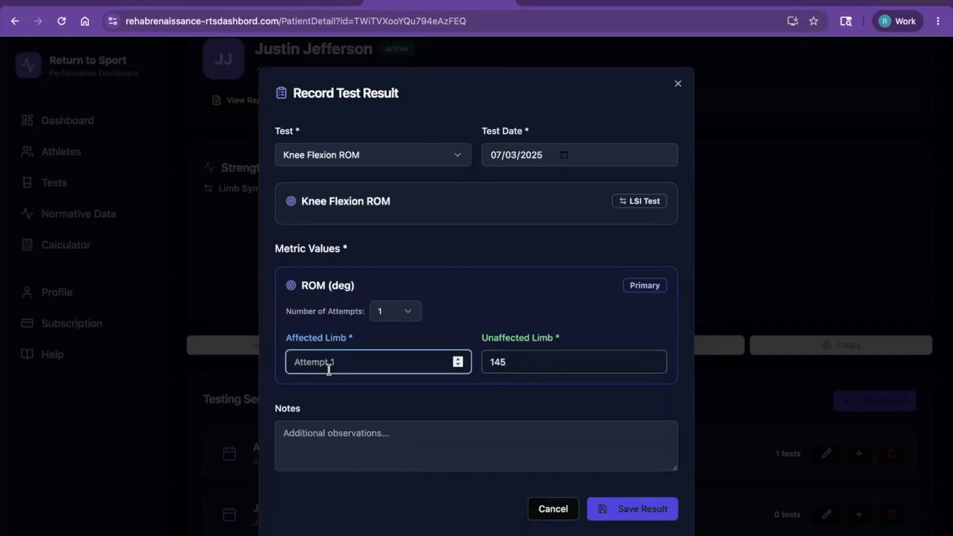
text(120)
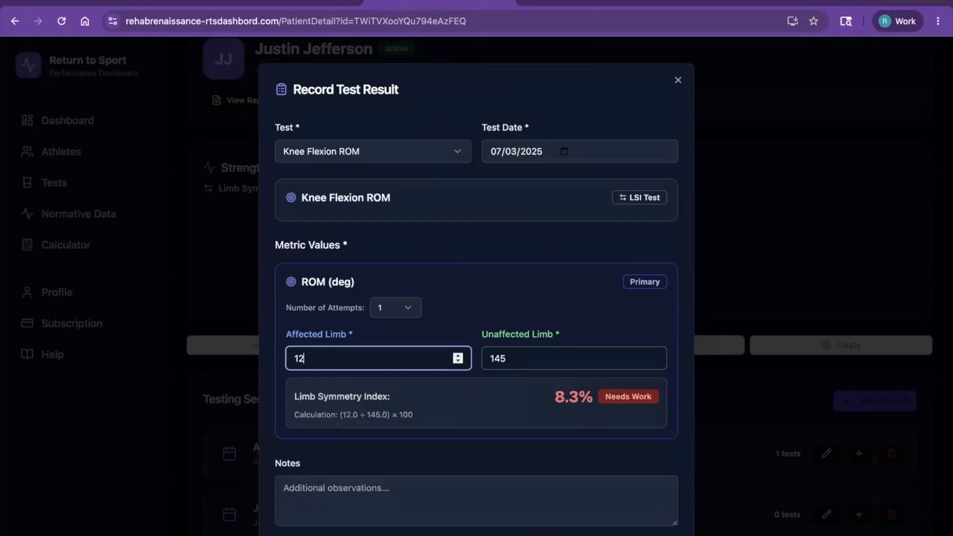
click(540, 249)
scroll(633, 434, down, 3)
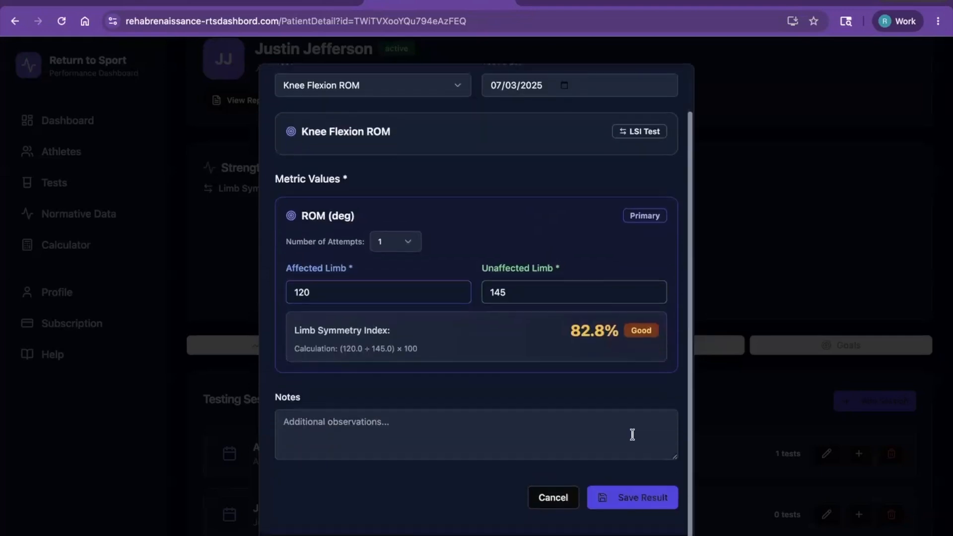
click(631, 515)
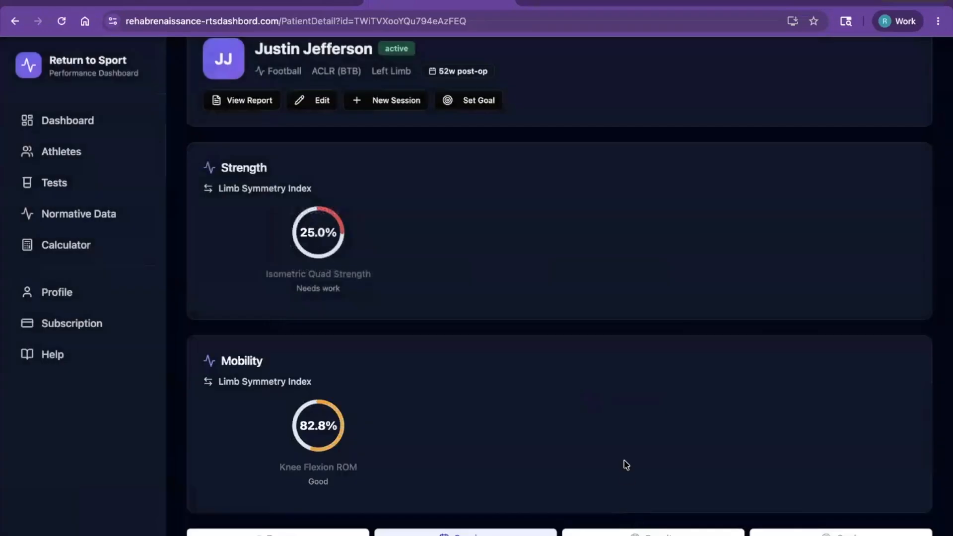
- Start a Knee Flexion ROM result in the August 3, 2025 session with test date 08/03/2025
scroll(624, 462, down, 4)
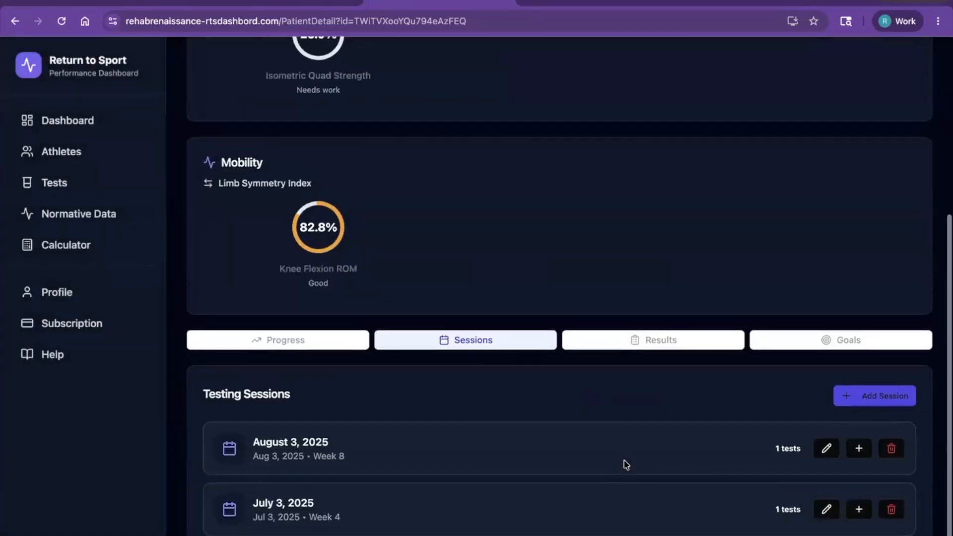
click(665, 465)
click(863, 458)
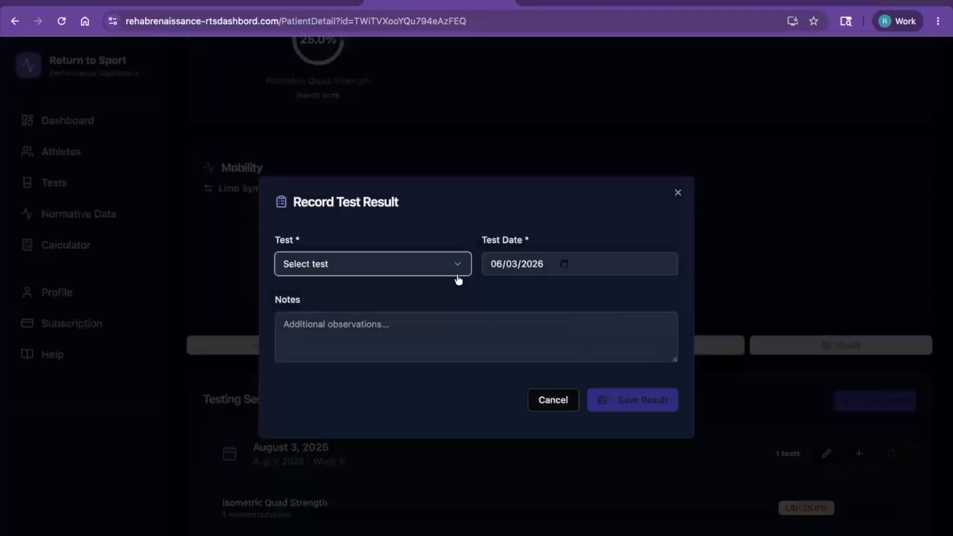
click(454, 275)
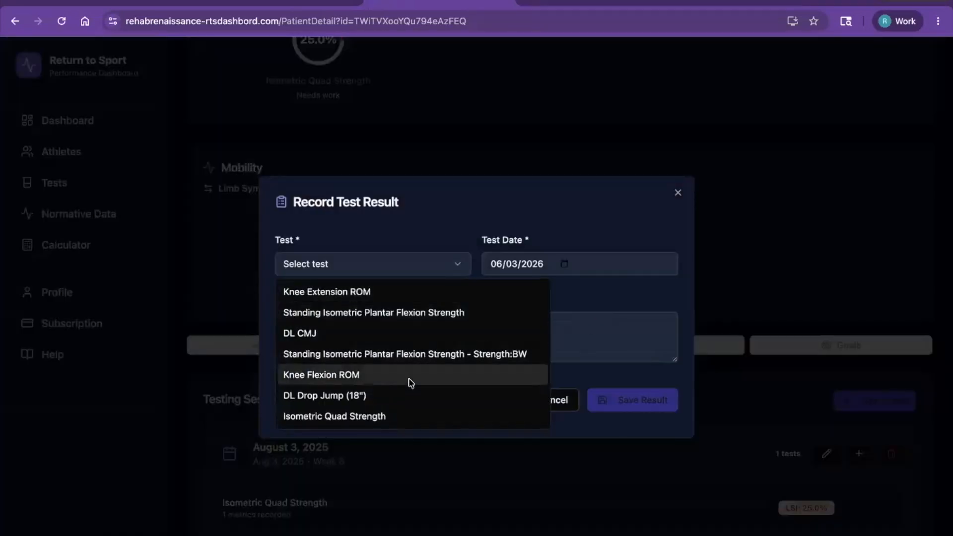
click(411, 377)
click(498, 160)
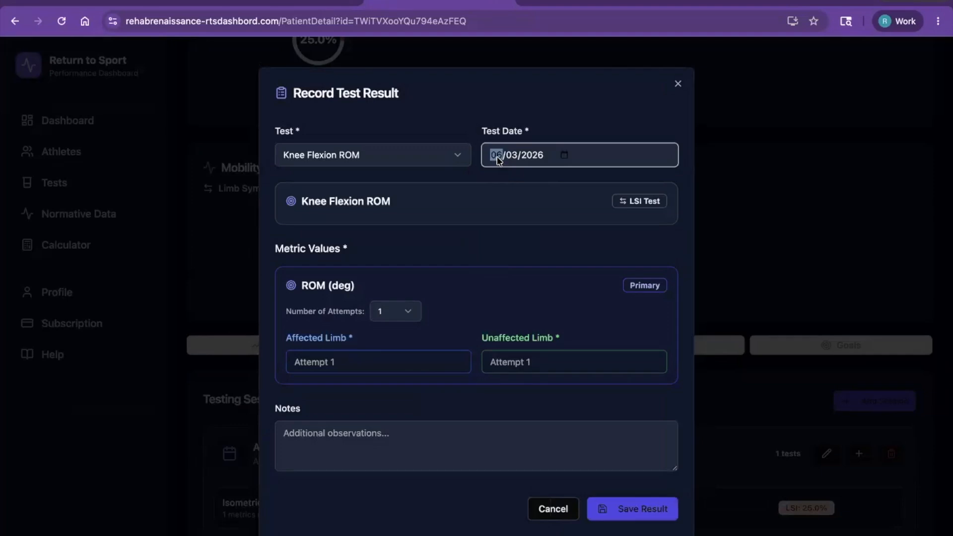
text(8/03/2025)
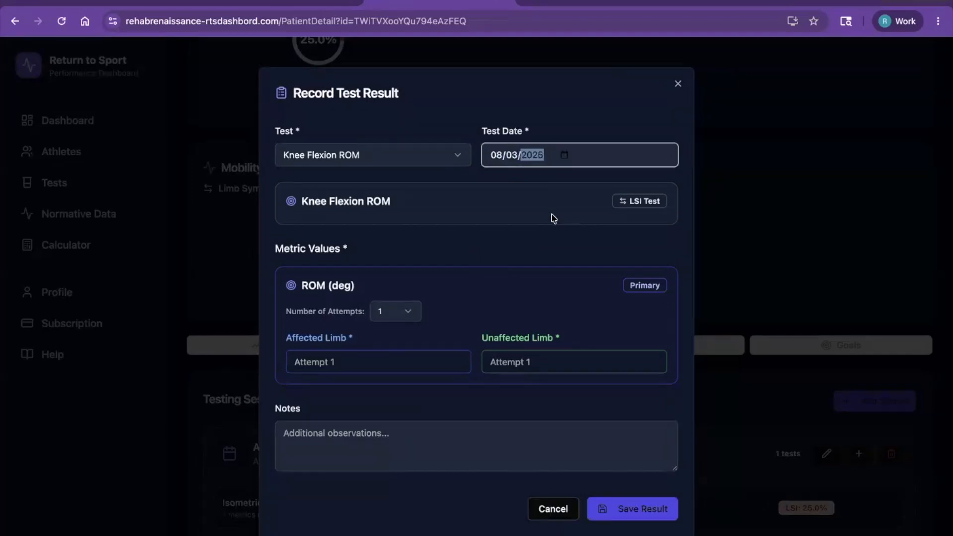
- Record knee flexion ROM of 140 degrees for the affected limb and 145 degrees for the unaffected limb, and save the result
click(356, 365)
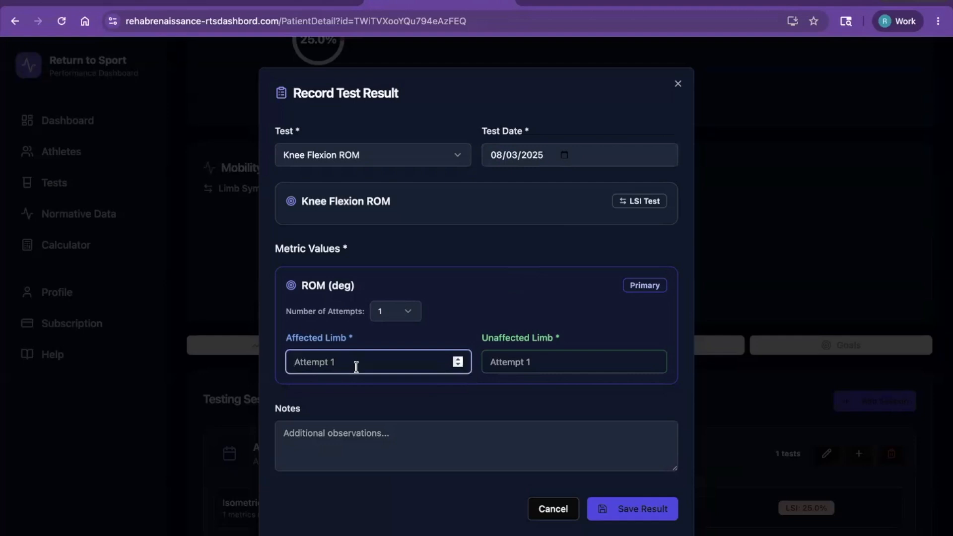
text(140)
key(Tab)
text(145)
click(487, 278)
scroll(487, 278, down, 1)
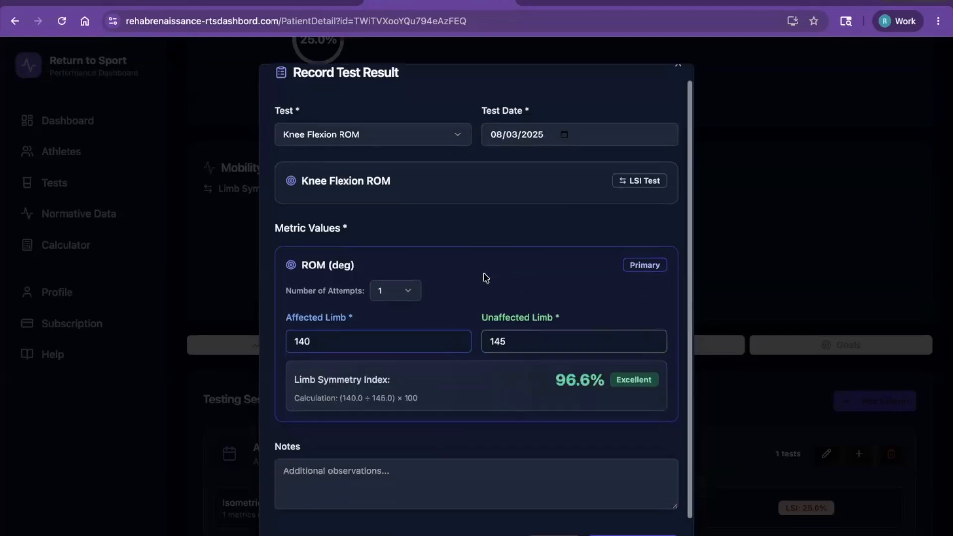
scroll(486, 278, down, 2)
click(615, 511)
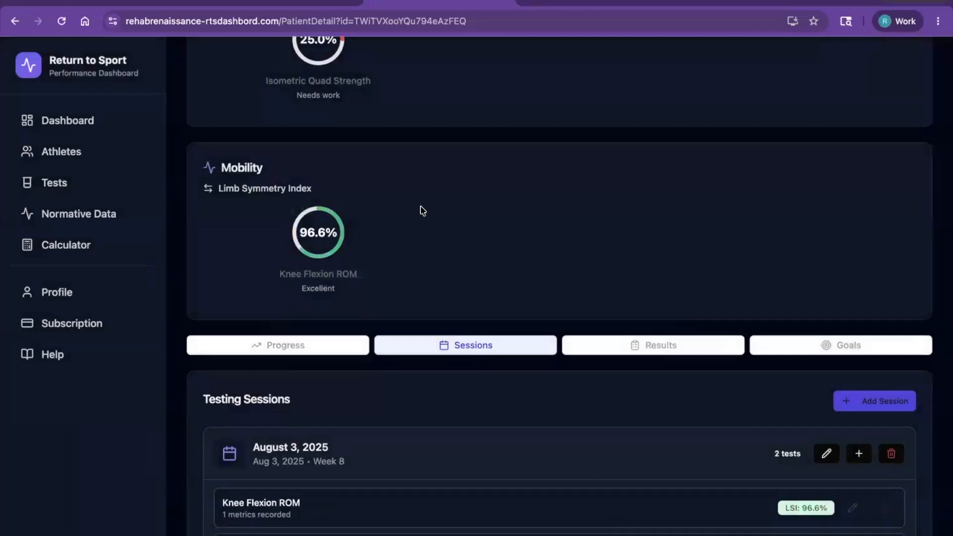
- View the athlete's progress chart for Knee Flexion ROM and display it as a line chart
click(286, 347)
click(352, 423)
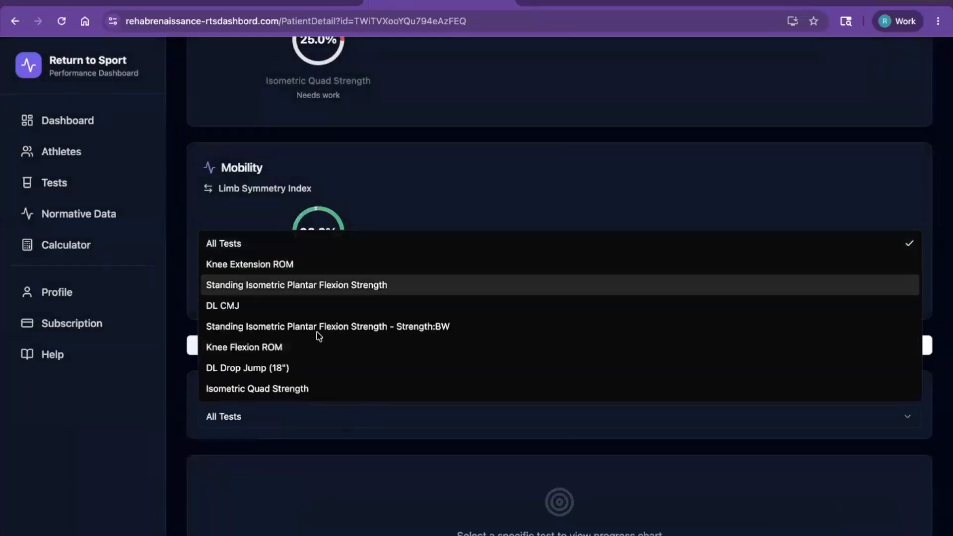
click(463, 234)
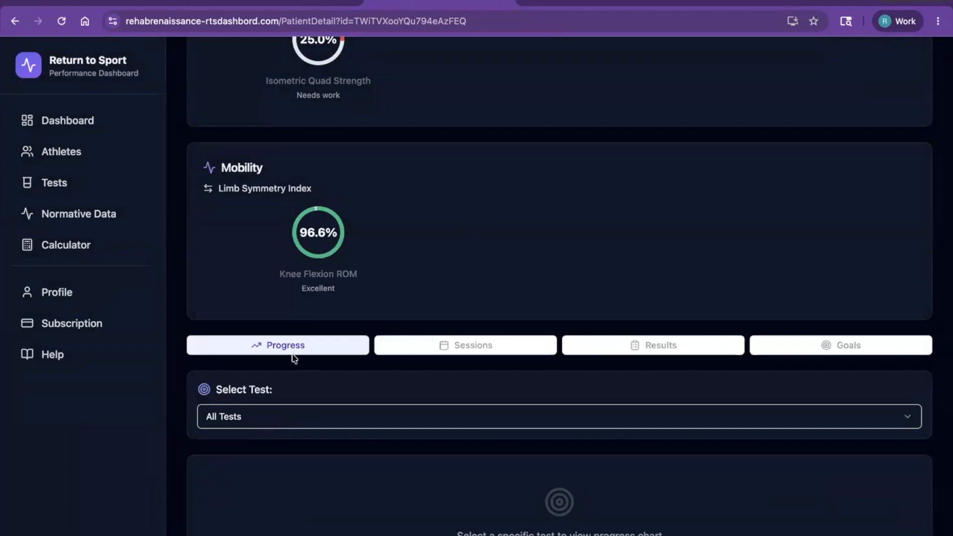
click(294, 418)
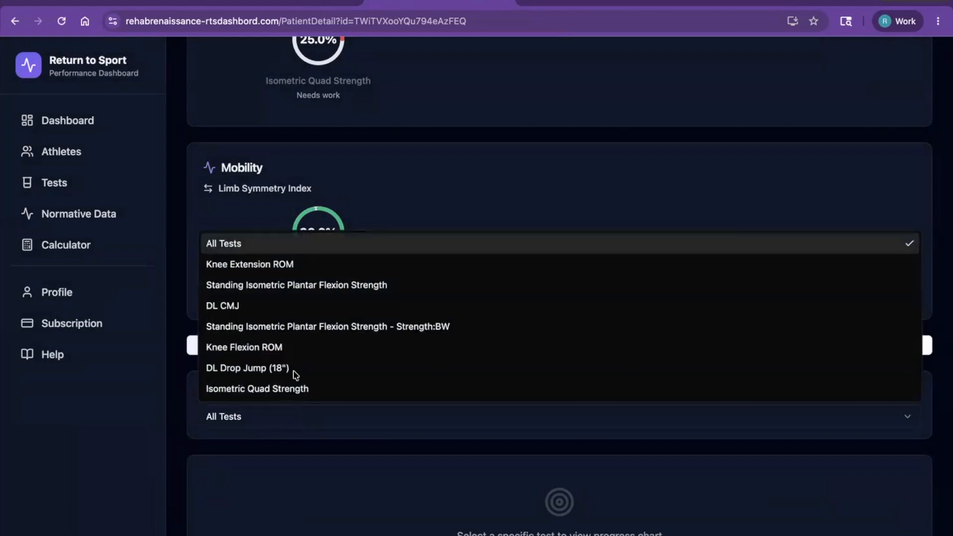
click(287, 348)
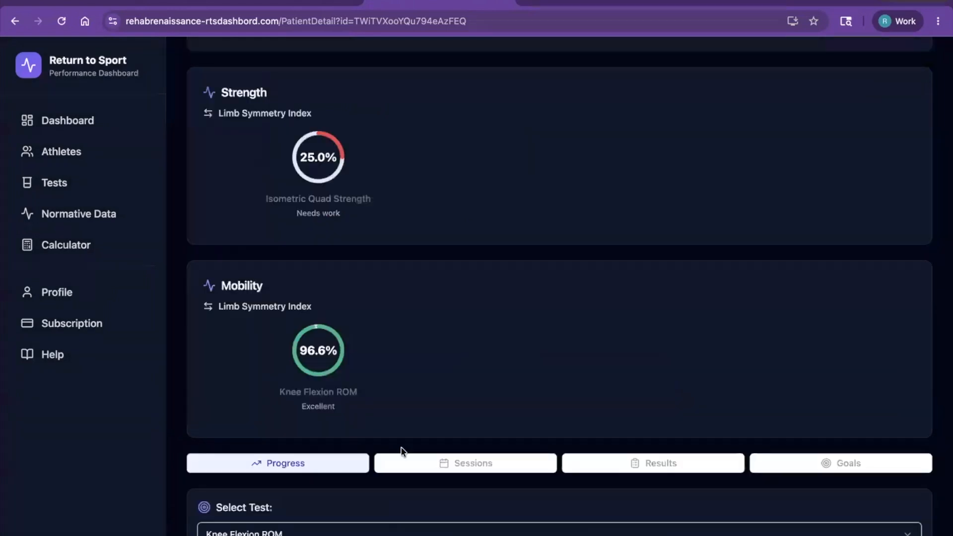
scroll(412, 449, down, 5)
scroll(411, 449, down, 2)
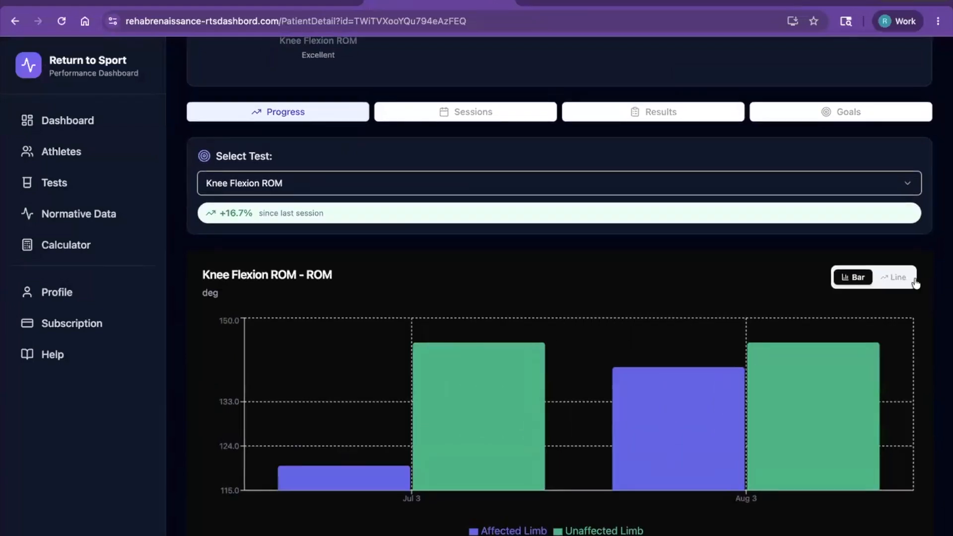
click(898, 277)
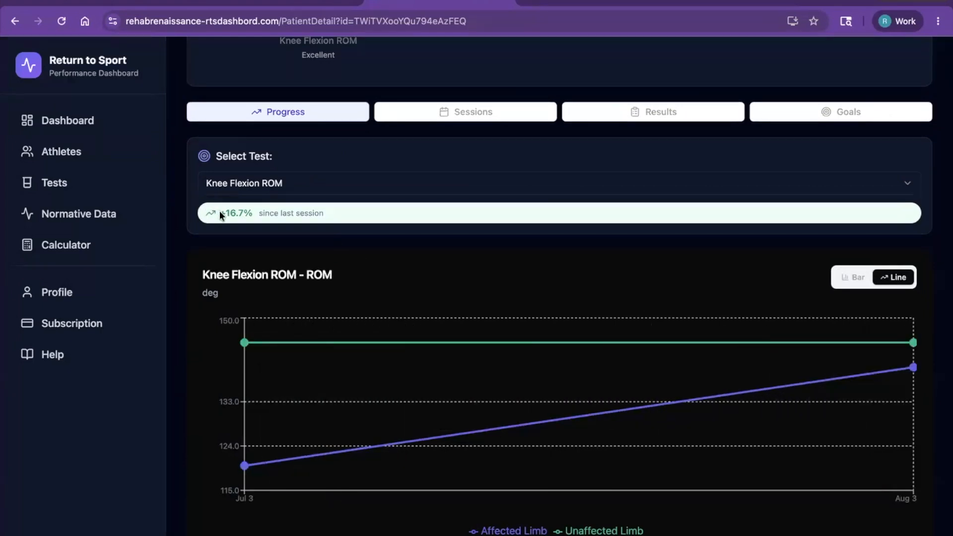
- Create a new testing session for the athlete dated 09/03/2025
click(472, 111)
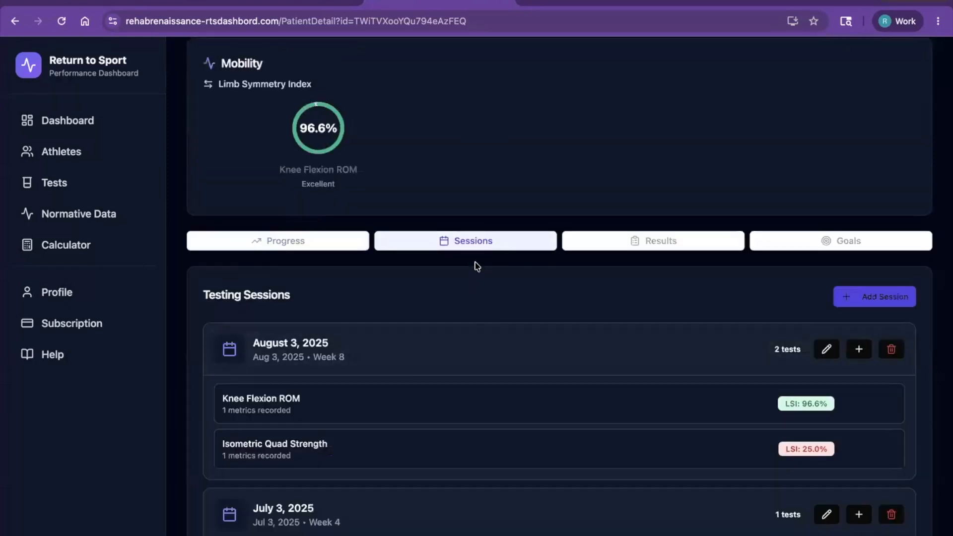
click(884, 298)
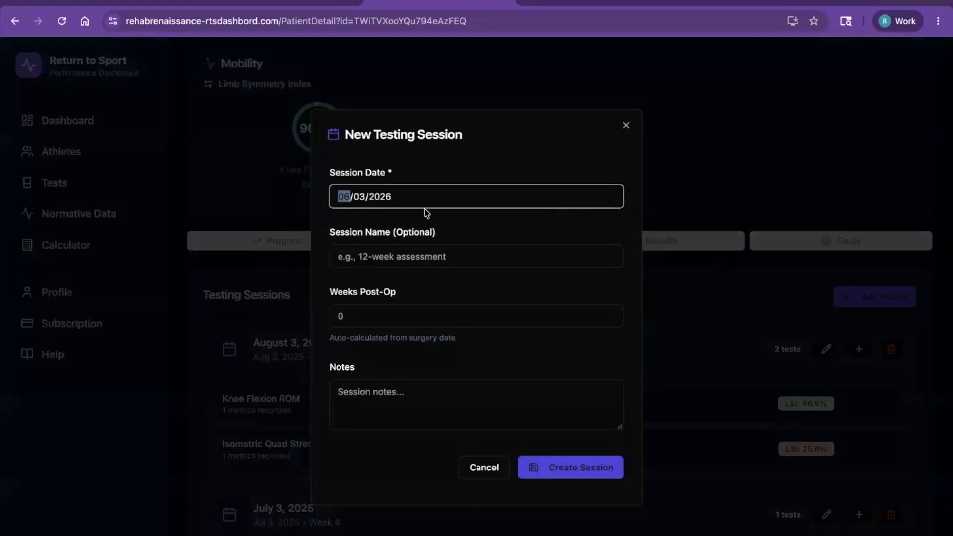
text(09/)
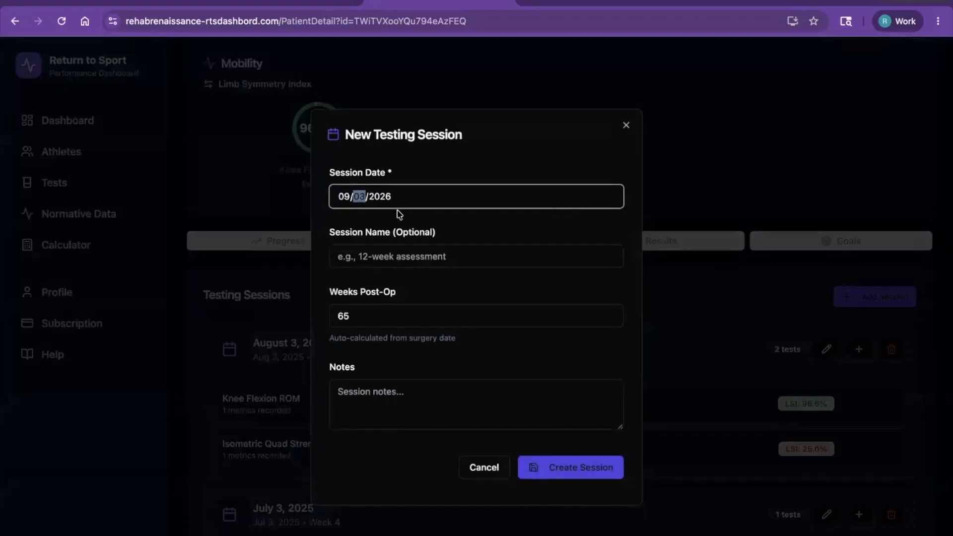
text(03/)
text(2025)
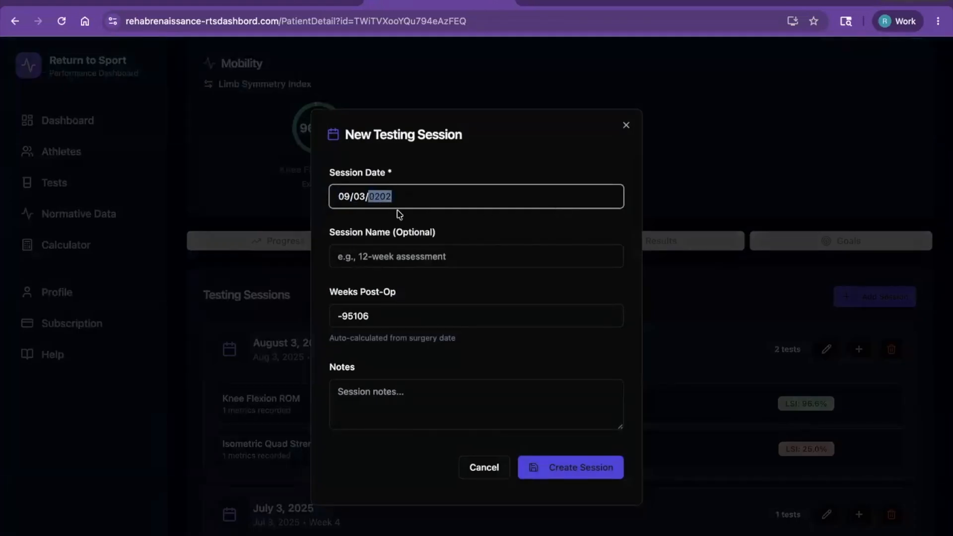
click(560, 467)
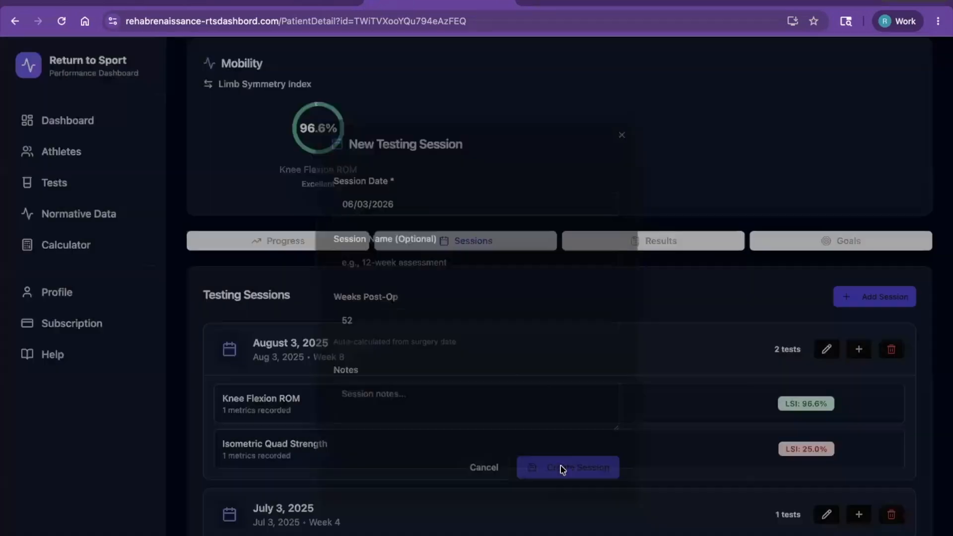
- Start an Isometric Quad Strength result in the September 3, 2025 session with test date 09/03/2025 and a 35 cm moment arm
click(862, 352)
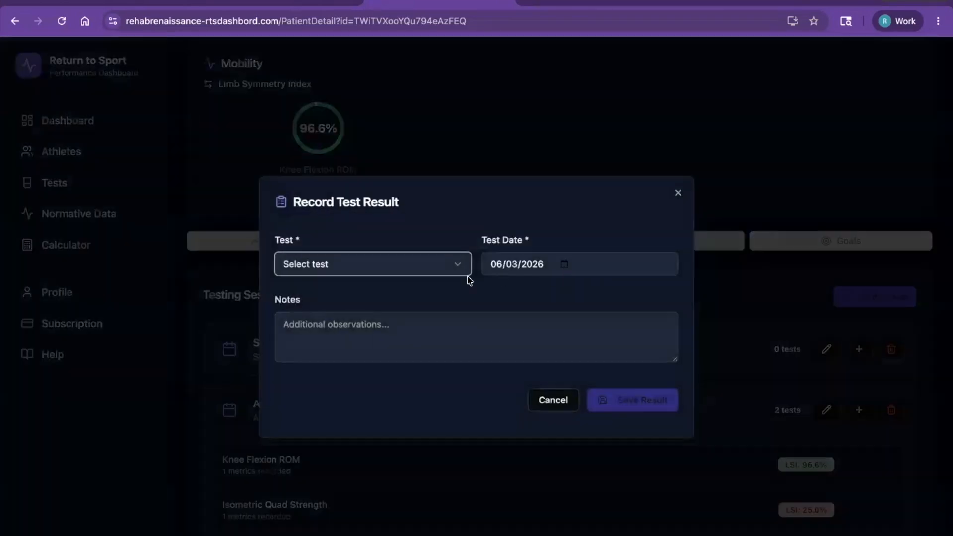
click(437, 265)
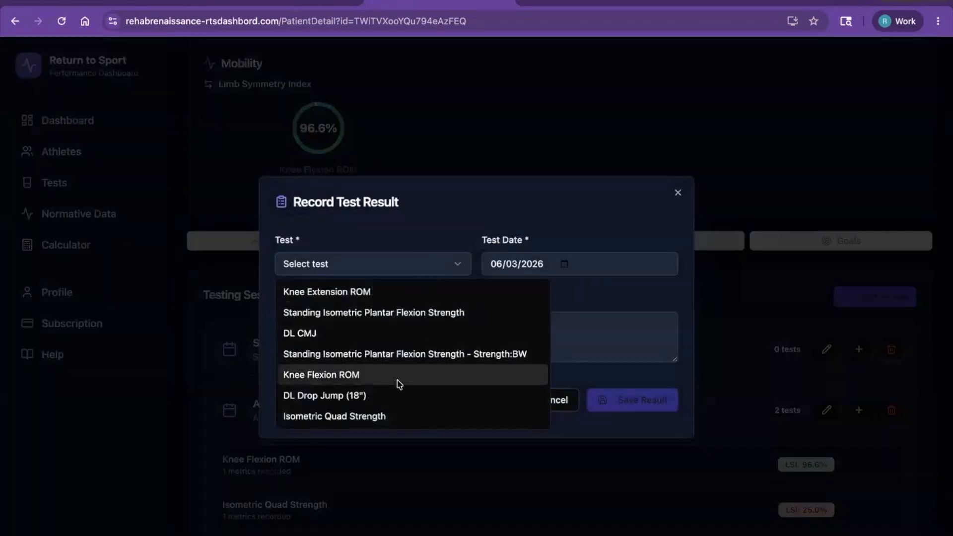
click(392, 417)
click(496, 160)
text(09)
key(Tab)
text(2025)
click(549, 316)
text(35)
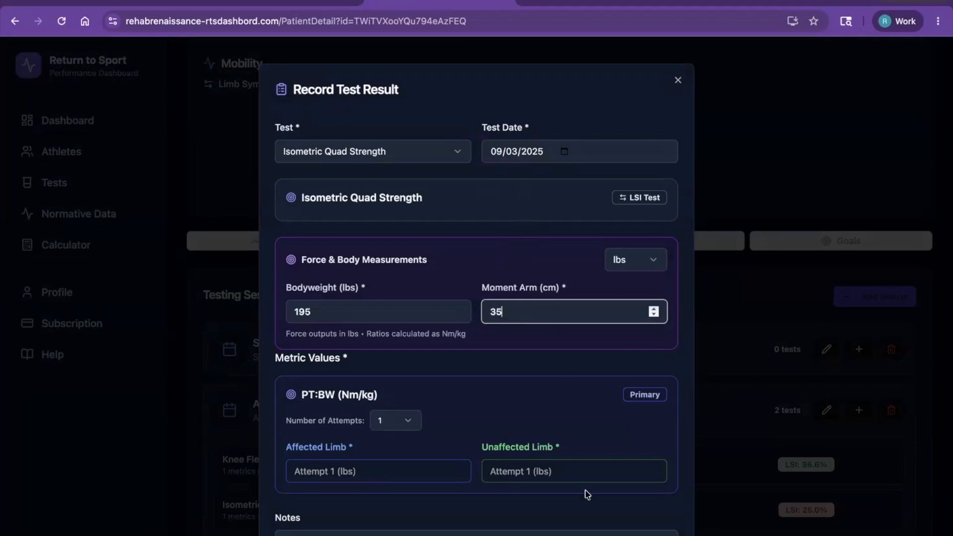
- Enter 200 lbs for the unaffected limb and 100 lbs for the affected limb, and save the quad strength result
click(579, 476)
text(200)
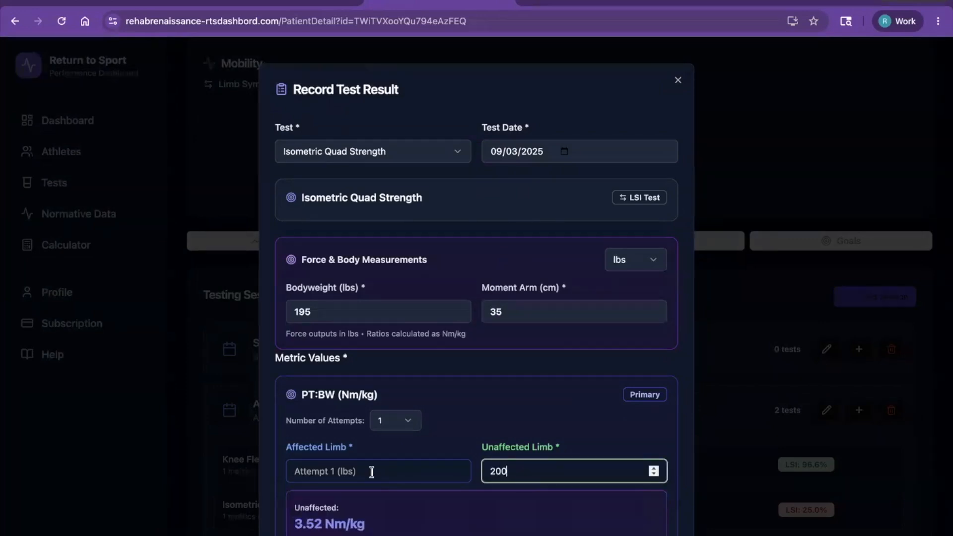
click(358, 479)
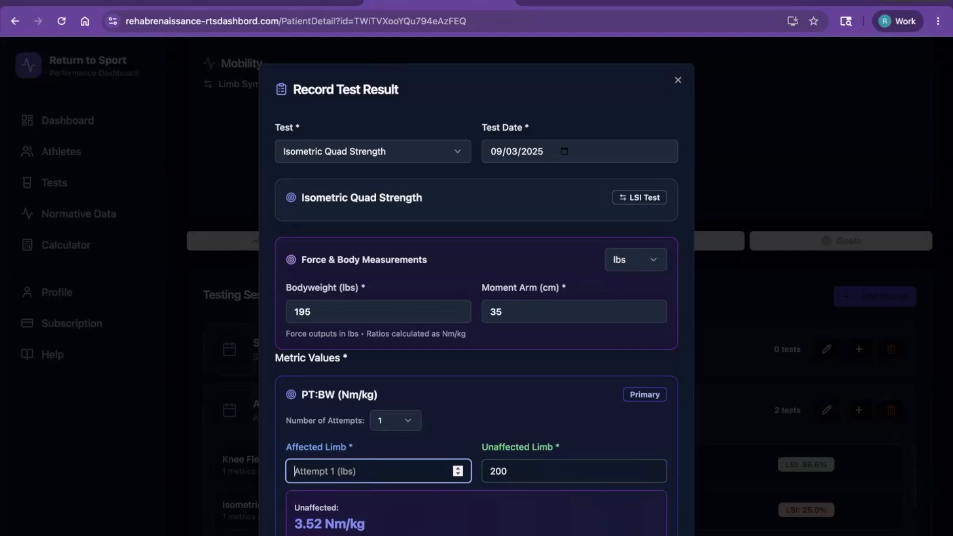
text(100)
click(515, 421)
scroll(515, 420, down, 5)
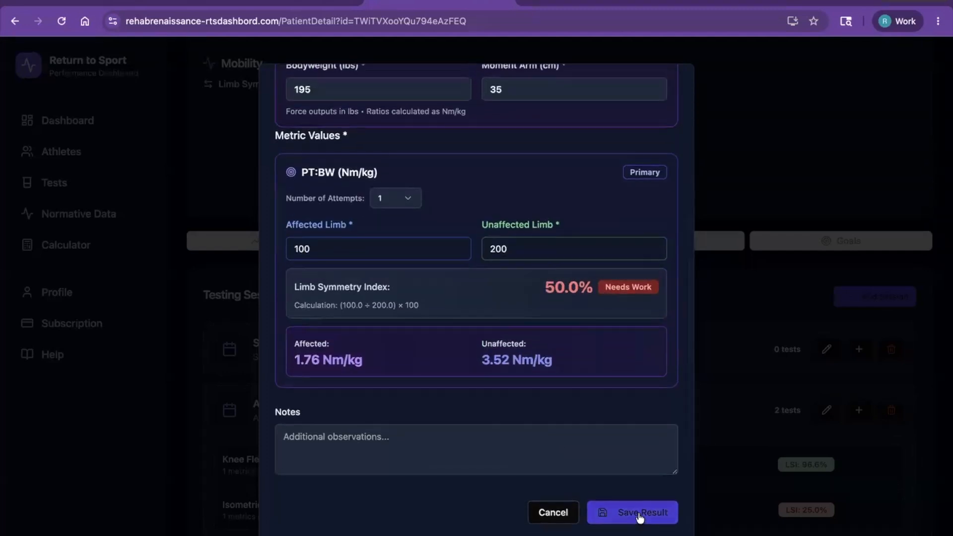
click(640, 515)
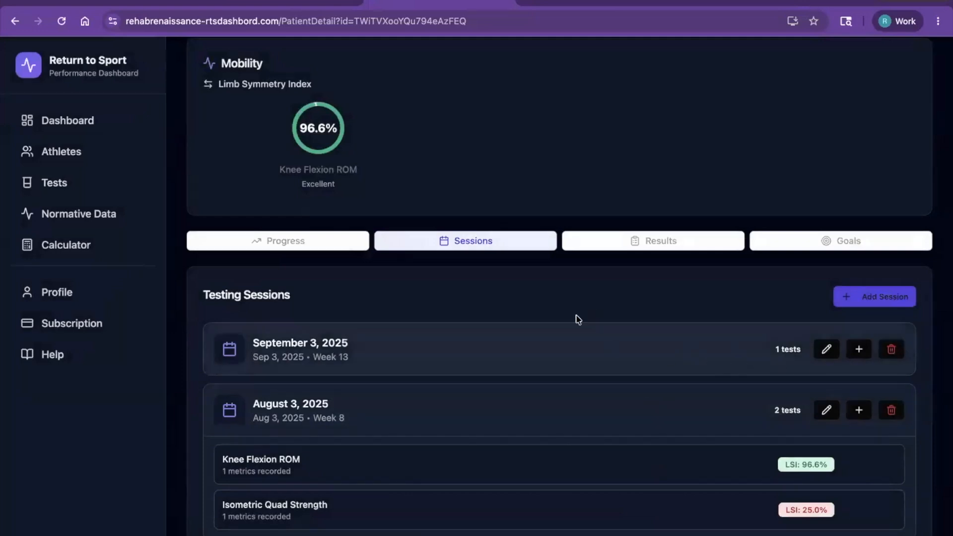
- Create a further testing session for the athlete dated 10/03/2025
click(896, 302)
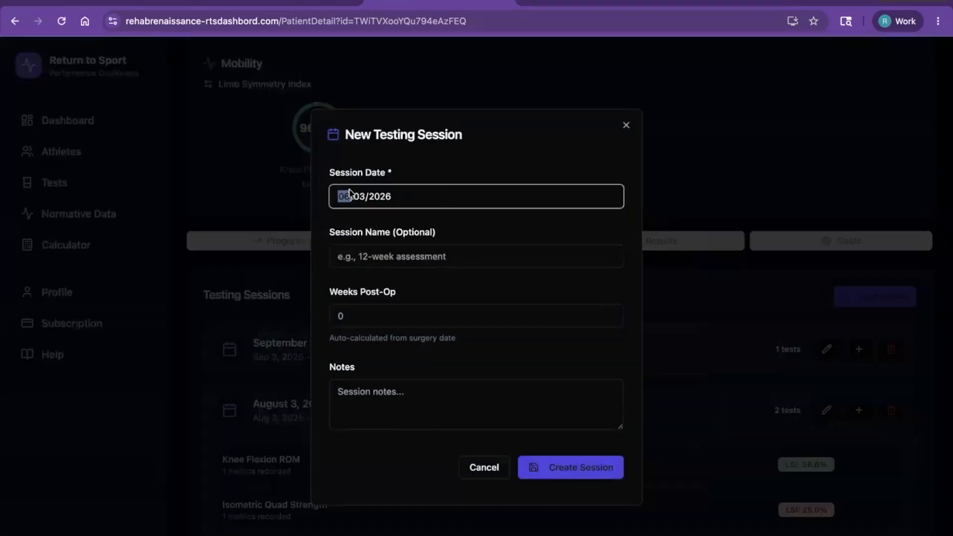
text(10/03/2025)
click(564, 474)
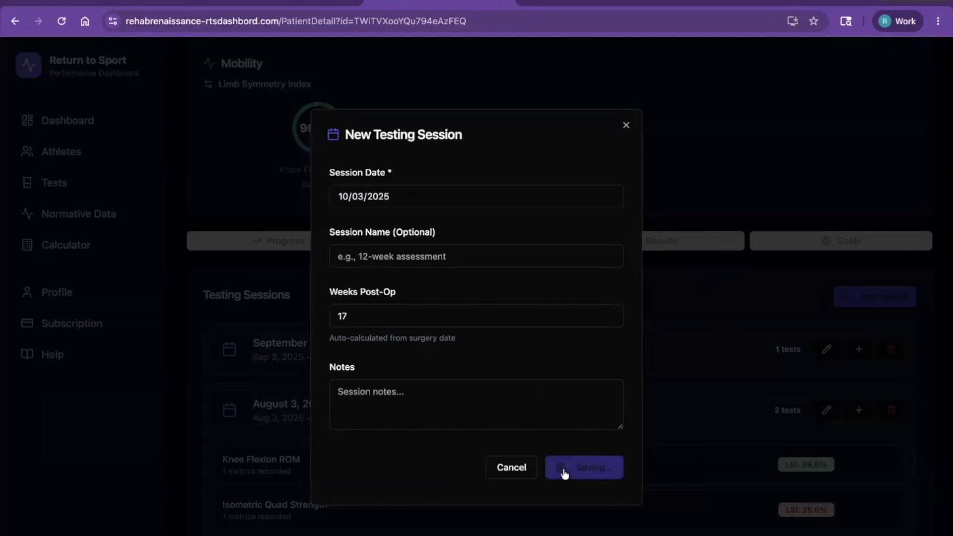
- Start an Isometric Quad Strength result in the October 3, 2025 session with test date 10/03/2025 and a 35 cm moment arm
click(859, 350)
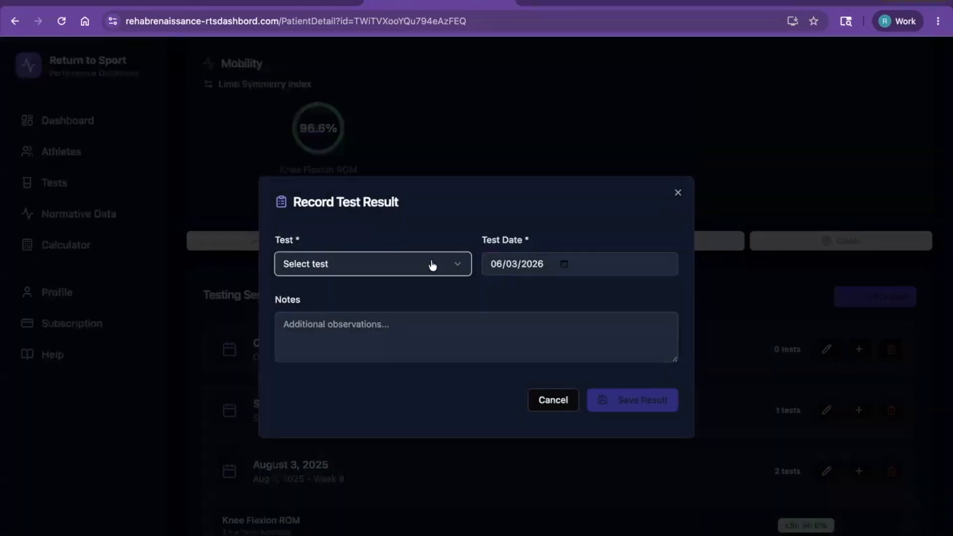
click(457, 264)
click(379, 417)
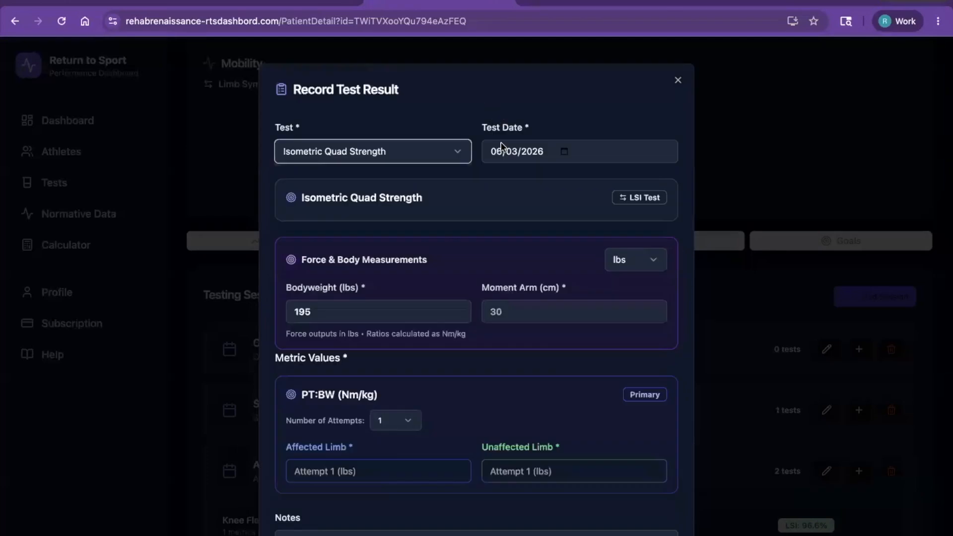
click(497, 152)
text(10/03/2025)
click(521, 318)
text(35)
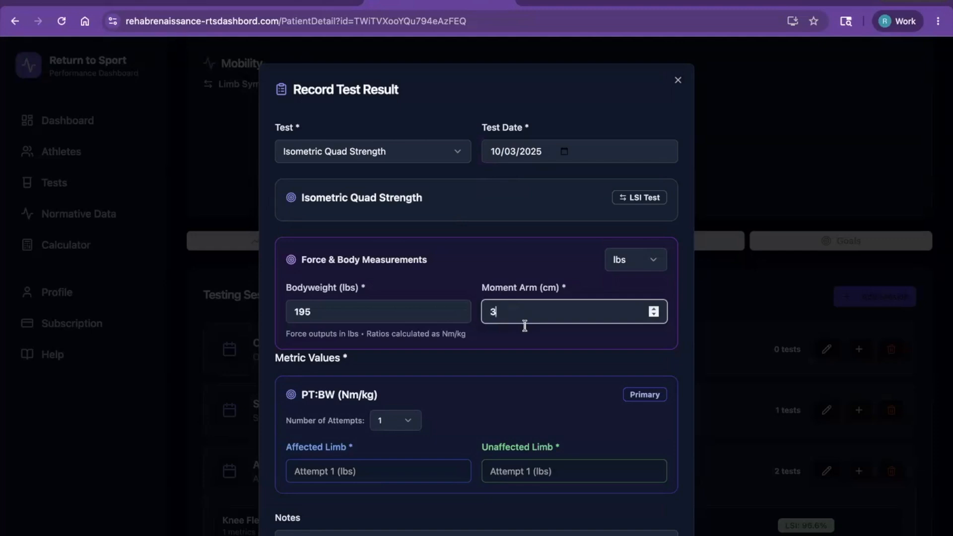
- Enter 200 lbs for the unaffected limb and 150 lbs for the affected limb, and save the October quad strength result
click(561, 470)
text(200)
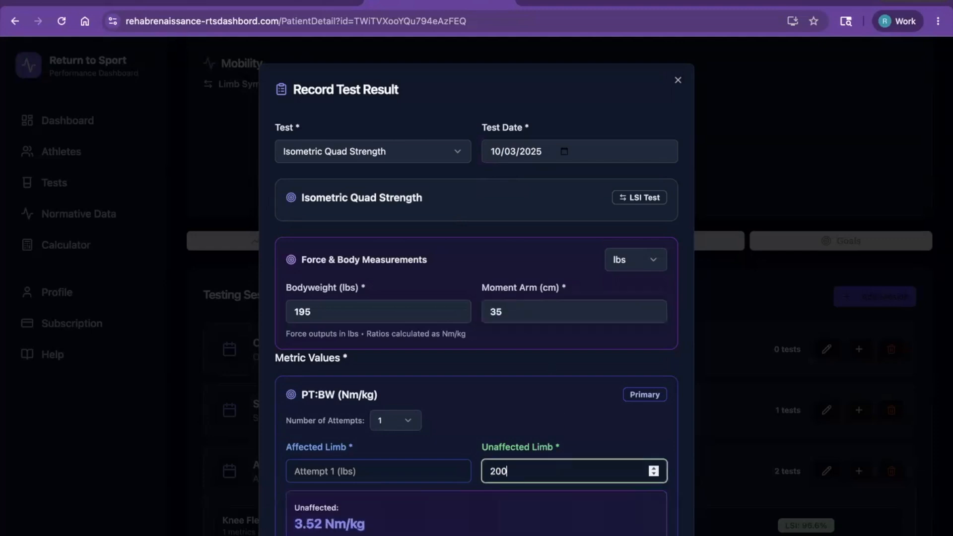
click(371, 472)
text(150)
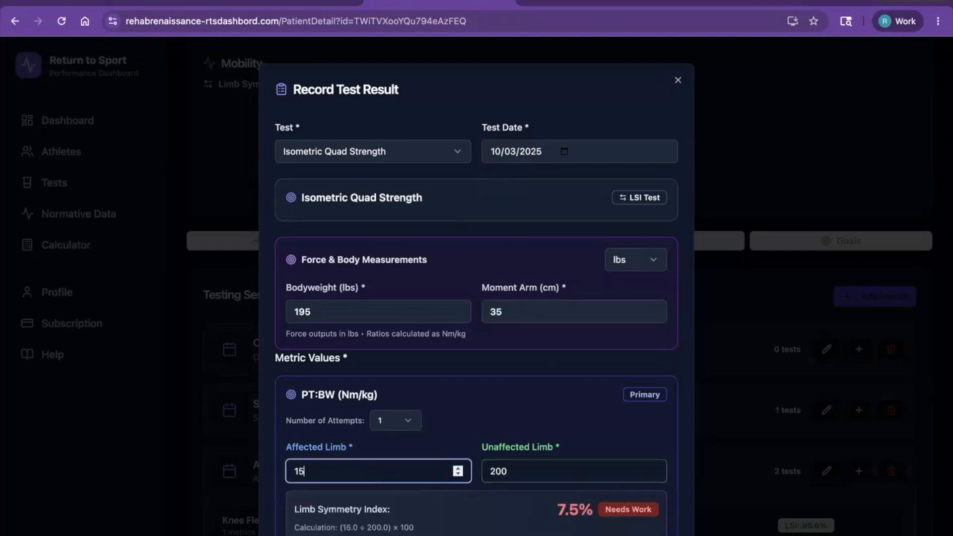
click(519, 398)
scroll(561, 422, down, 5)
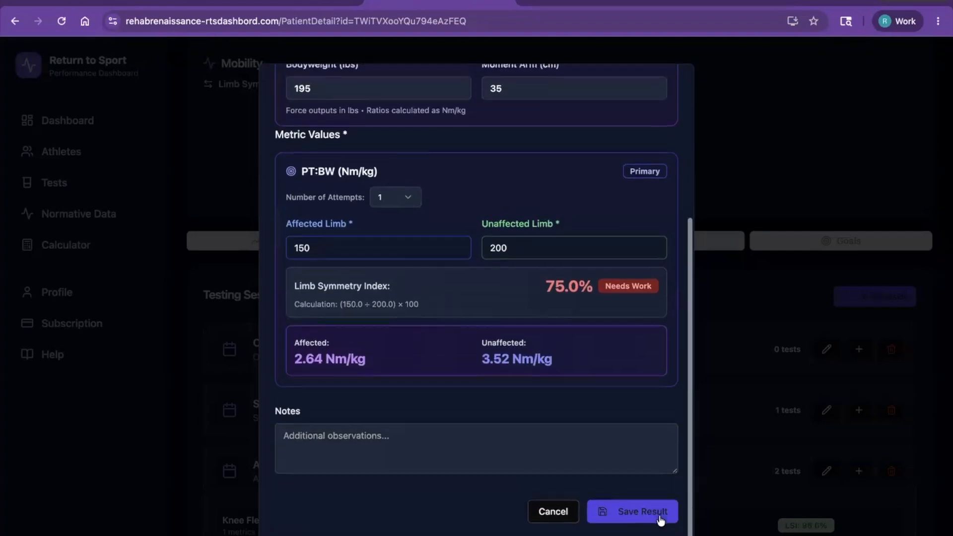
click(662, 518)
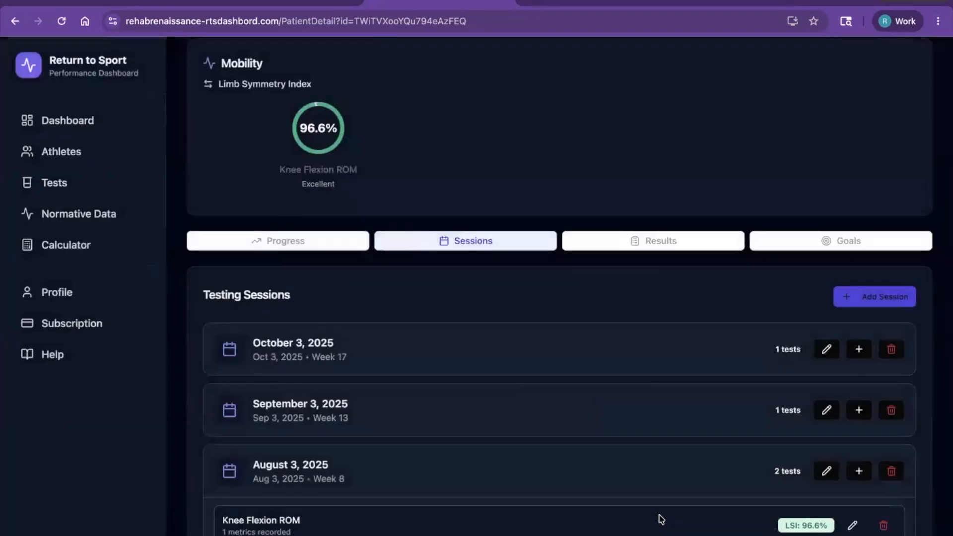
- Examine the athlete's Isometric Quad Strength progress by comparing limb values for each session in the bar chart and viewing the line chart
click(320, 243)
click(367, 322)
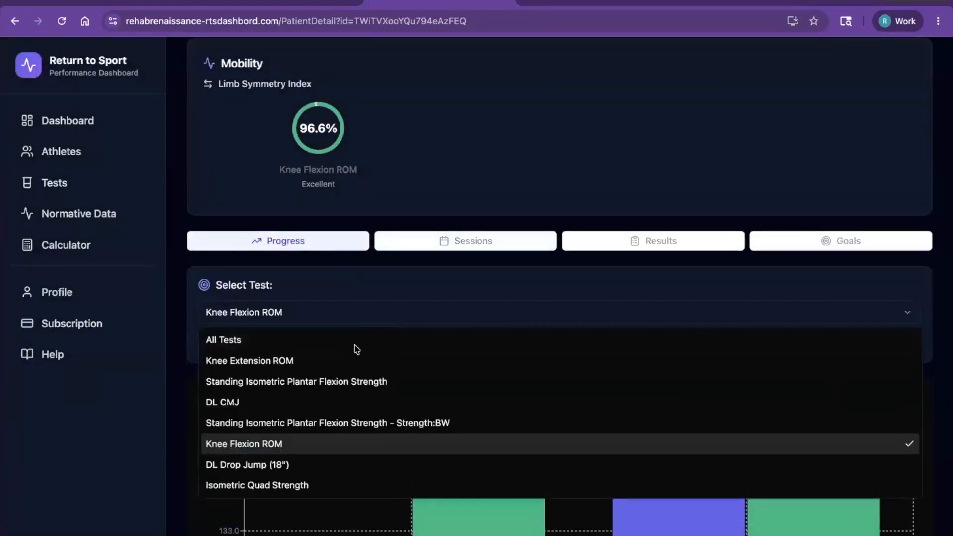
click(293, 484)
scroll(540, 391, down, 3)
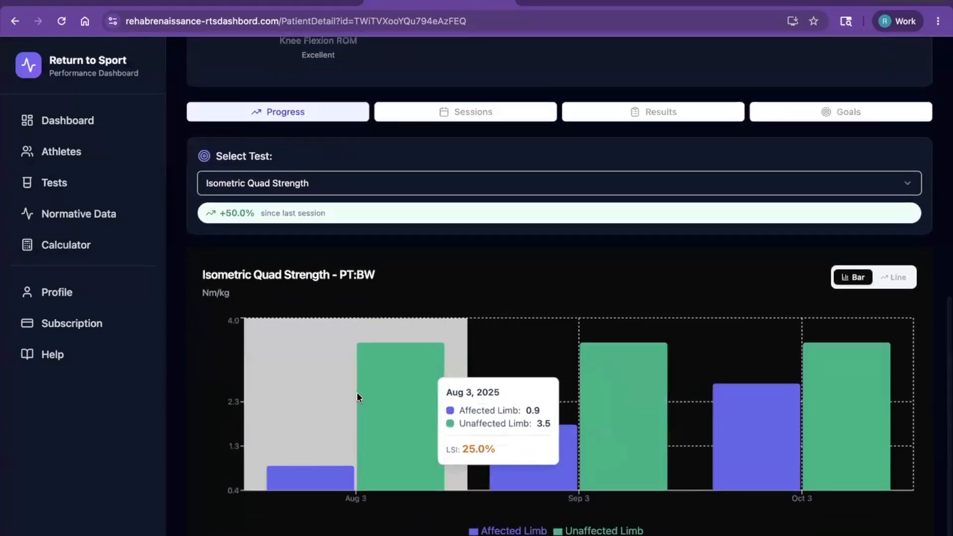
mouse_move(571, 377)
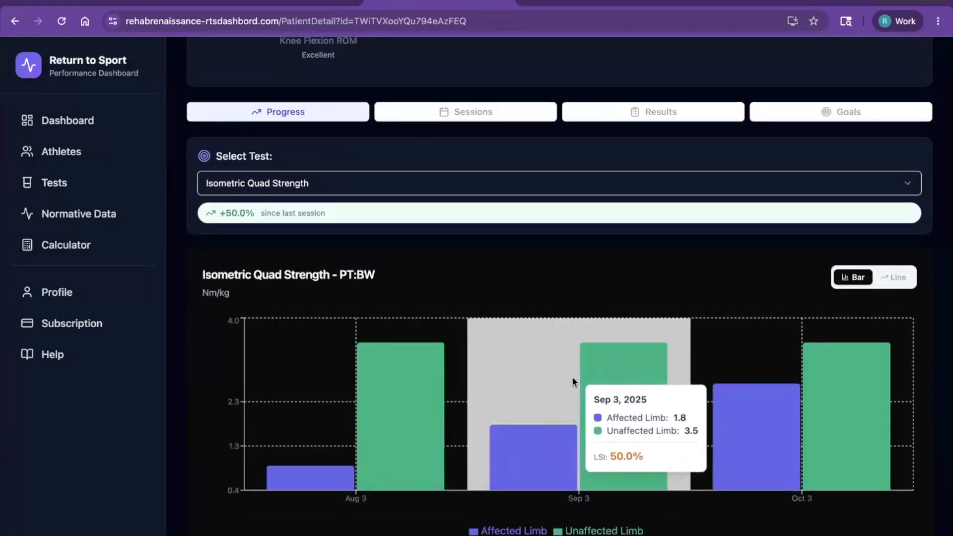
mouse_move(840, 375)
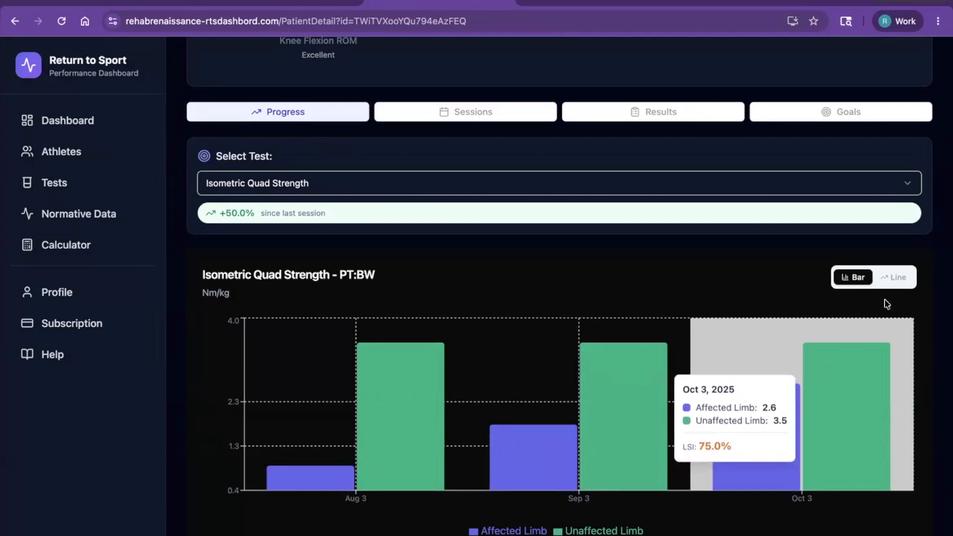
mouse_move(374, 403)
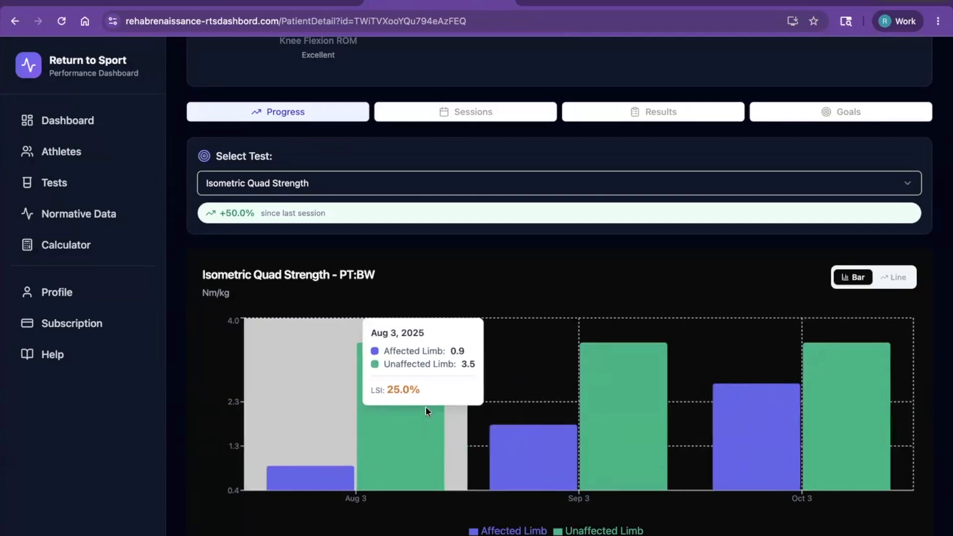
click(906, 280)
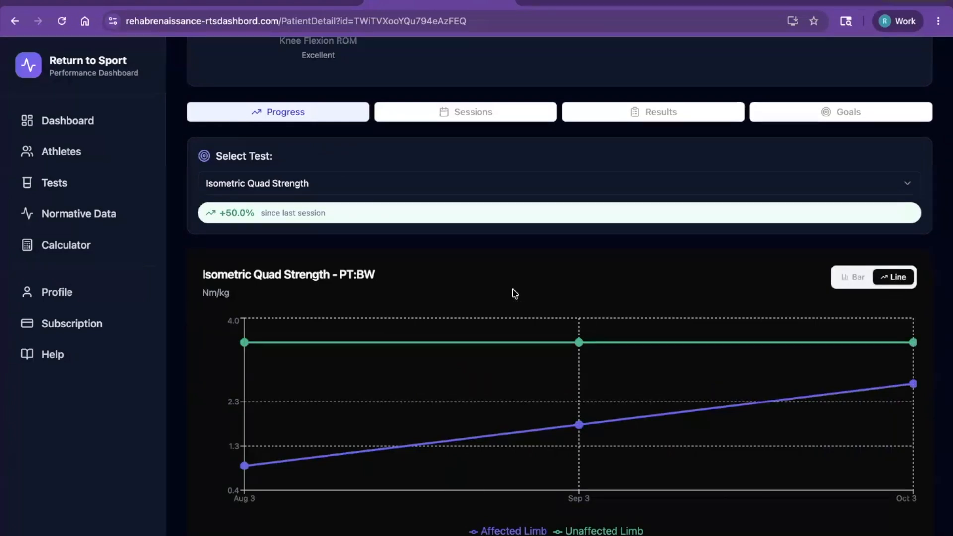
- Start a DL CMJ result in the October 3, 2025 session with test date 10/03/2025
scroll(514, 293, up, 6)
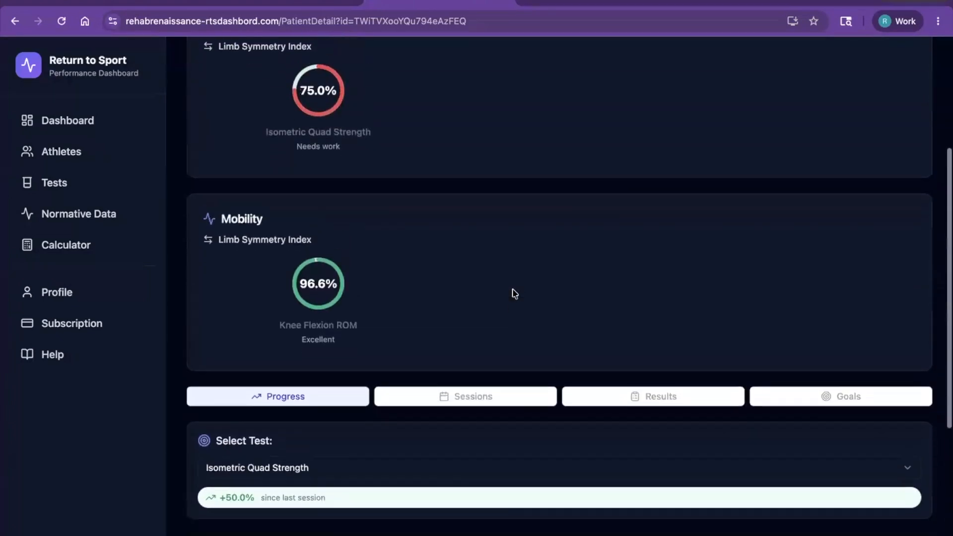
scroll(514, 293, down, 1)
click(491, 341)
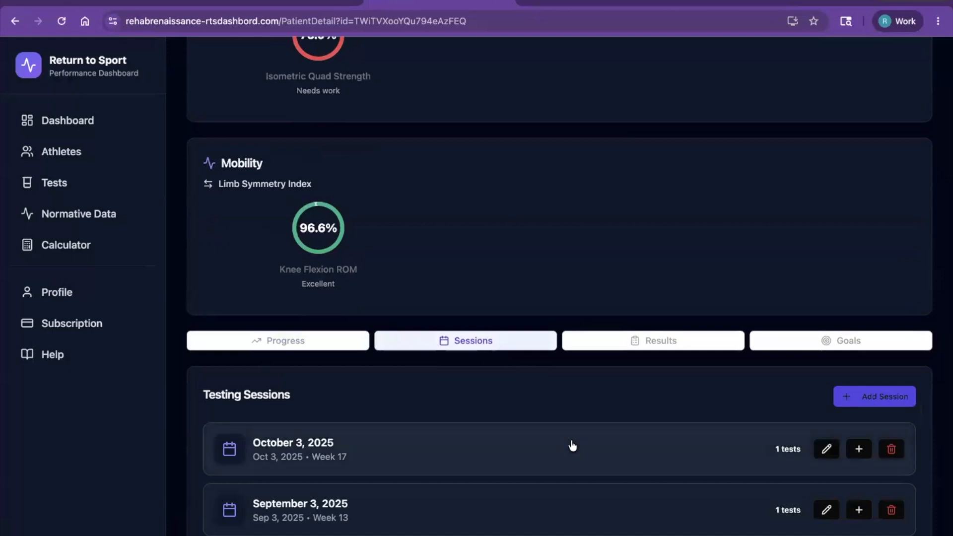
scroll(573, 446, down, 1)
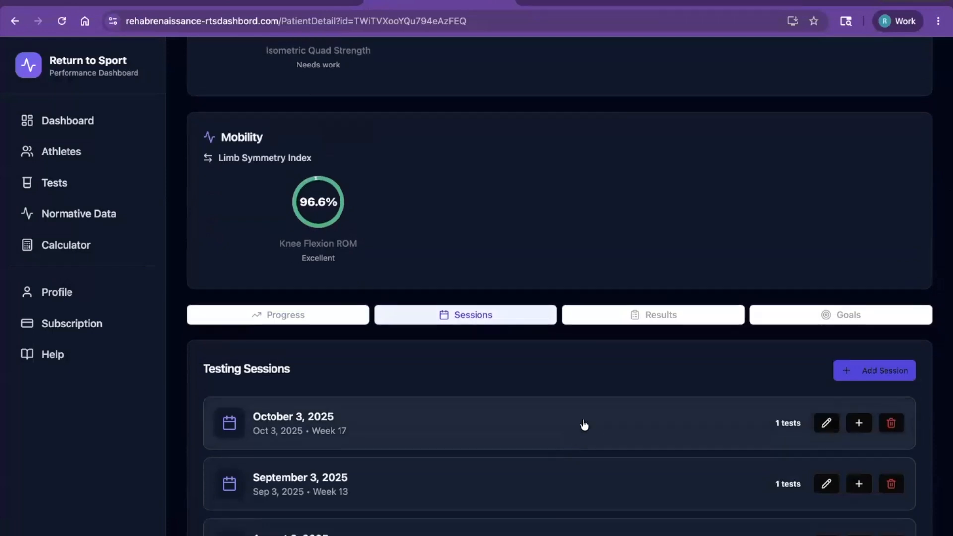
click(585, 425)
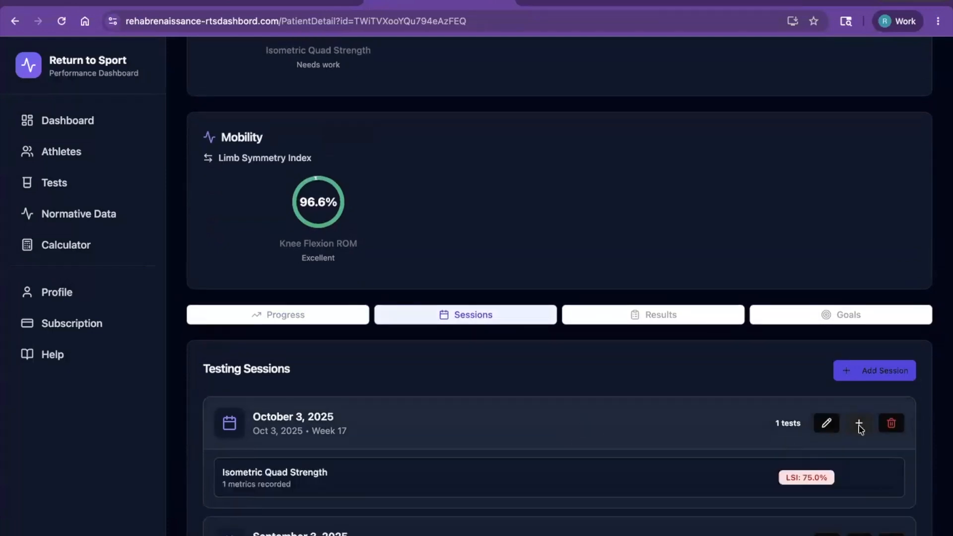
click(860, 426)
click(326, 263)
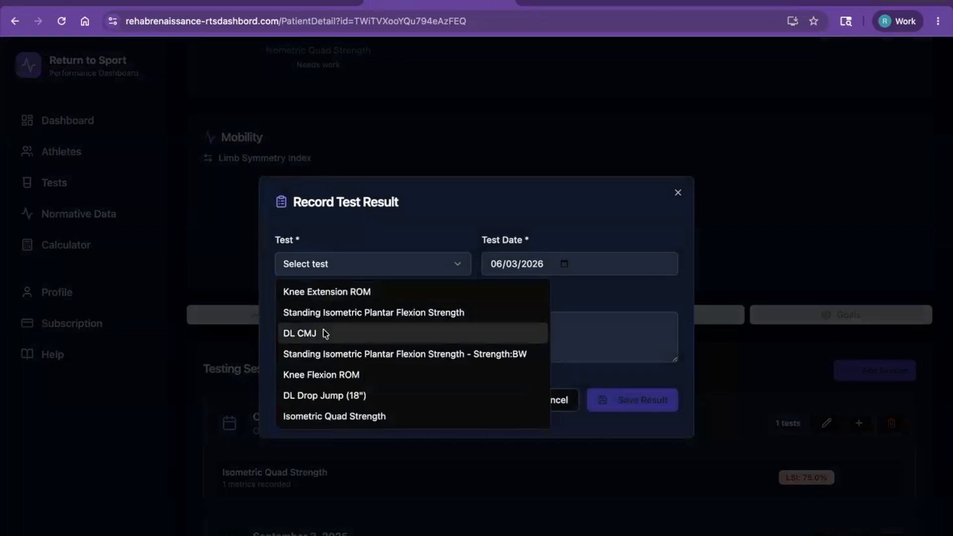
click(324, 333)
click(491, 158)
text(10)
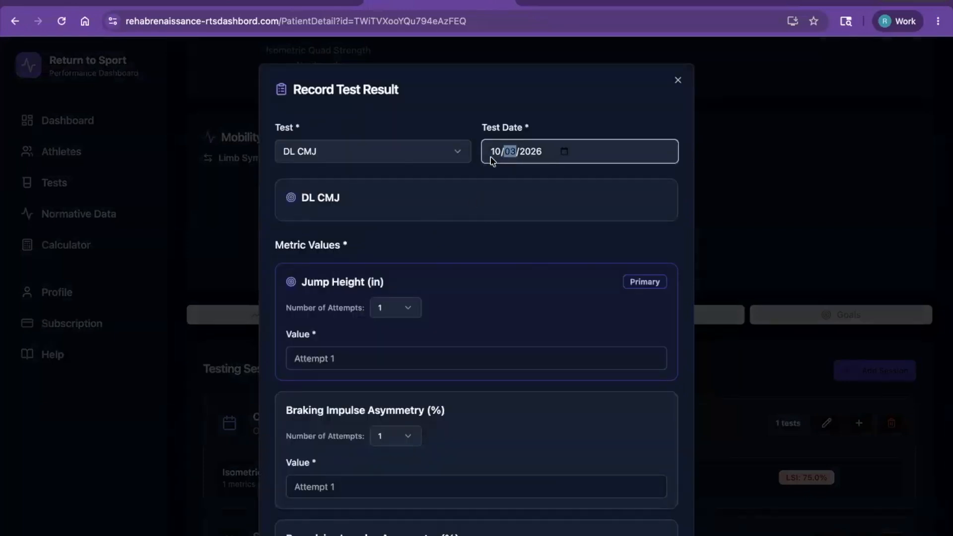
text(03222)
text(5)
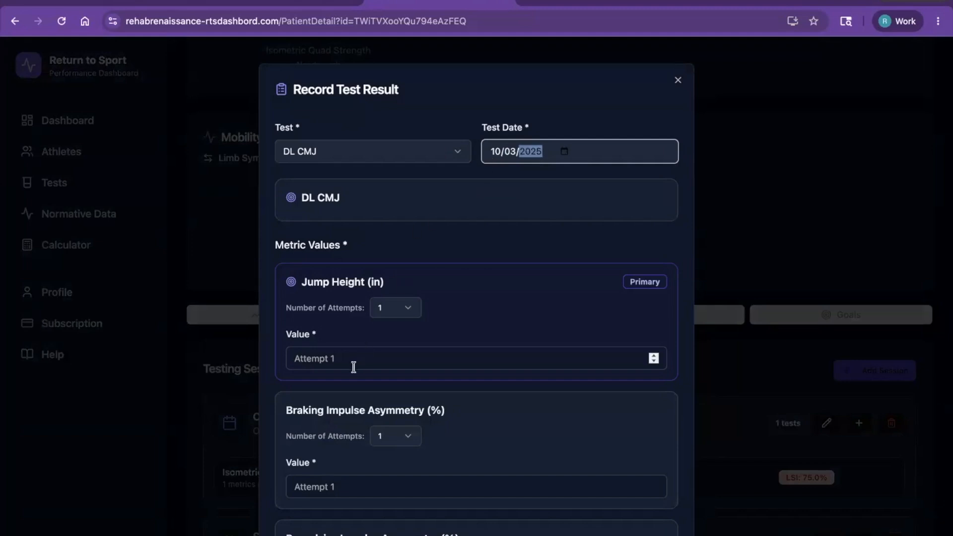
- Enter a jump height of 15 in and 20% for both braking and propulsive impulse asymmetry, and save the DL CMJ result
click(357, 357)
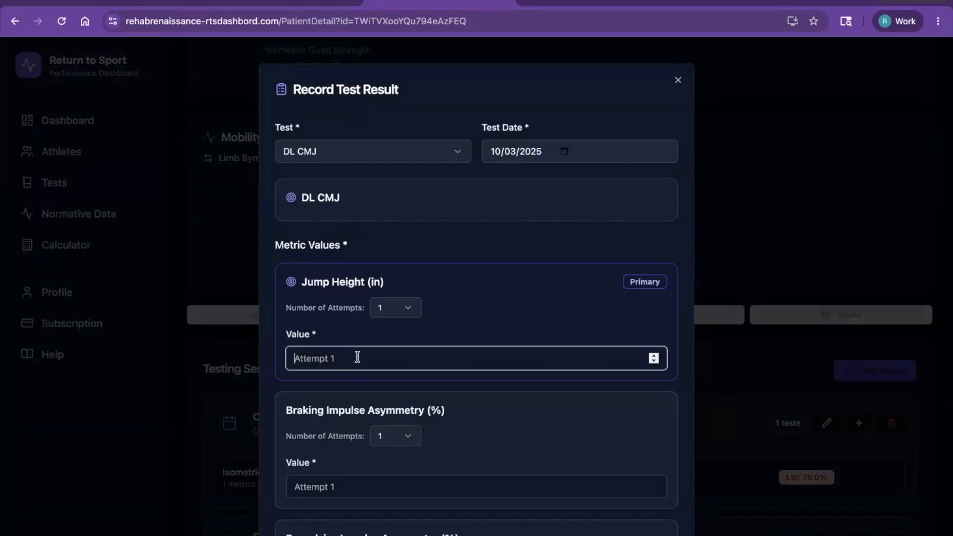
text(15)
click(476, 480)
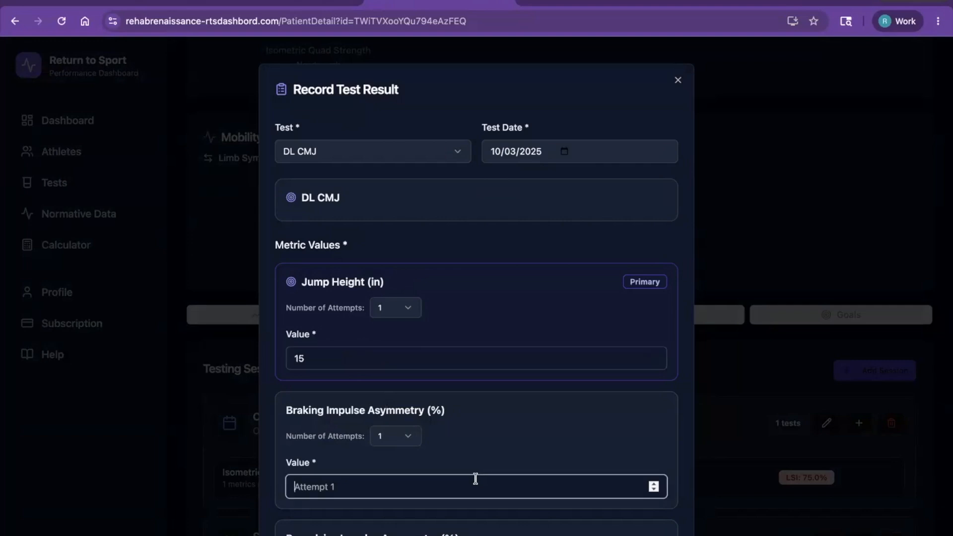
text(20)
click(526, 465)
scroll(445, 434, down, 5)
click(436, 362)
text(20)
click(663, 520)
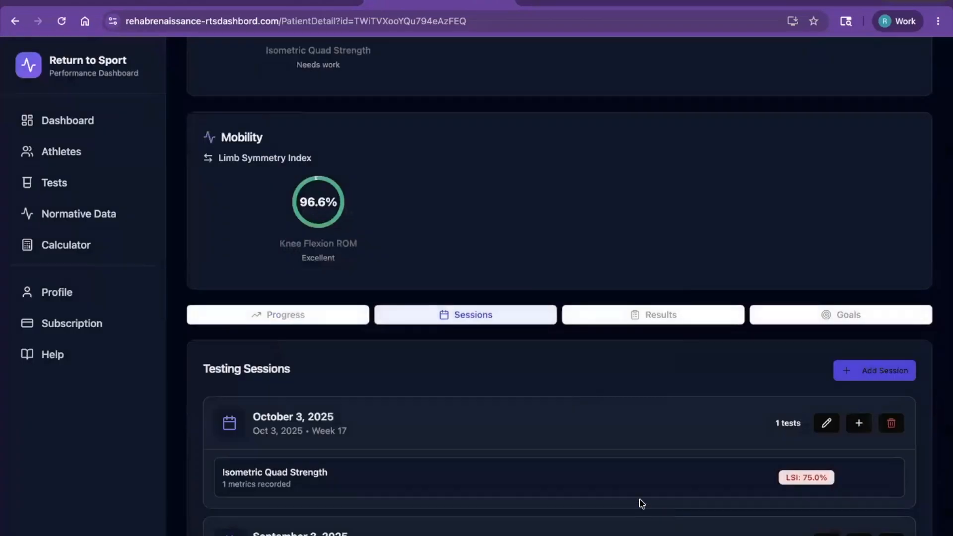
- Create a further testing session for the athlete dated 11/03/2025
scroll(590, 441, down, 6)
scroll(590, 442, down, 1)
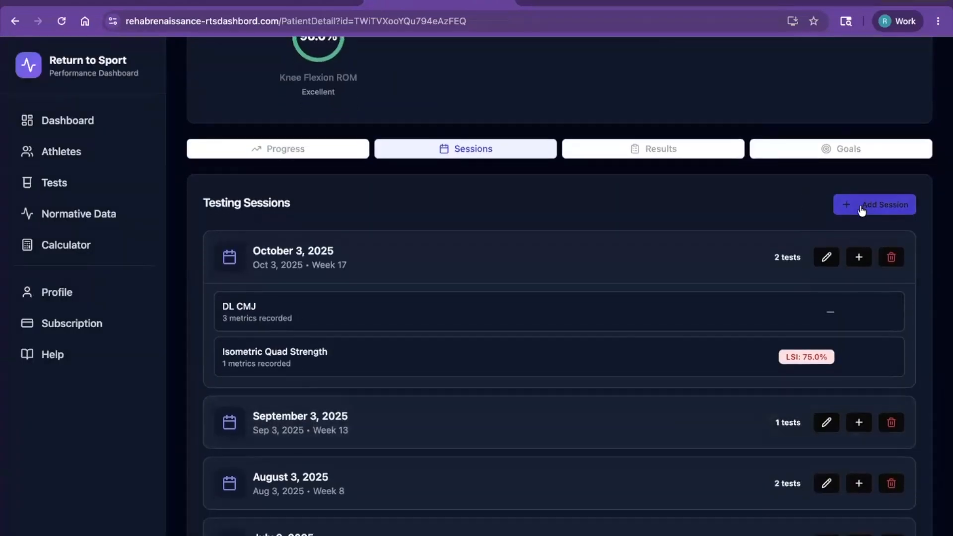
click(861, 211)
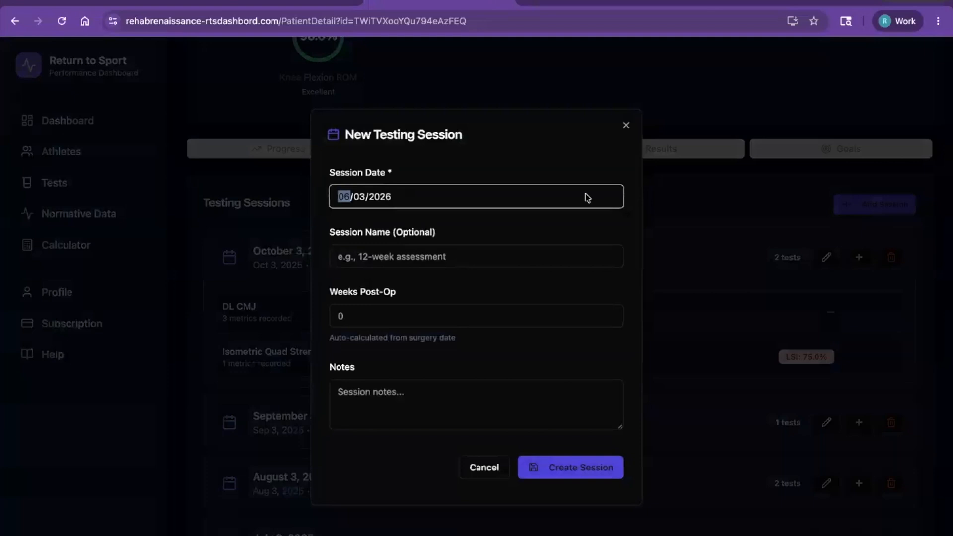
text(11/03/2025)
click(581, 467)
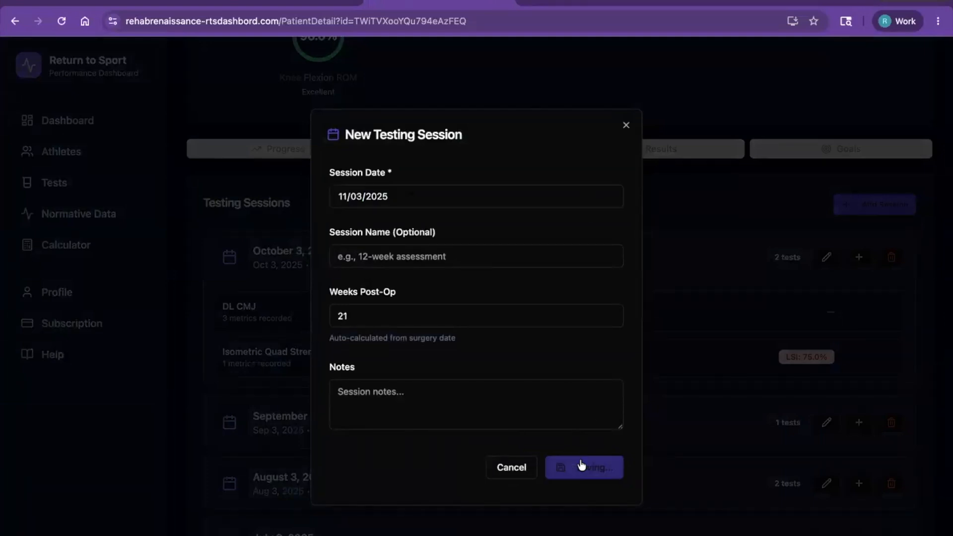
- Start an Isometric Quad Strength result in the November 3, 2025 session with test date 11/03/2025 and a 35 cm moment arm
click(684, 261)
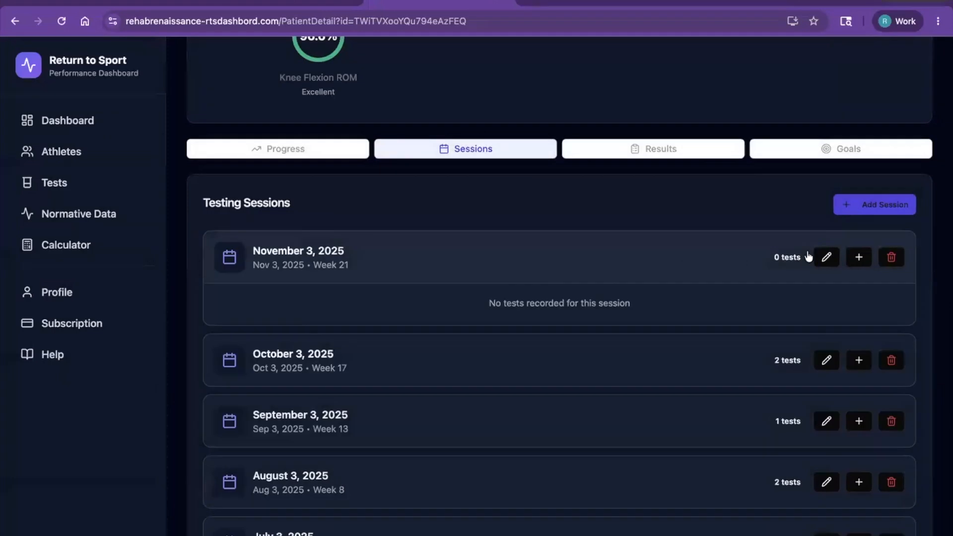
click(860, 257)
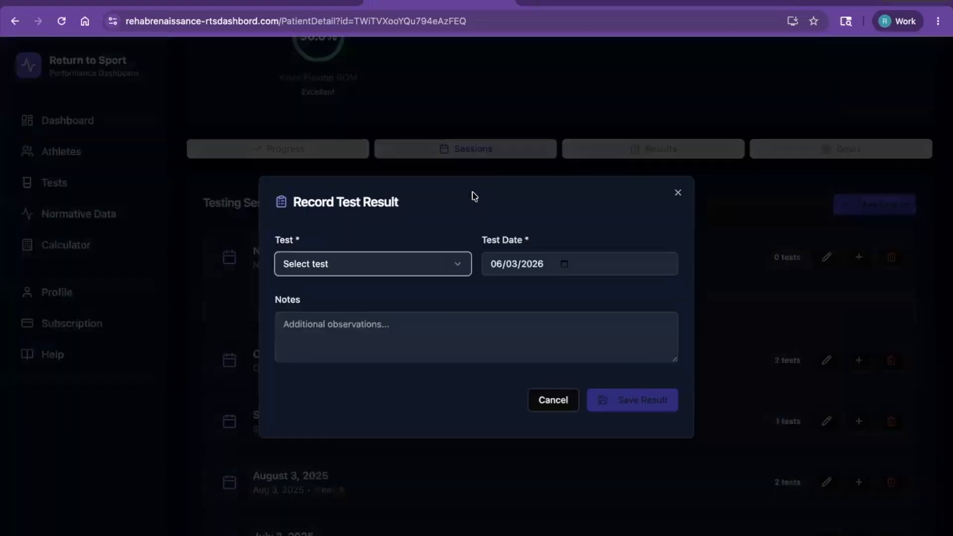
click(409, 268)
click(422, 416)
click(494, 155)
text(11/03/2025)
click(502, 315)
text(35)
- Enter 200 lbs for the unaffected limb and 175 lbs for the affected limb, and save the November quad strength result
click(572, 474)
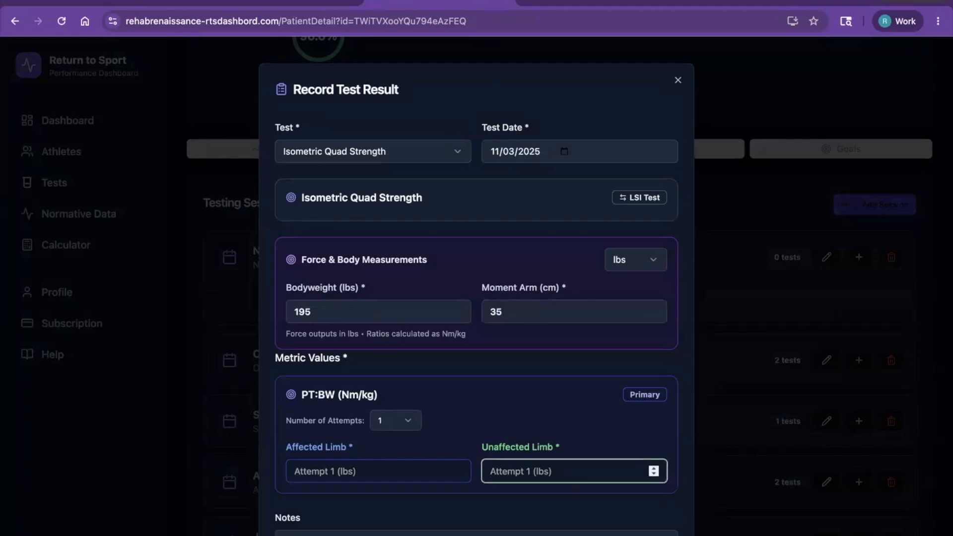
text(200)
click(357, 473)
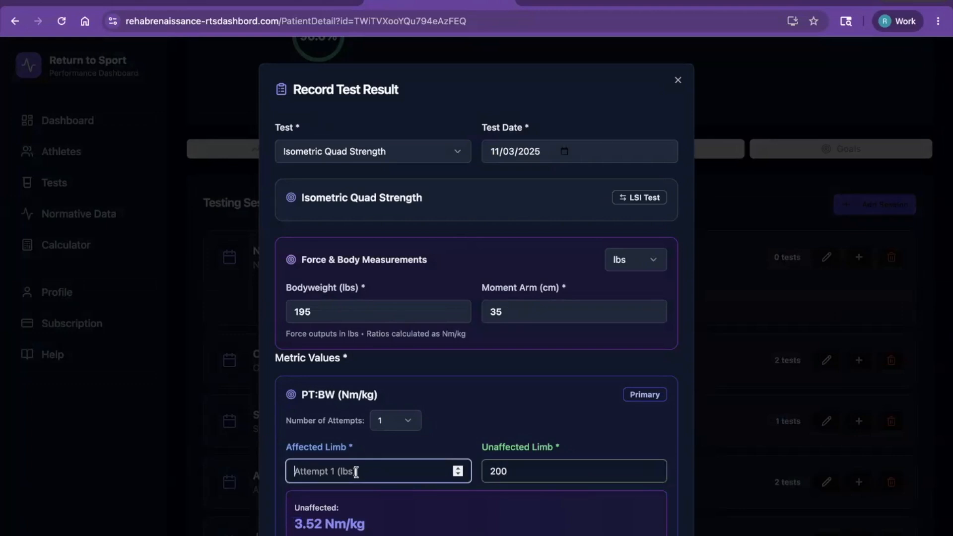
text(175)
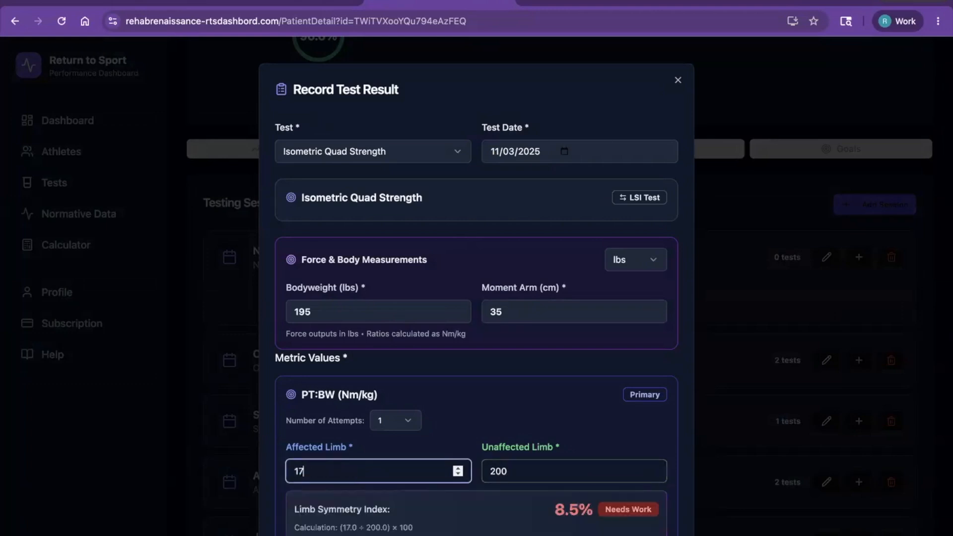
scroll(522, 405, down, 4)
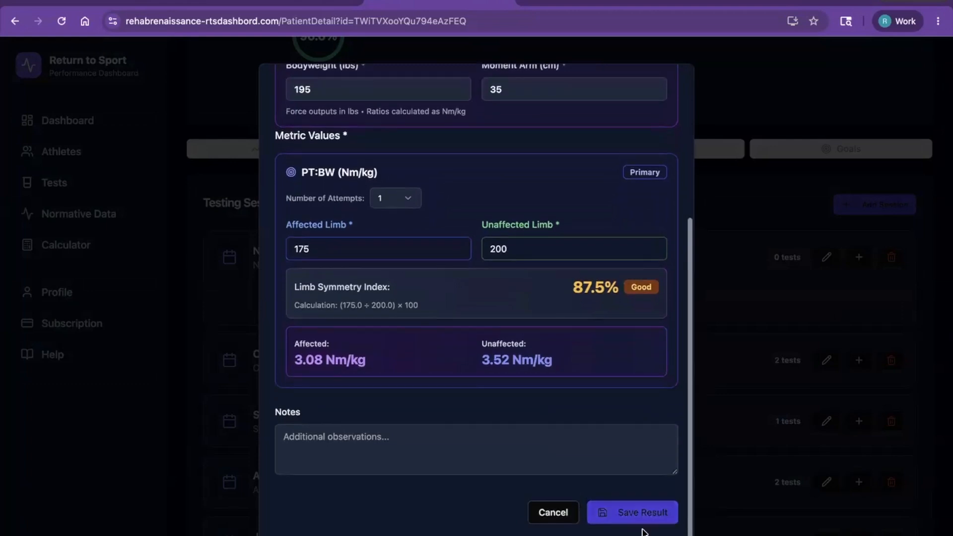
click(668, 529)
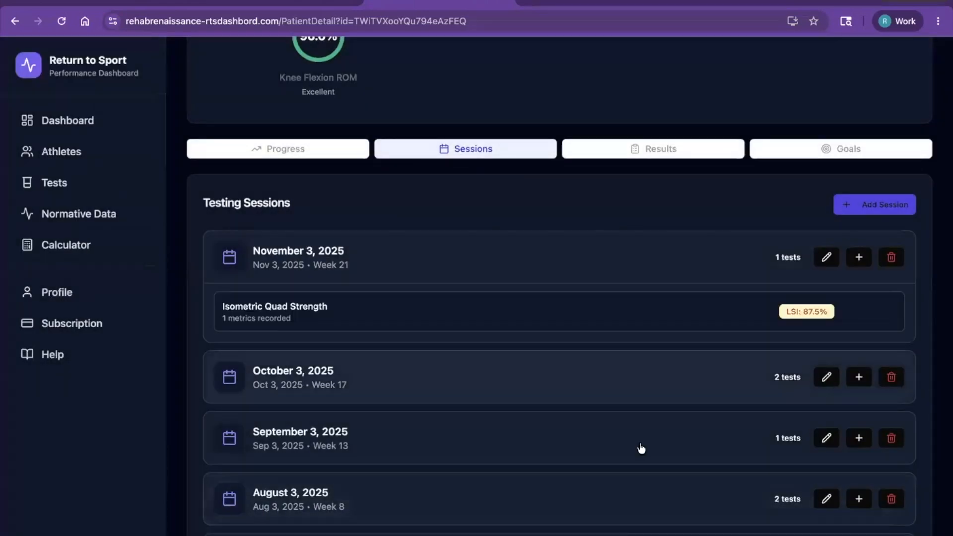
- Start a DL CMJ result in the November 3, 2025 session with test date 11/03/2025
click(860, 258)
click(443, 265)
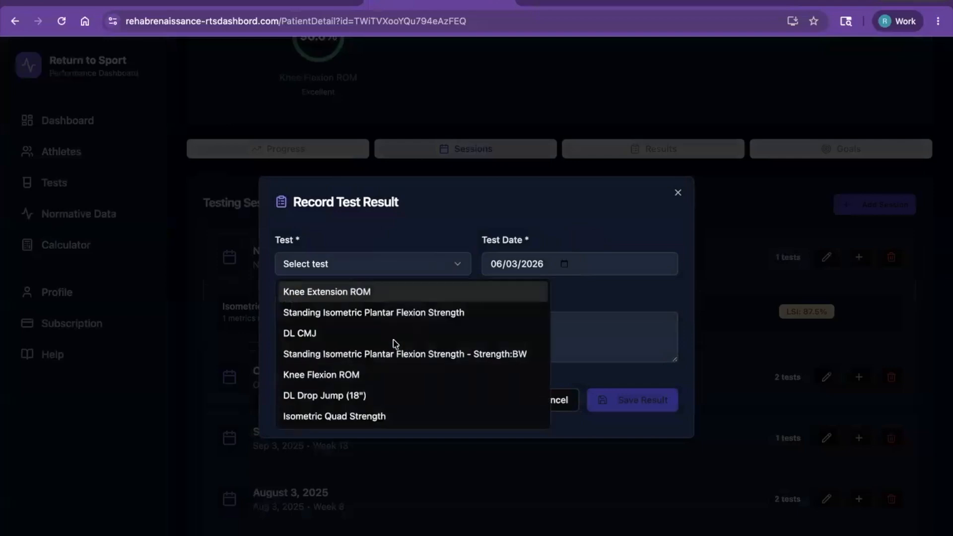
click(395, 342)
click(496, 152)
text(11/)
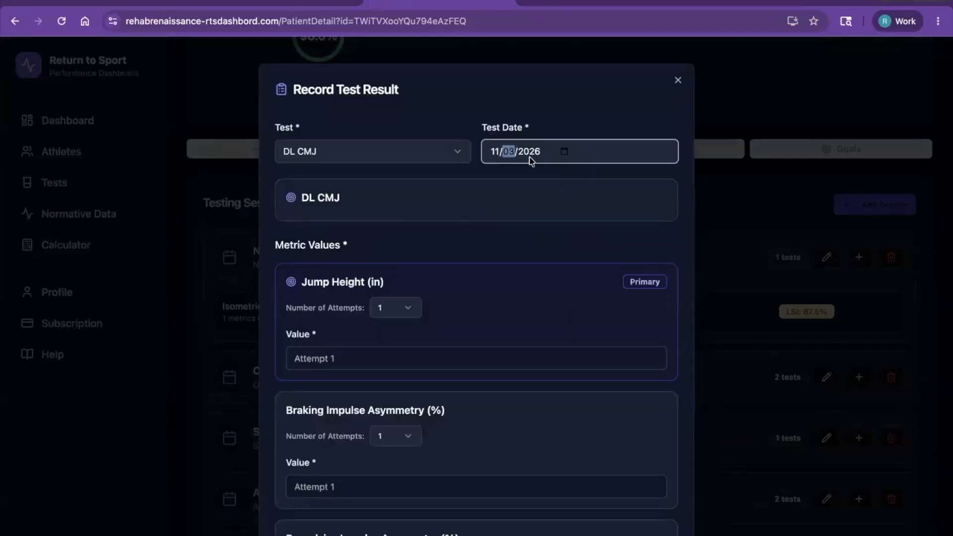
text(03/2025)
- Enter a 17.5 in jump height, 15% braking and 15% propulsive impulse asymmetry, and save the November DL CMJ result
click(434, 359)
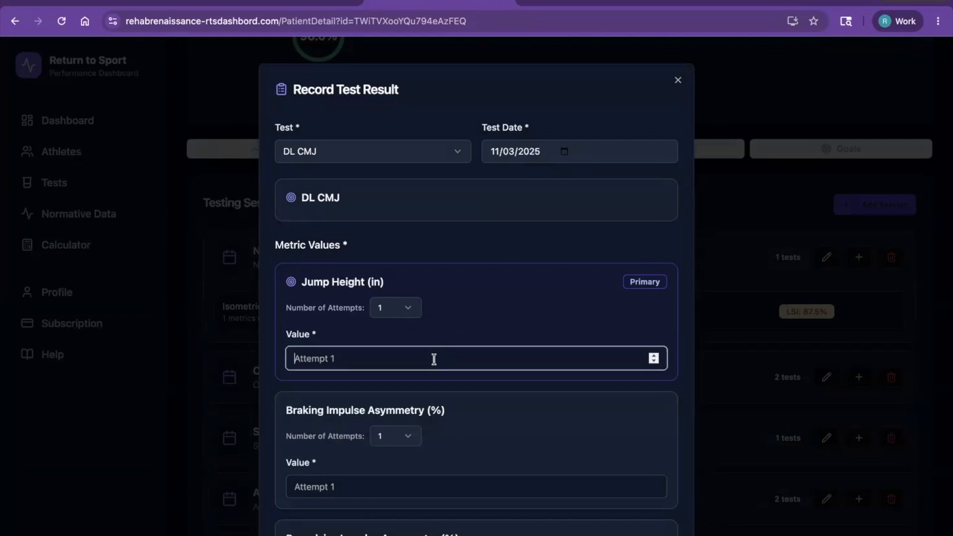
text(17.5)
click(445, 493)
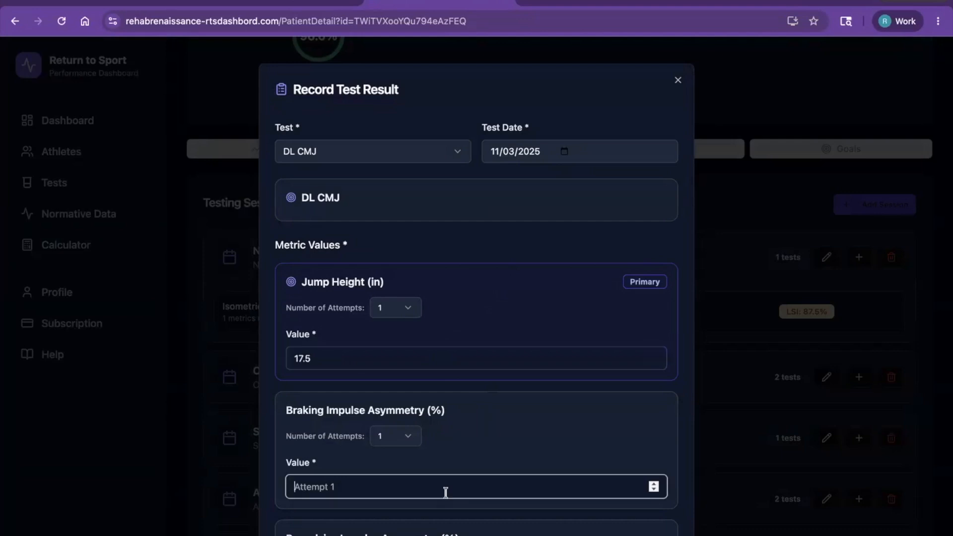
text(15)
click(625, 445)
scroll(510, 437, down, 4)
click(511, 437)
text(15)
click(549, 385)
scroll(626, 473, down, 3)
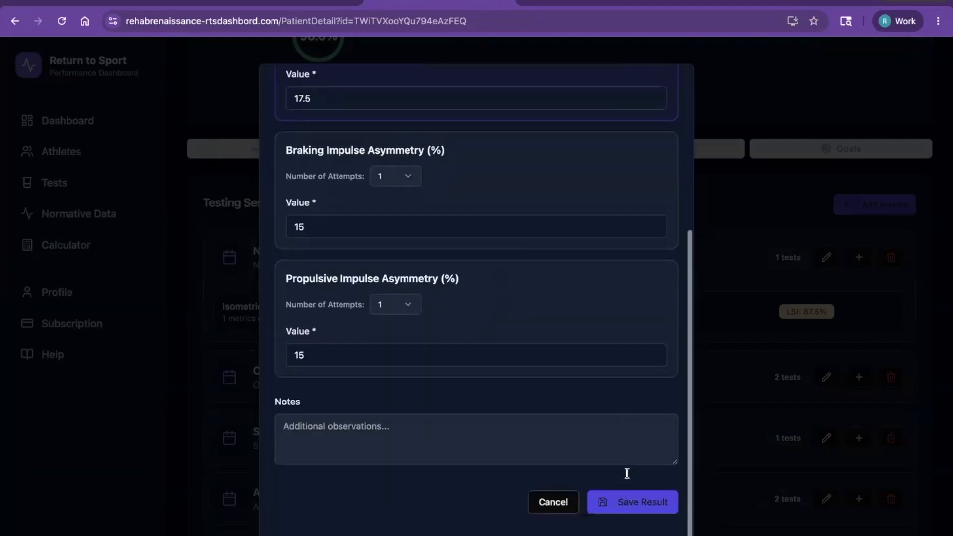
click(631, 513)
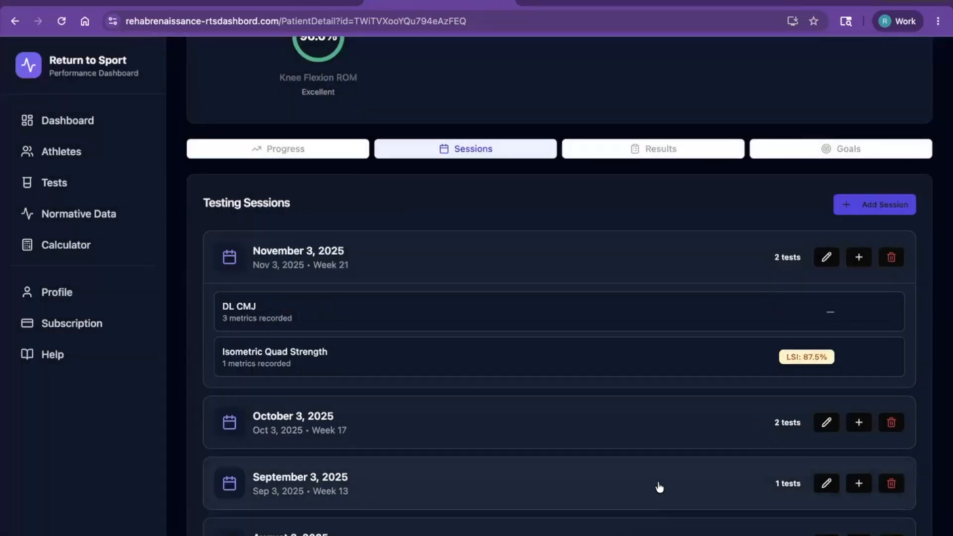
- Review the athlete's strength, power and mobility summaries and the Isometric Quad Strength progress chart
scroll(641, 437, up, 8)
scroll(642, 436, up, 4)
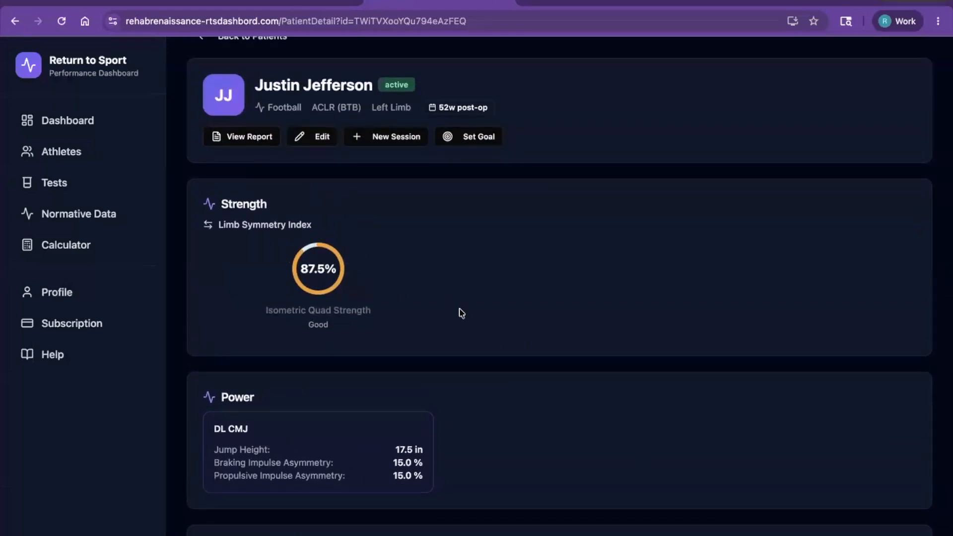
scroll(459, 313, down, 3)
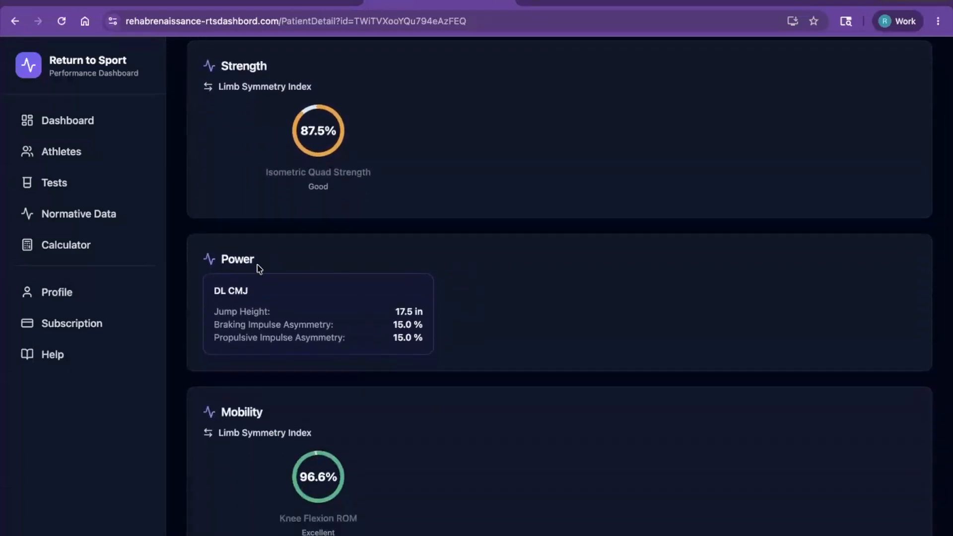
scroll(320, 326, down, 5)
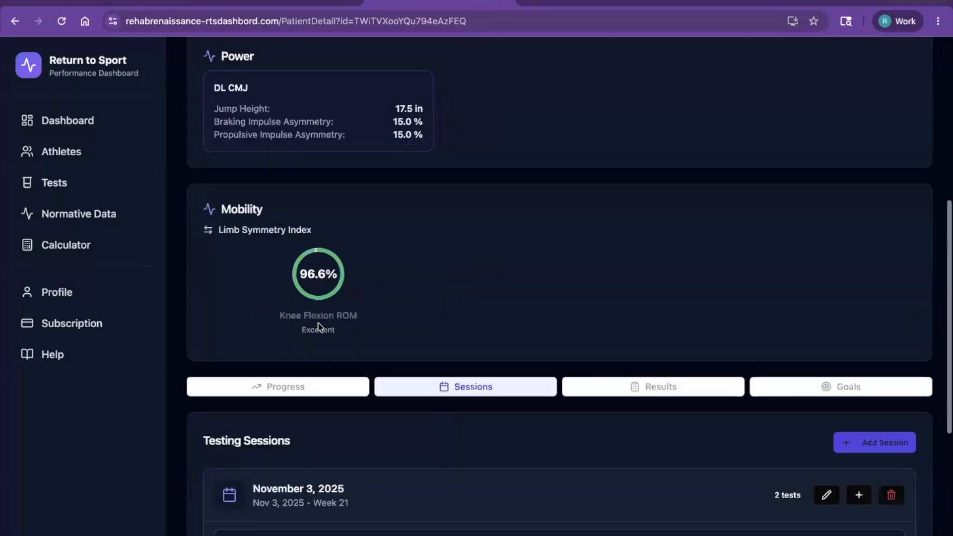
click(314, 322)
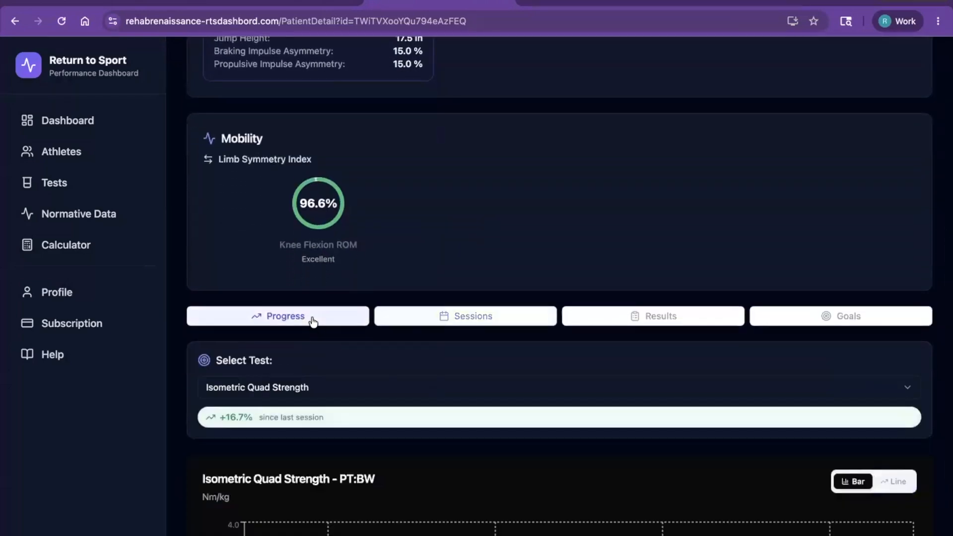
scroll(318, 322, down, 2)
scroll(426, 288, down, 3)
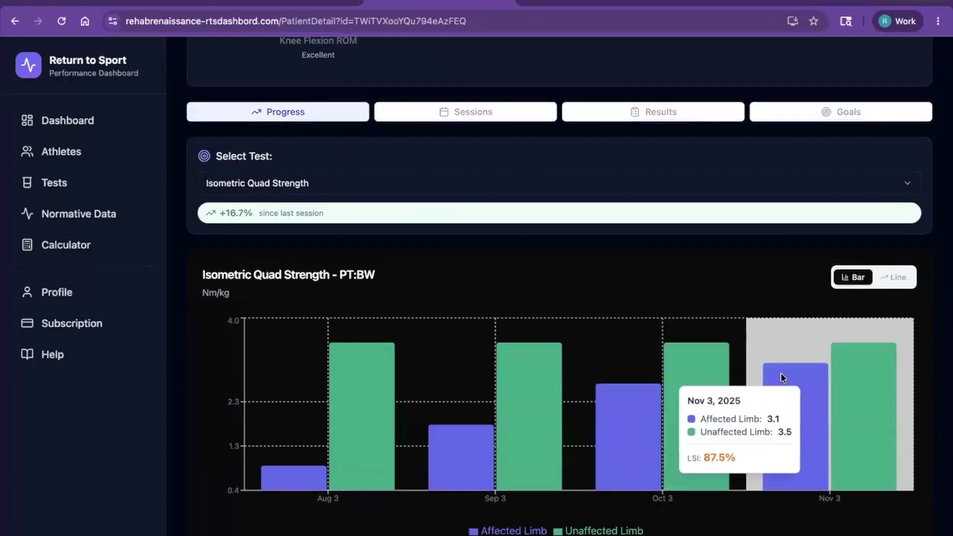
- Display the DL CMJ progress and compare the bar charts for jump height, braking and propulsive impulse asymmetry
click(480, 186)
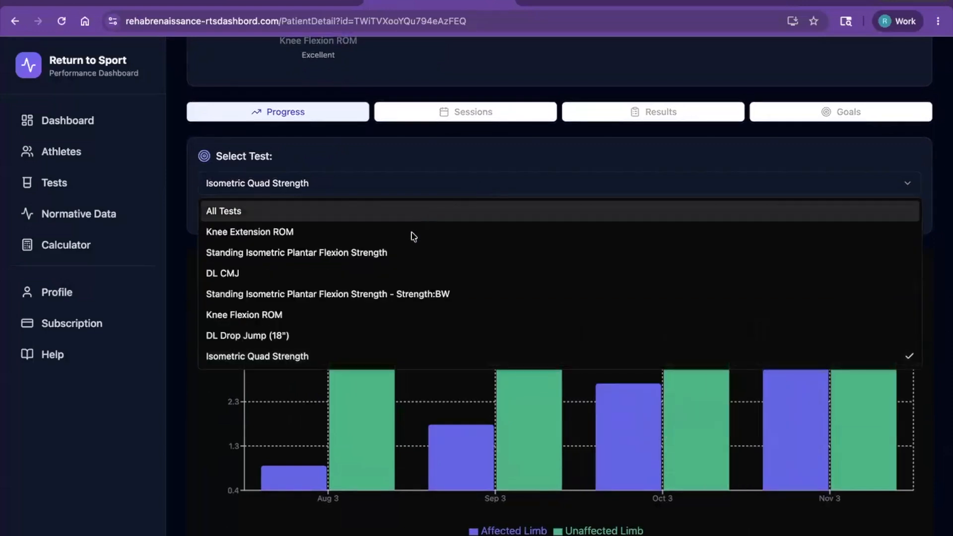
click(390, 273)
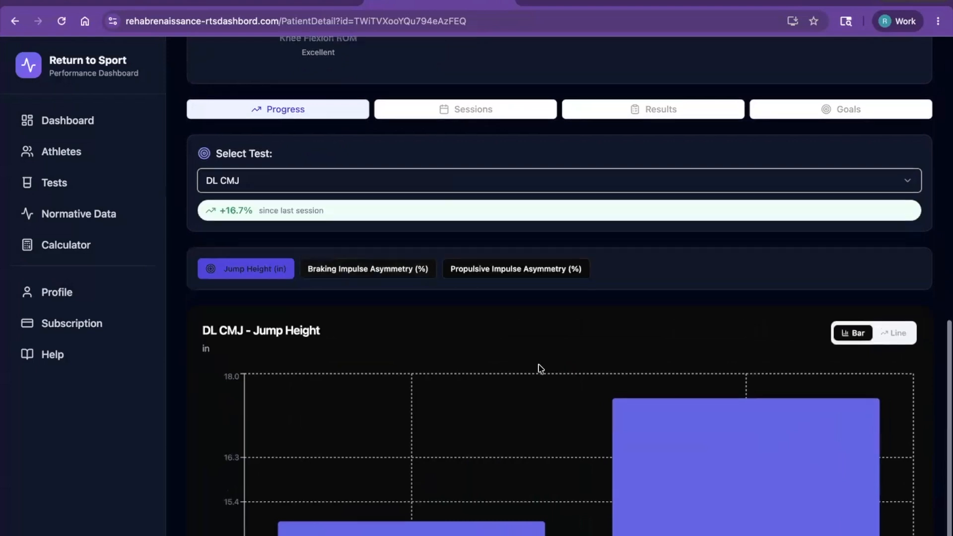
scroll(540, 369, down, 1)
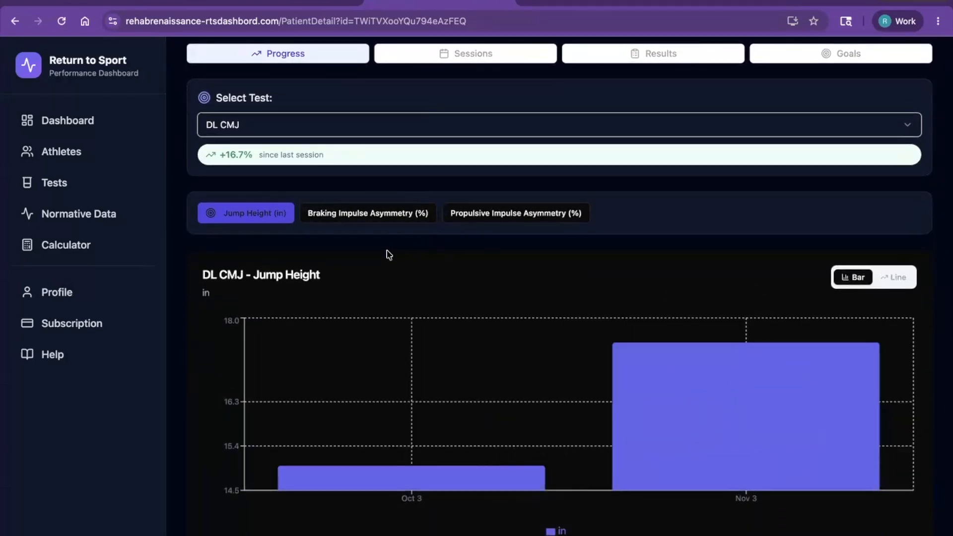
click(358, 214)
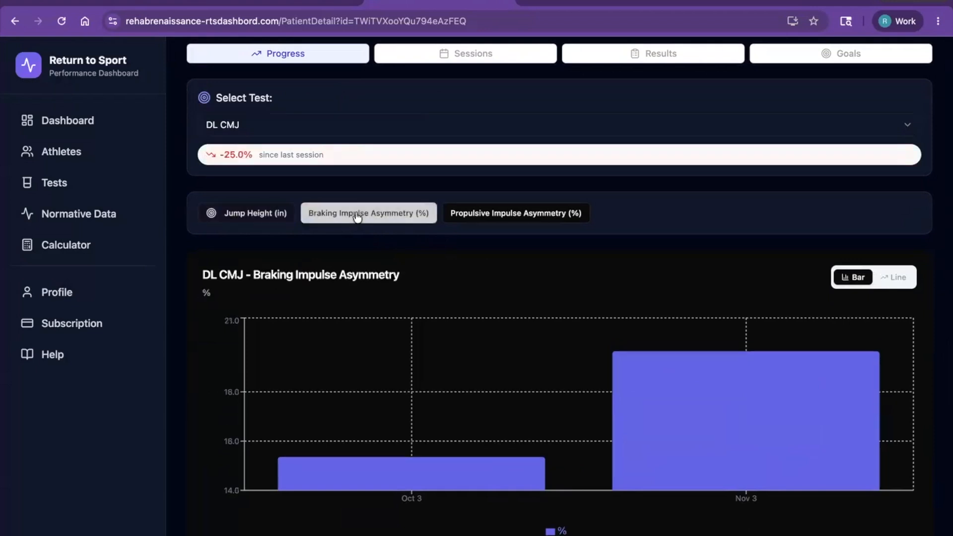
click(530, 214)
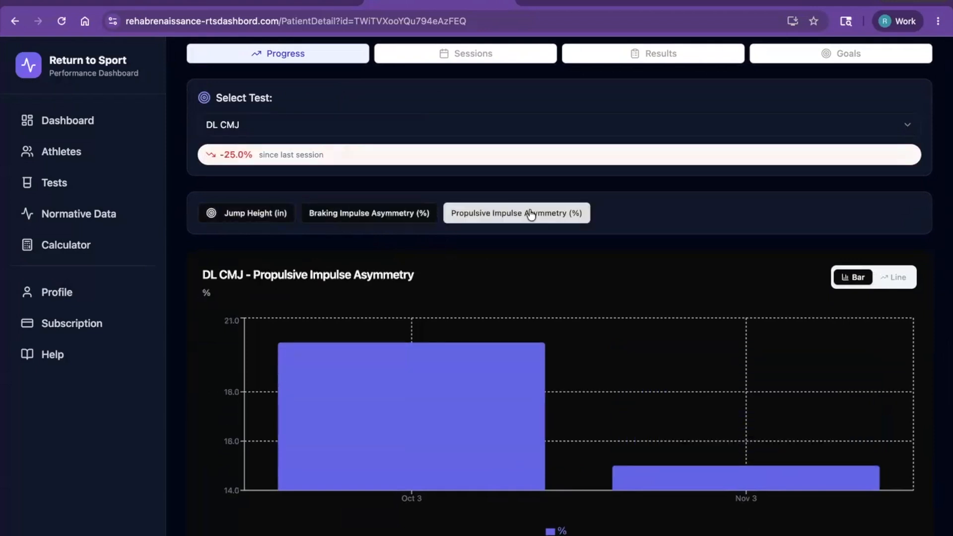
click(396, 219)
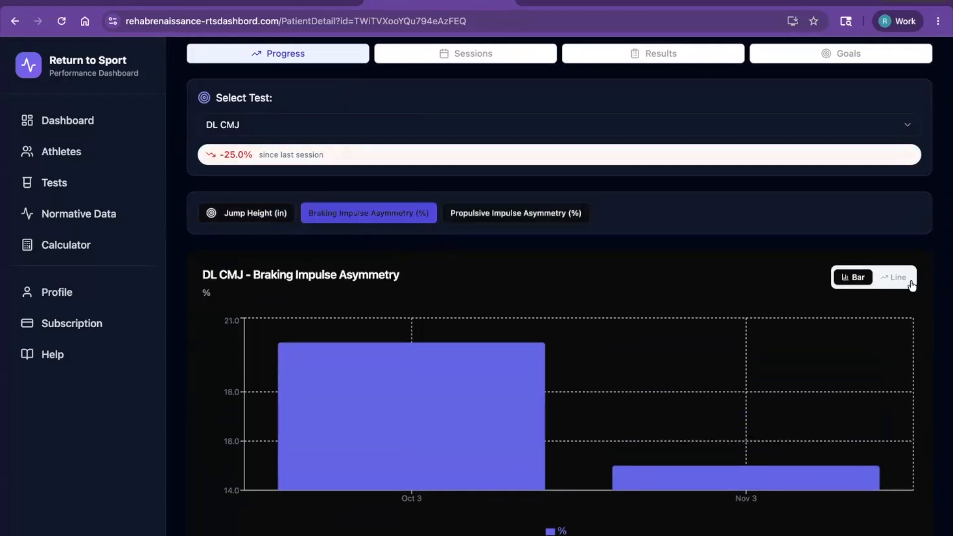
- Show the DL CMJ progress as a line chart and compare its three metrics, ending on jump height
click(896, 277)
click(528, 213)
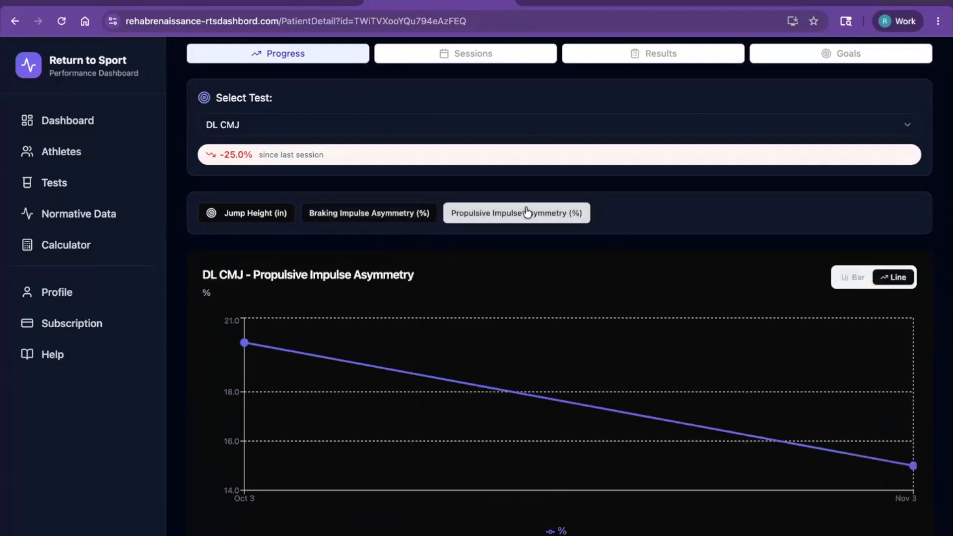
click(398, 224)
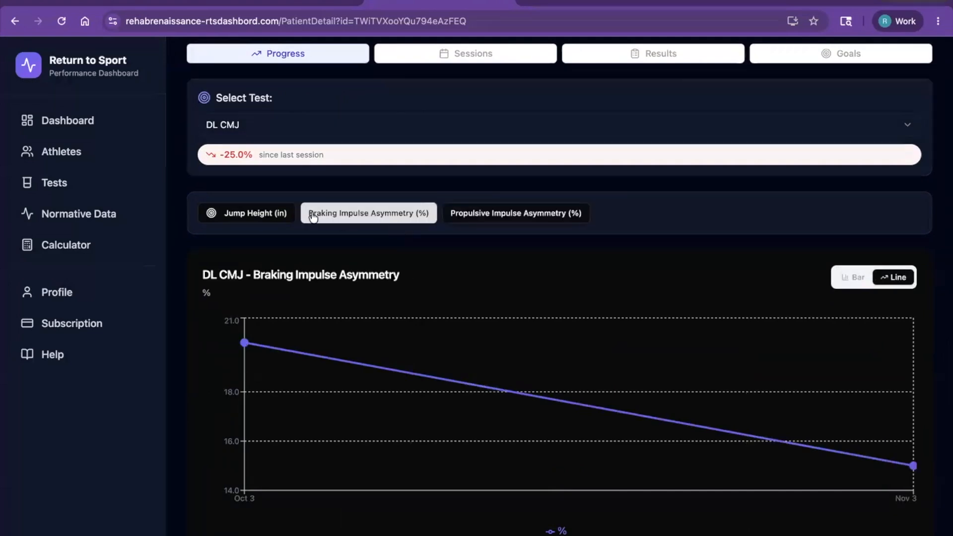
click(278, 213)
click(416, 223)
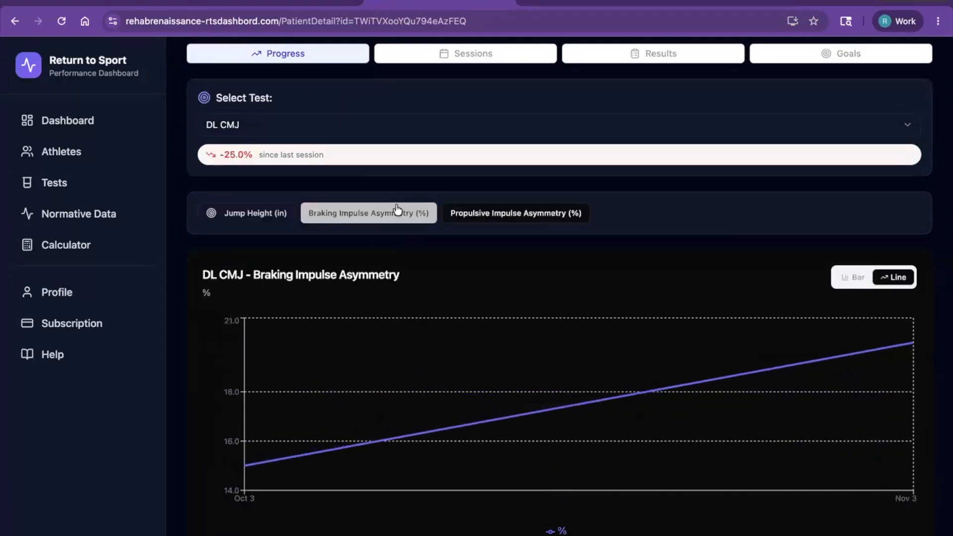
click(476, 213)
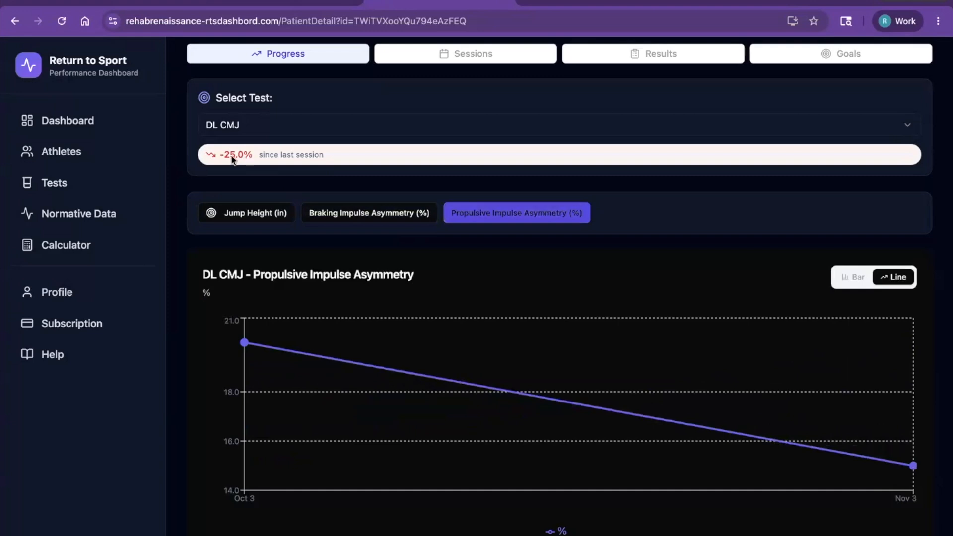
click(355, 221)
click(520, 222)
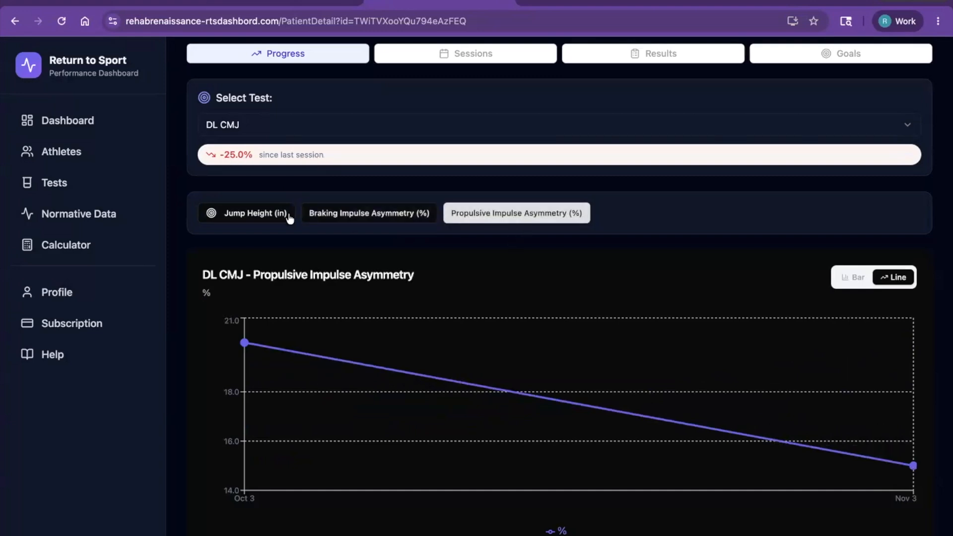
click(270, 213)
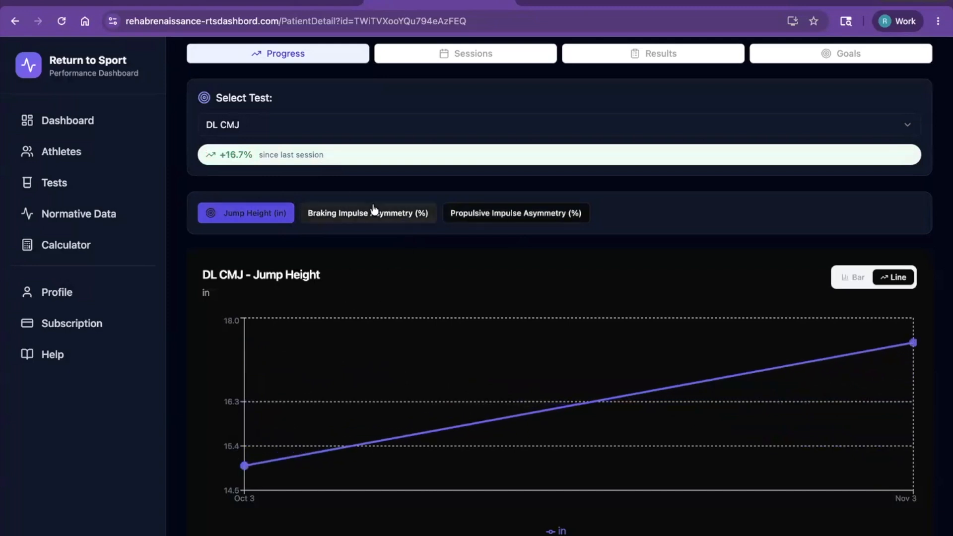
- Start a new performance goal for the athlete based on the Isometric Quad Strength test
scroll(341, 194, up, 5)
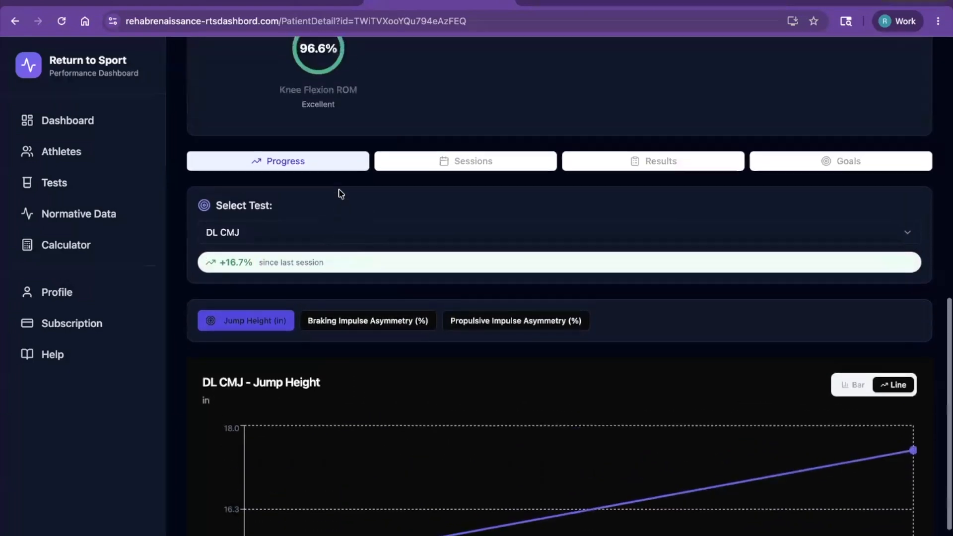
scroll(340, 194, up, 6)
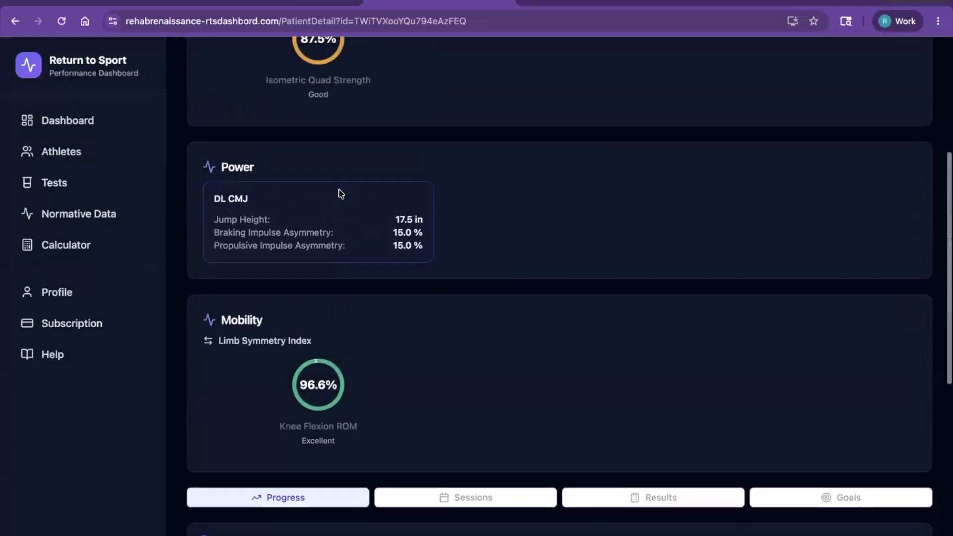
scroll(340, 193, down, 2)
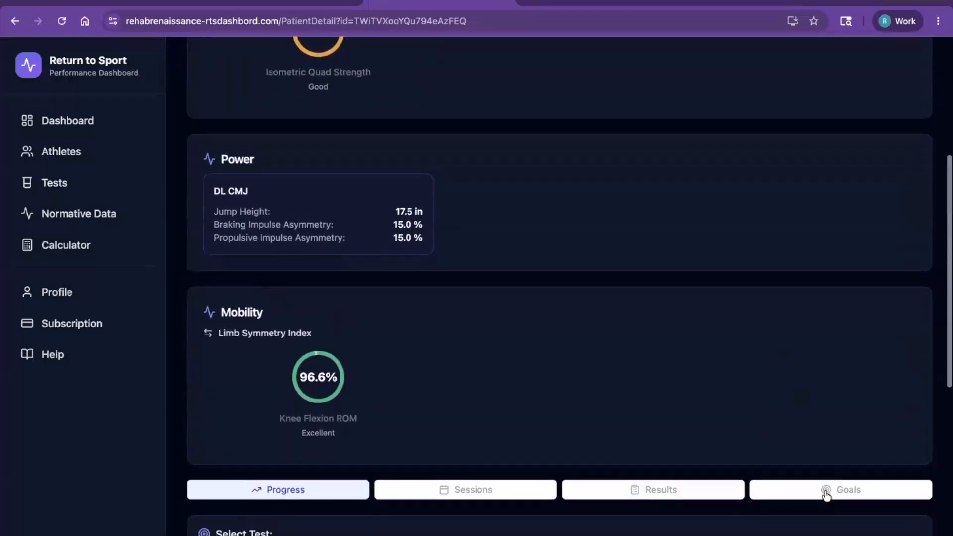
click(841, 499)
scroll(867, 492, down, 2)
click(881, 448)
click(499, 249)
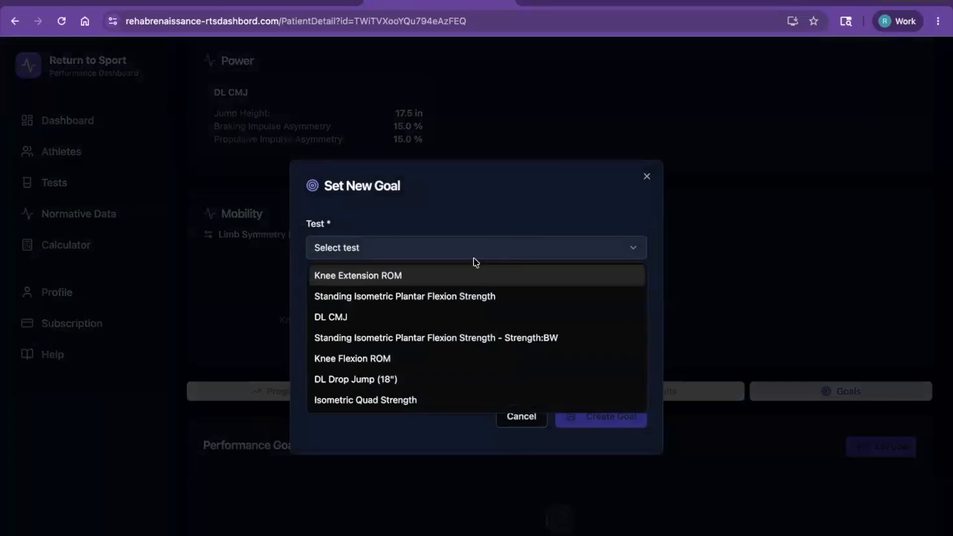
click(391, 401)
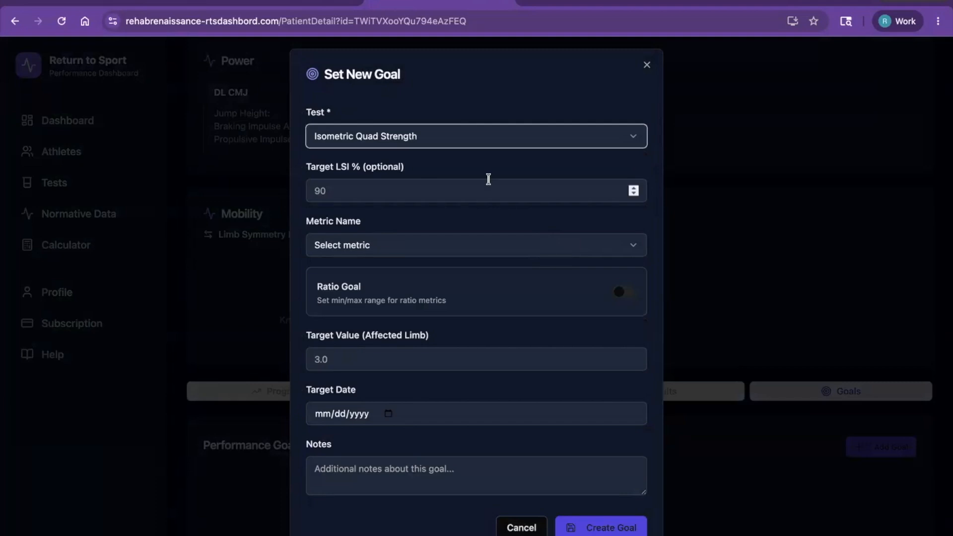
- Set a 90% target LSI and a PT:BW (Nm/kg) target value of 3.5 for the affected limb, and create the goal
click(479, 187)
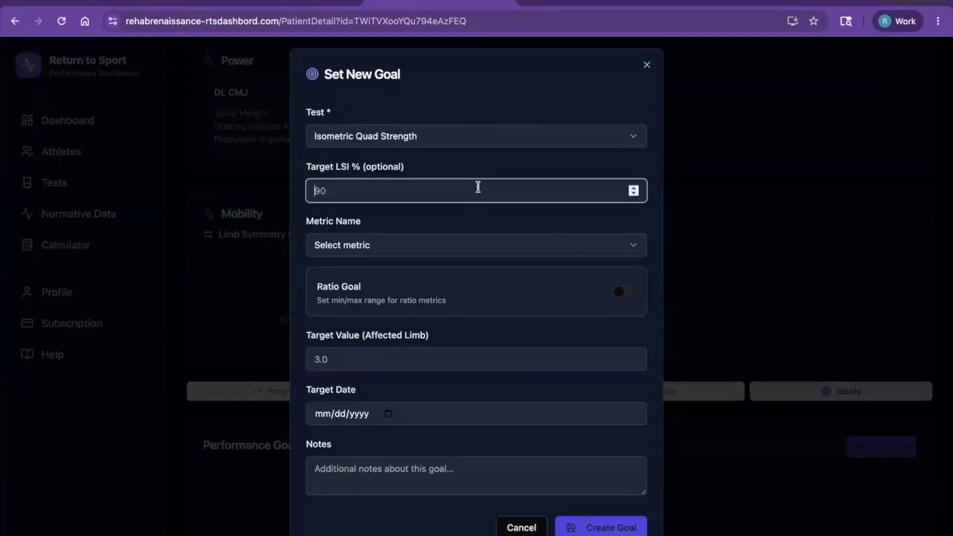
click(442, 253)
click(417, 282)
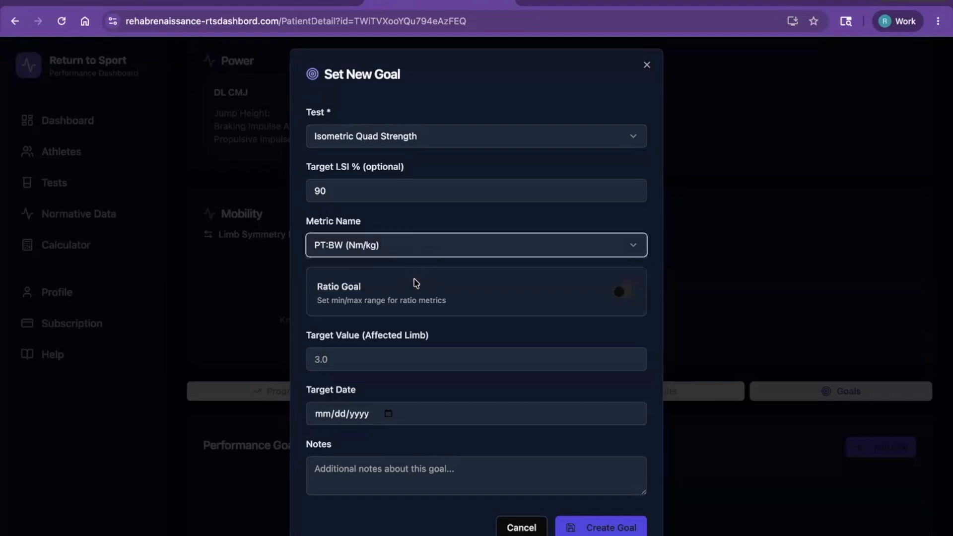
click(384, 361)
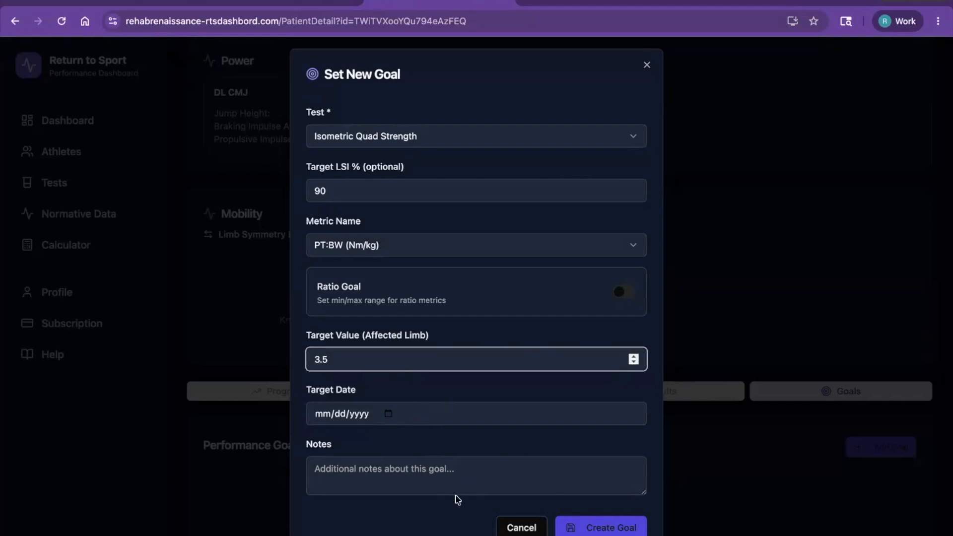
click(591, 529)
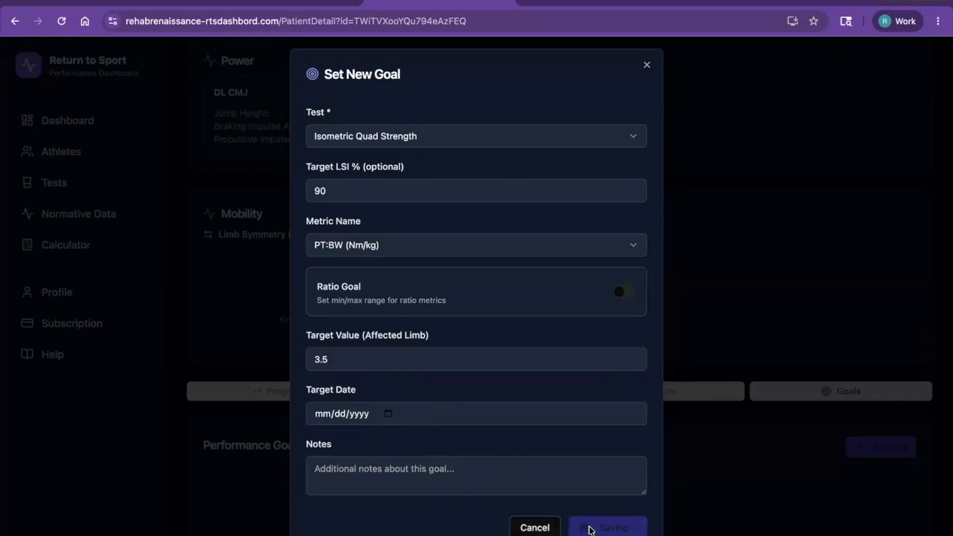
- Review the quad strength goal progress in the goals list and in the athlete's strength summary
scroll(566, 273, down, 2)
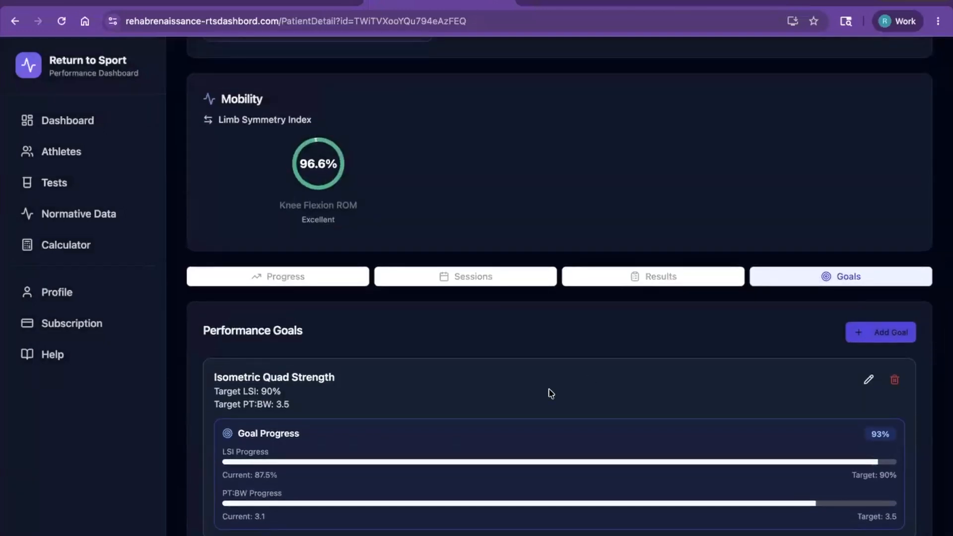
scroll(571, 385, up, 10)
scroll(551, 394, down, 2)
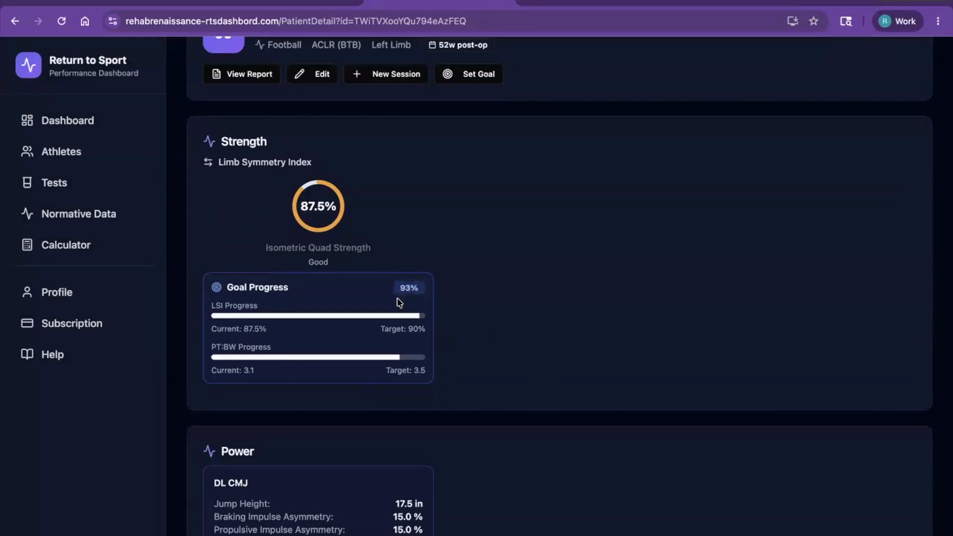
mouse_move(391, 332)
mouse_move(321, 339)
- Edit the Isometric Quad Strength performance goal, setting its target LSI to 95%, and update it
scroll(425, 380, down, 10)
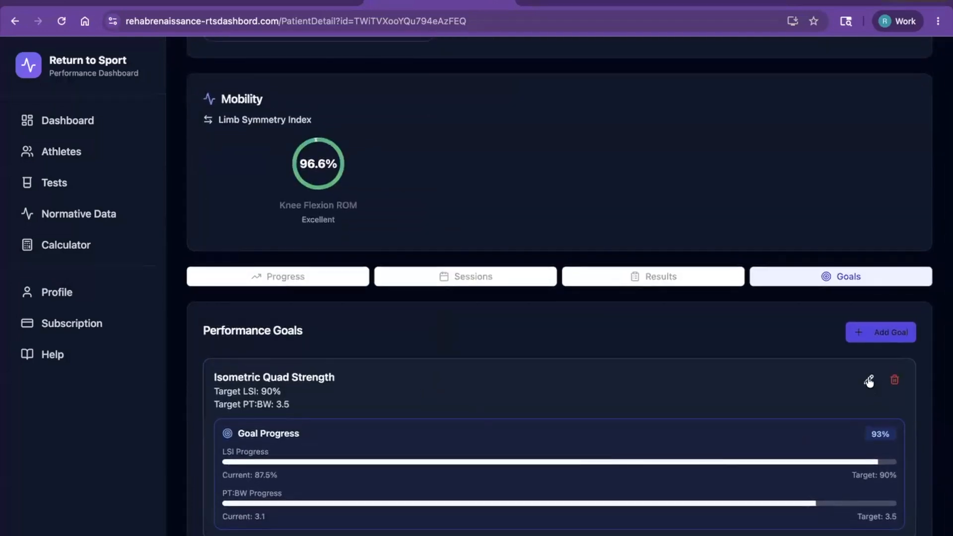
click(869, 380)
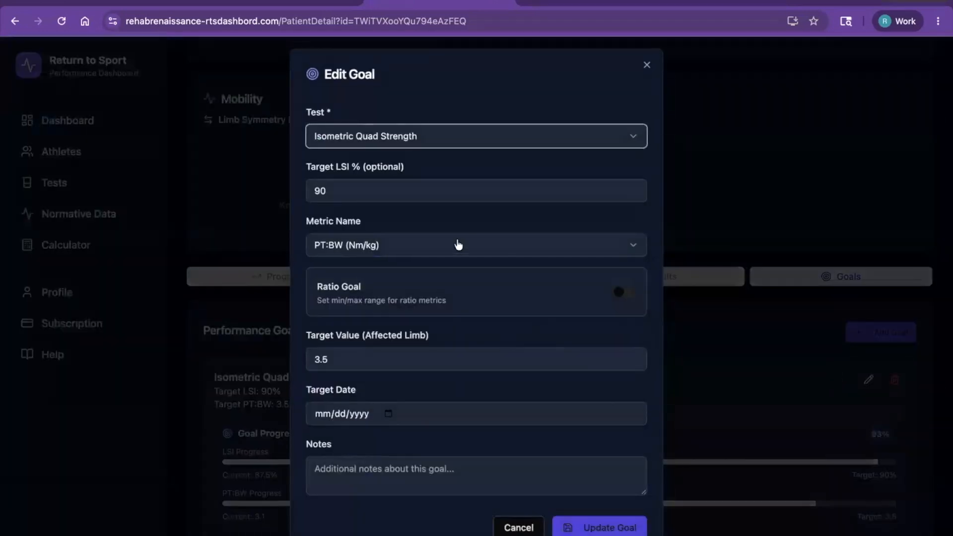
click(380, 191)
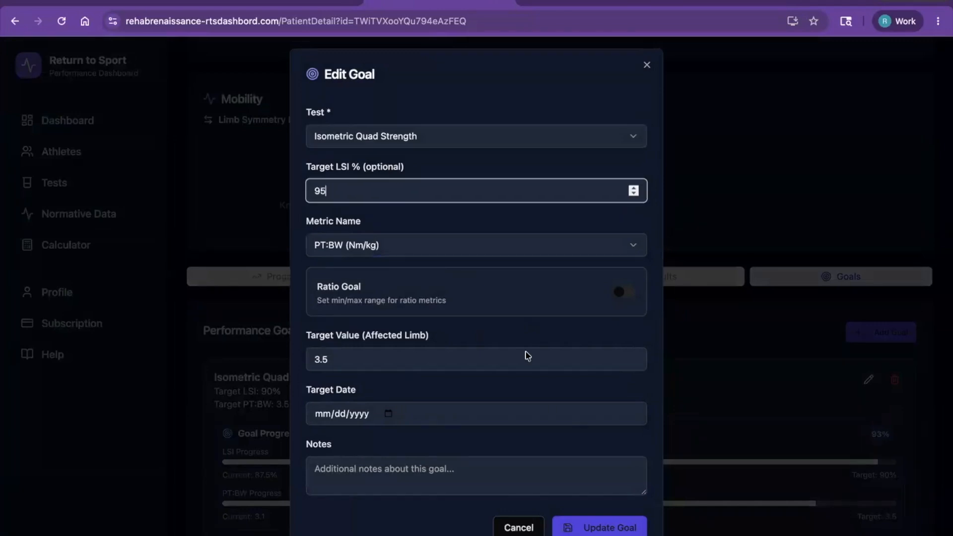
click(596, 530)
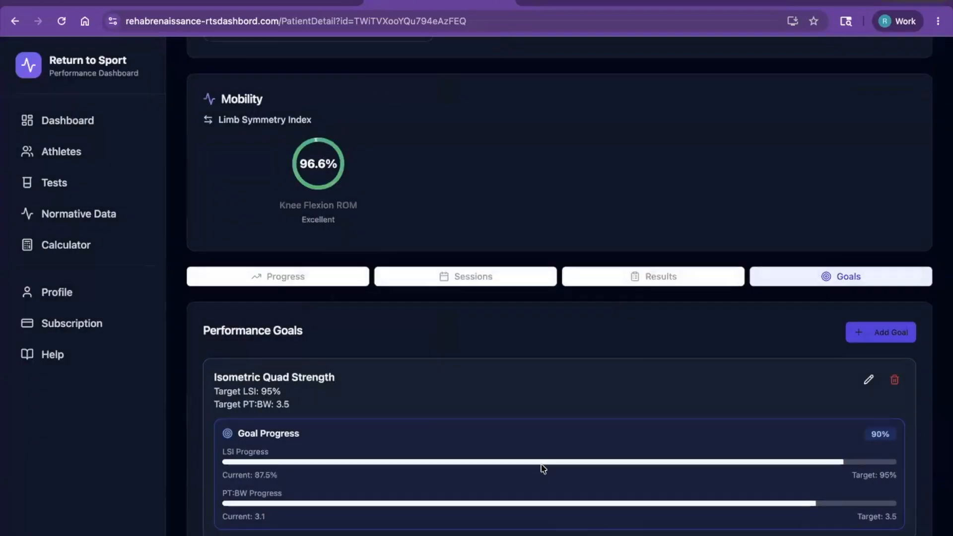
mouse_move(372, 291)
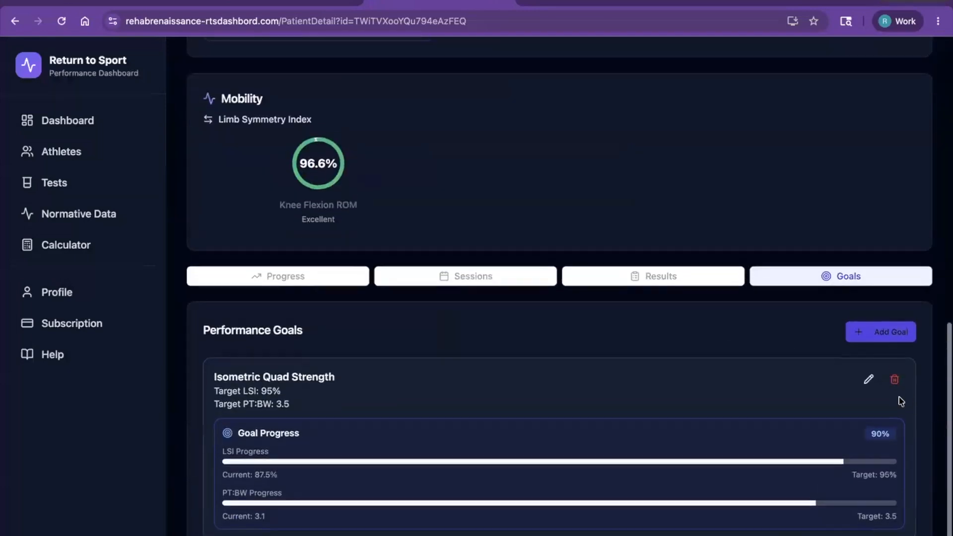
- Set the Isometric Quad Strength goal's target LSI back to 90% and update the goal
click(869, 380)
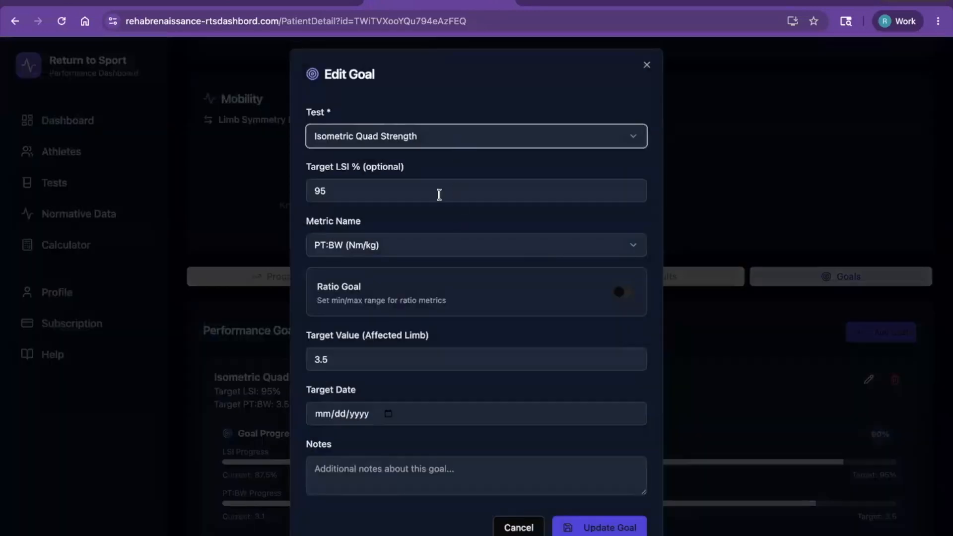
click(420, 192)
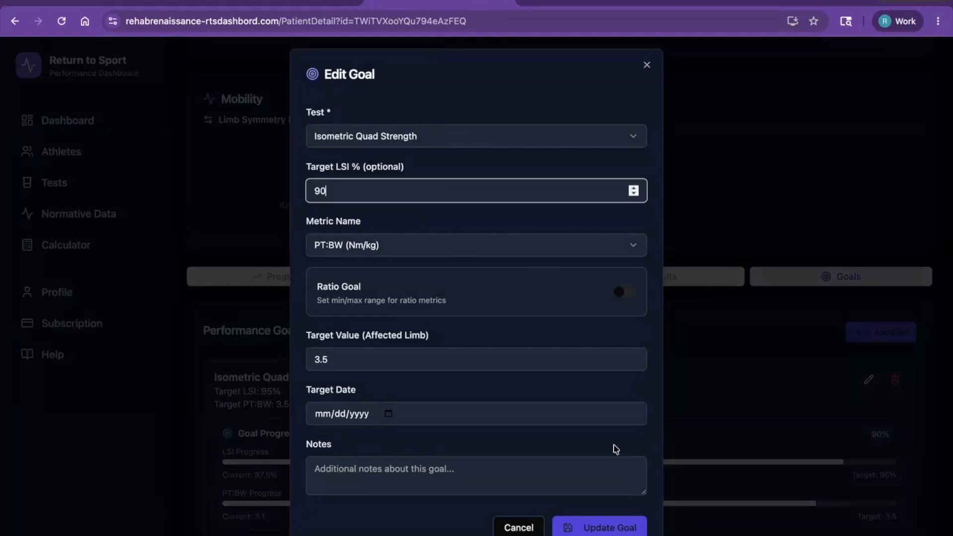
click(607, 527)
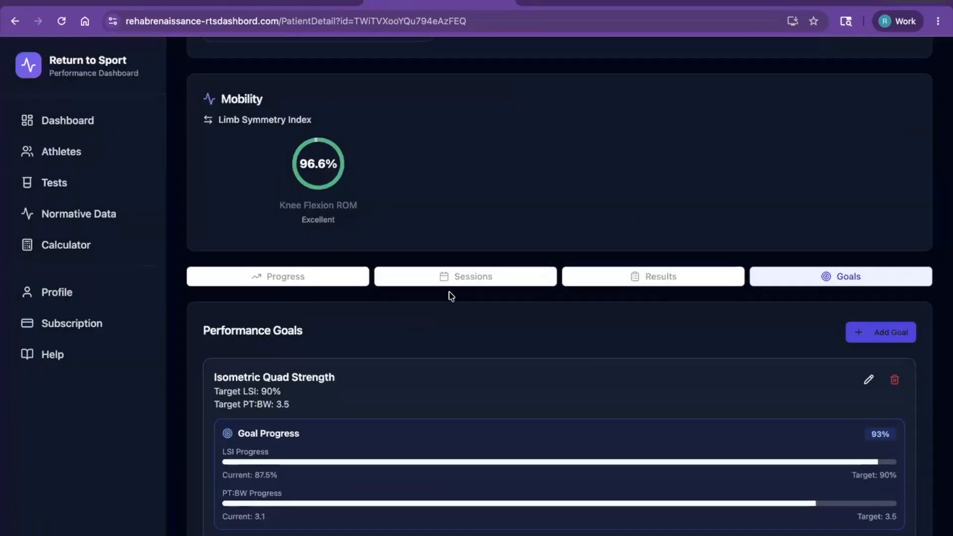
- Create a new testing session dated 12/03/2025 for the athlete
click(464, 284)
scroll(498, 390, down, 2)
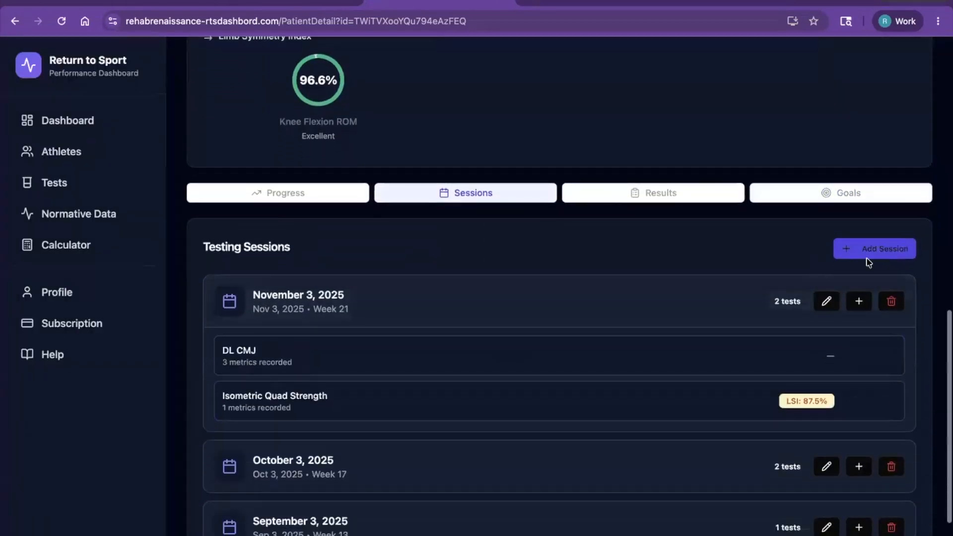
click(883, 246)
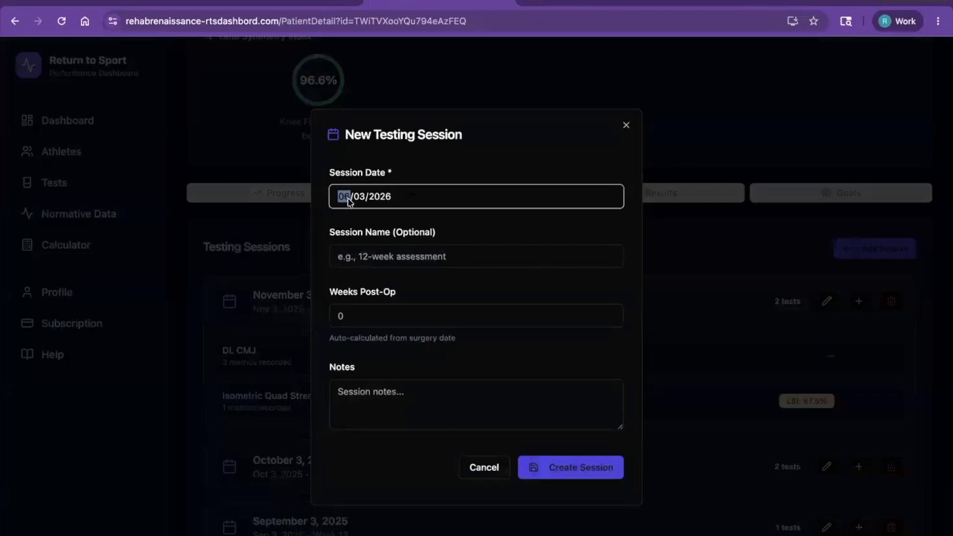
text(12/03/2025)
click(580, 467)
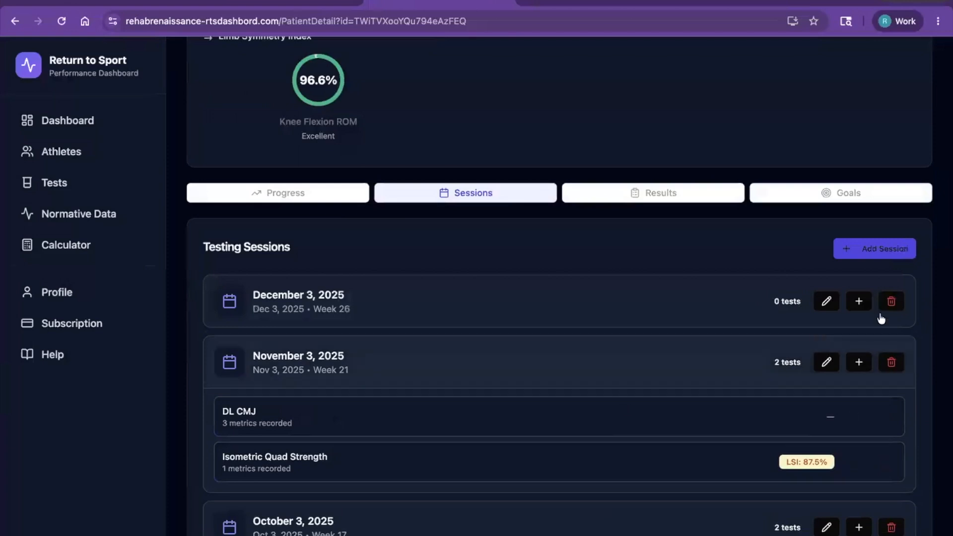
- Start an Isometric Quad Strength result in the December 3 session, with the test date 12/03/2025
click(858, 302)
click(408, 276)
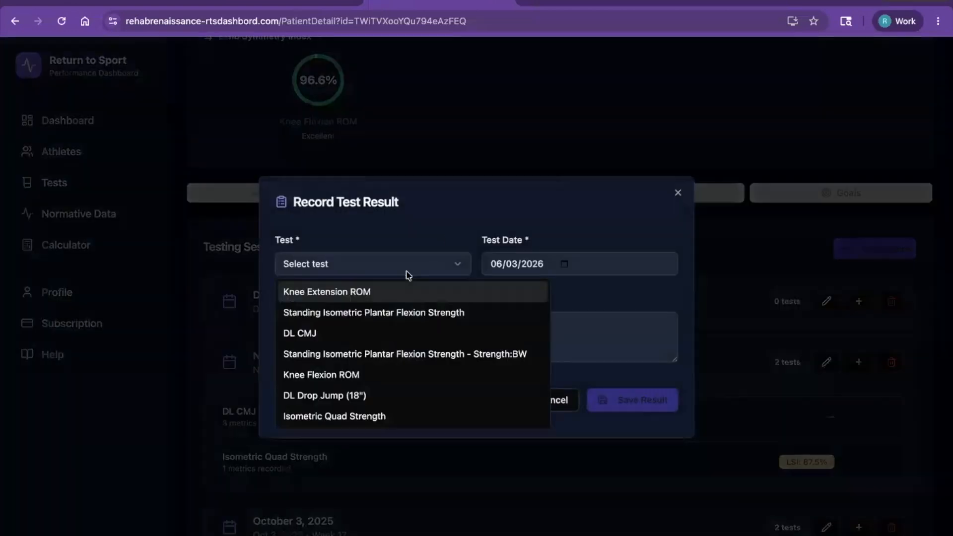
click(377, 419)
click(496, 158)
text(12)
key(Tab)
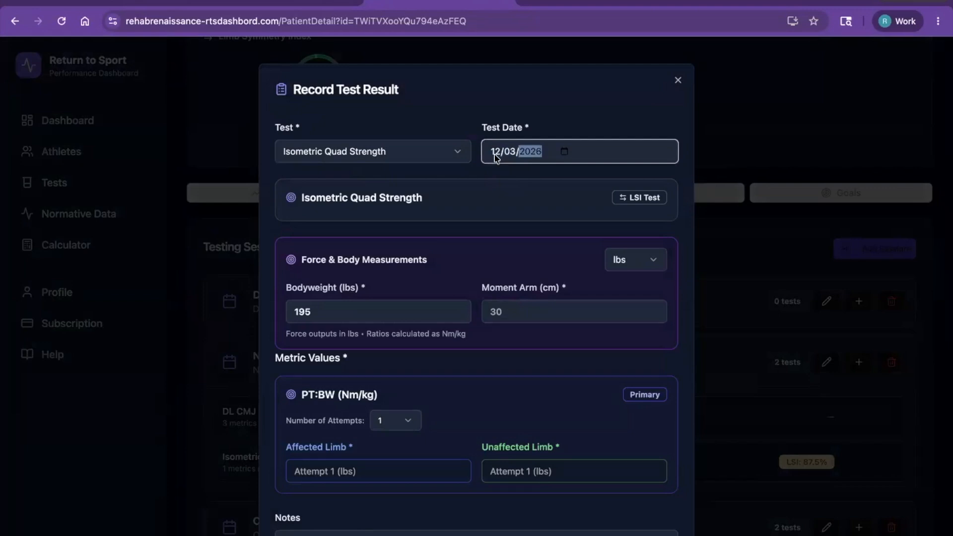
- Set the moment arm to 35 cm and enter 200 lbs for the unaffected limb and 195 lbs for the affected limb
click(548, 311)
text(35)
click(579, 475)
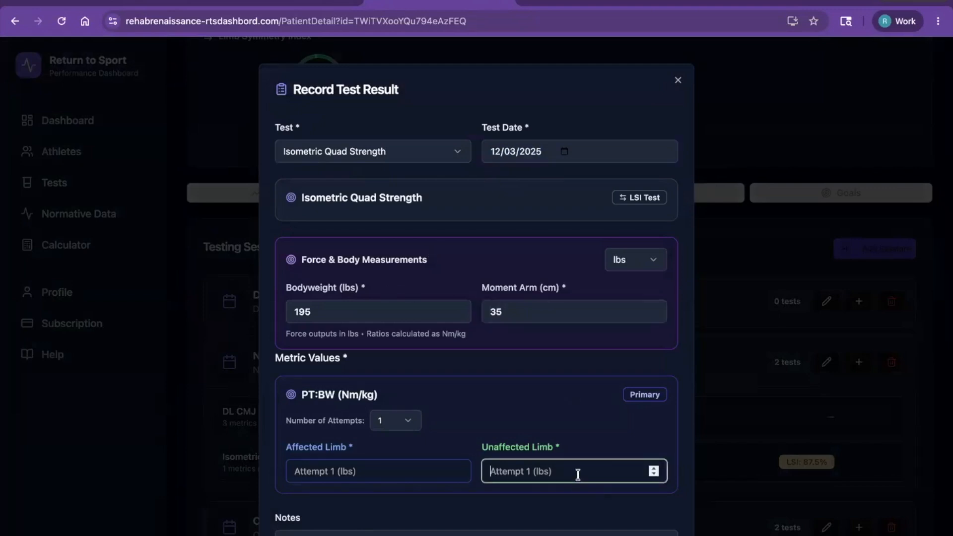
text(200)
click(345, 471)
text(195)
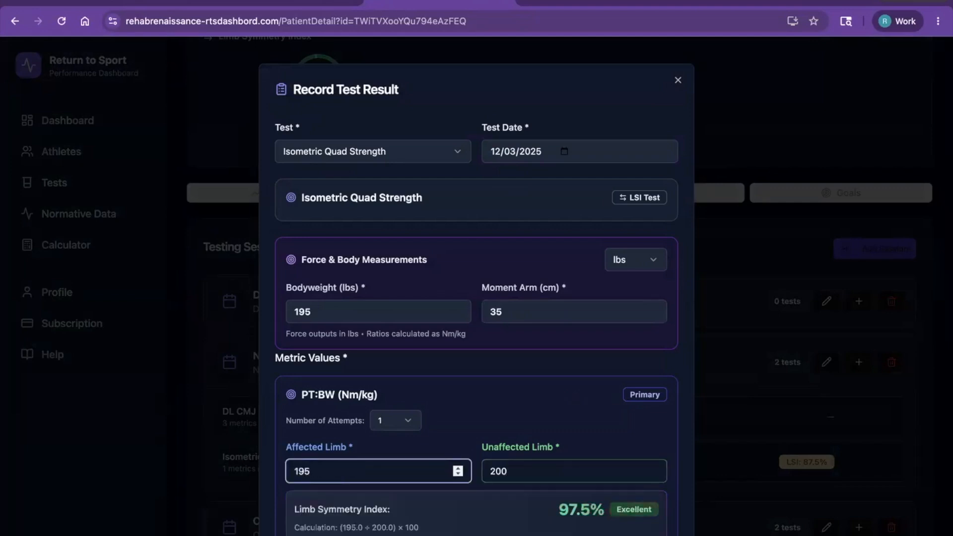
- Change the affected limb value to 200 lbs and save the quad strength result
scroll(456, 427, down, 2)
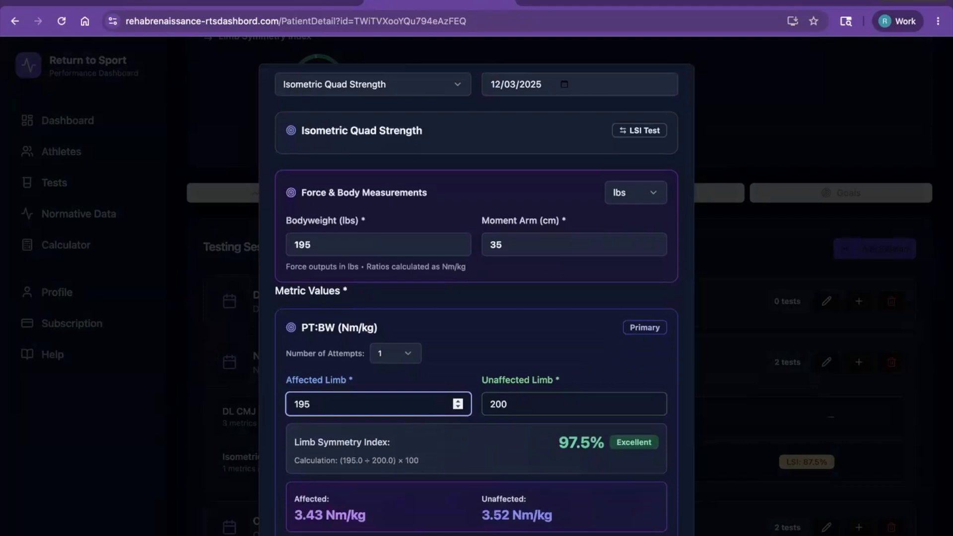
key(BackSpace)
key(BackSpace)
key(BackSpace)
text(200)
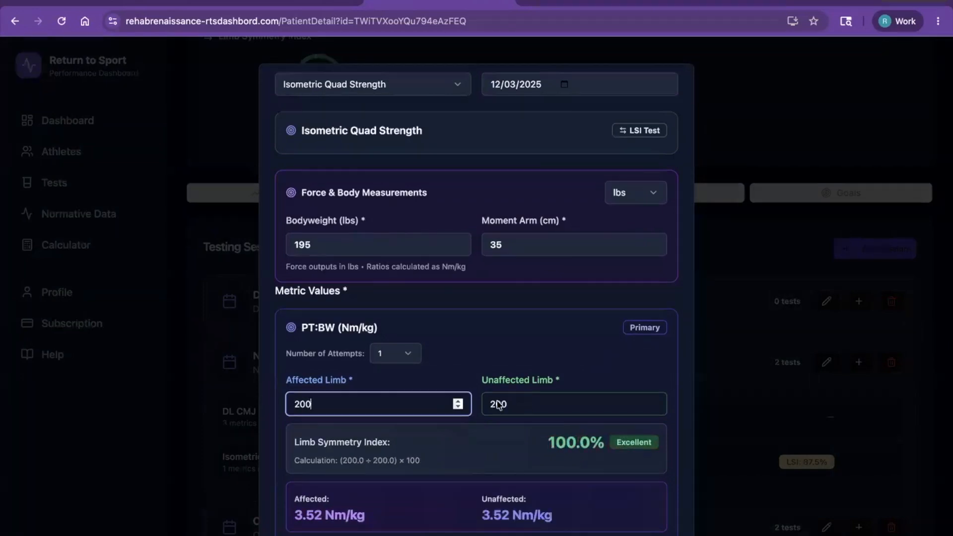
click(566, 330)
scroll(566, 330, down, 4)
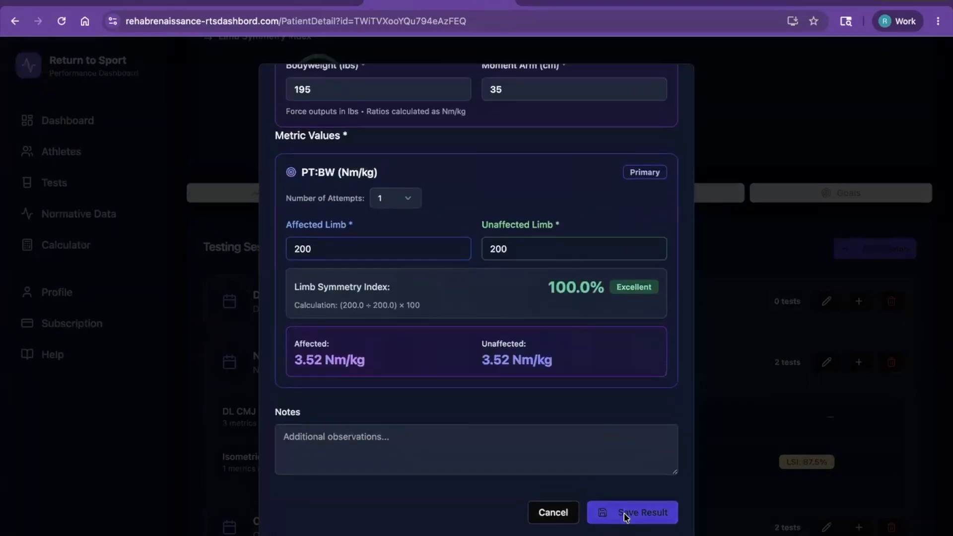
click(626, 517)
- Review the quad strength goal progress in the athlete's strength summary and in the performance goals list
scroll(516, 413, up, 5)
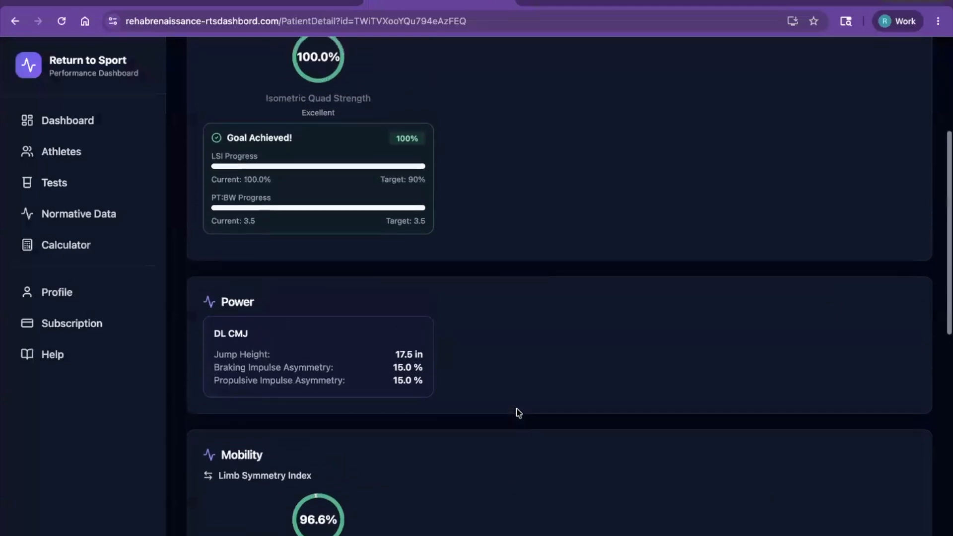
scroll(517, 414, up, 2)
mouse_move(315, 265)
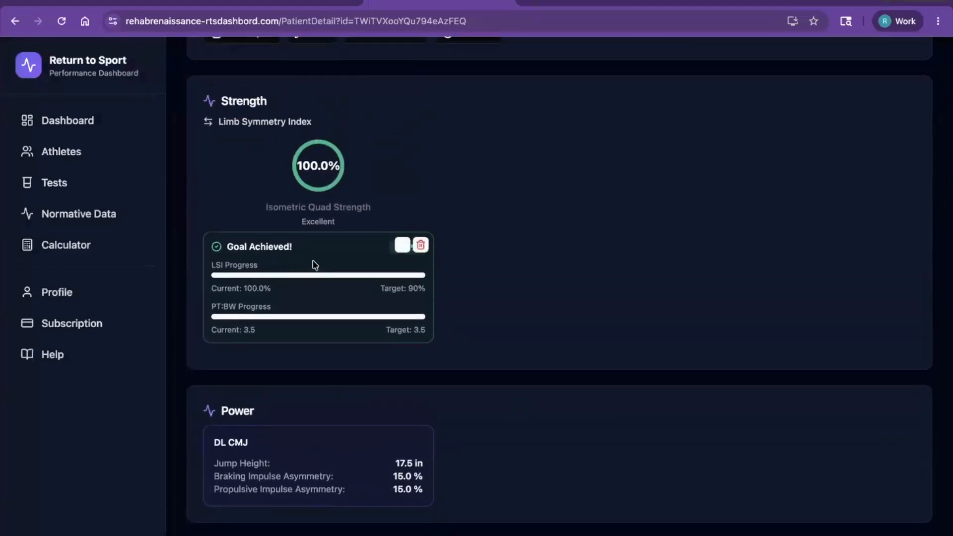
scroll(314, 266, down, 12)
scroll(635, 272, up, 5)
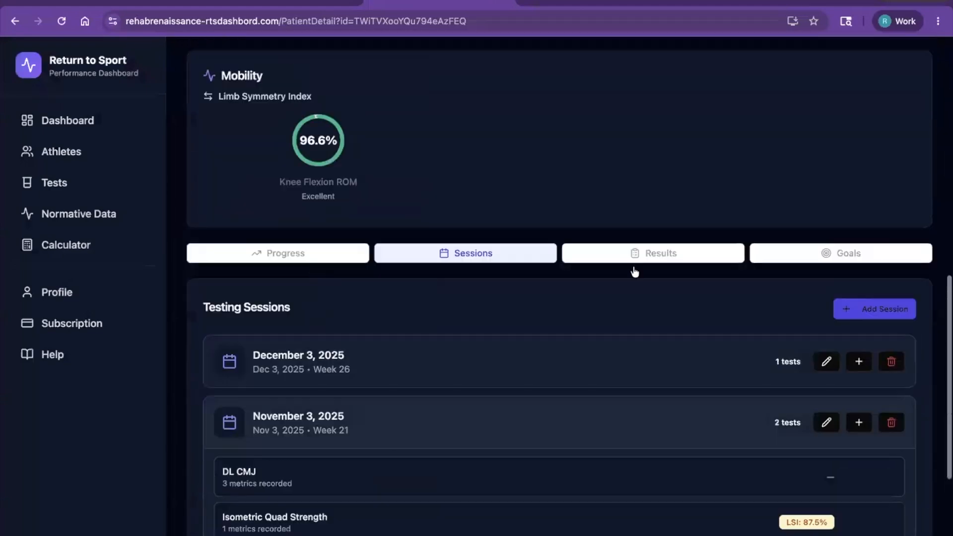
click(819, 273)
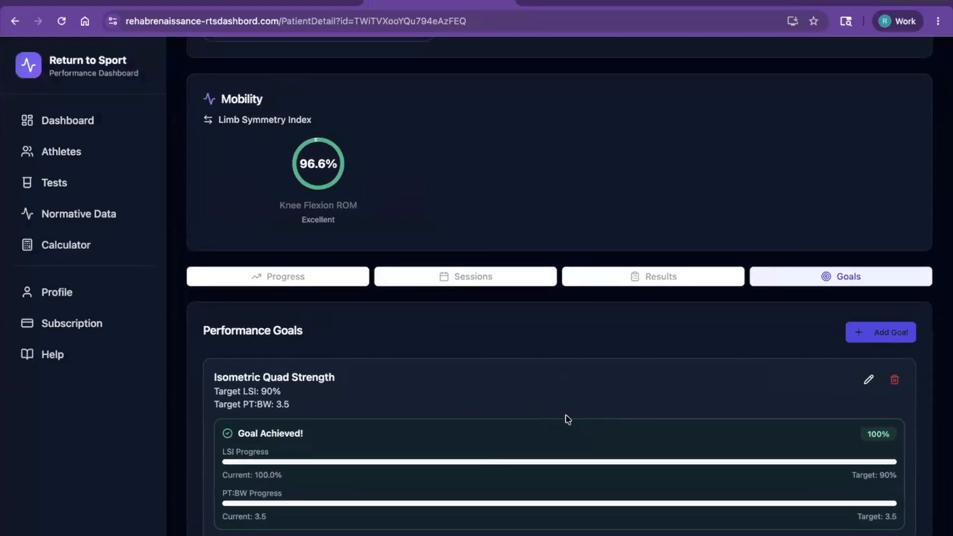
- Browse the list of all test results and expand the November and October entries to examine their recorded metrics
click(631, 282)
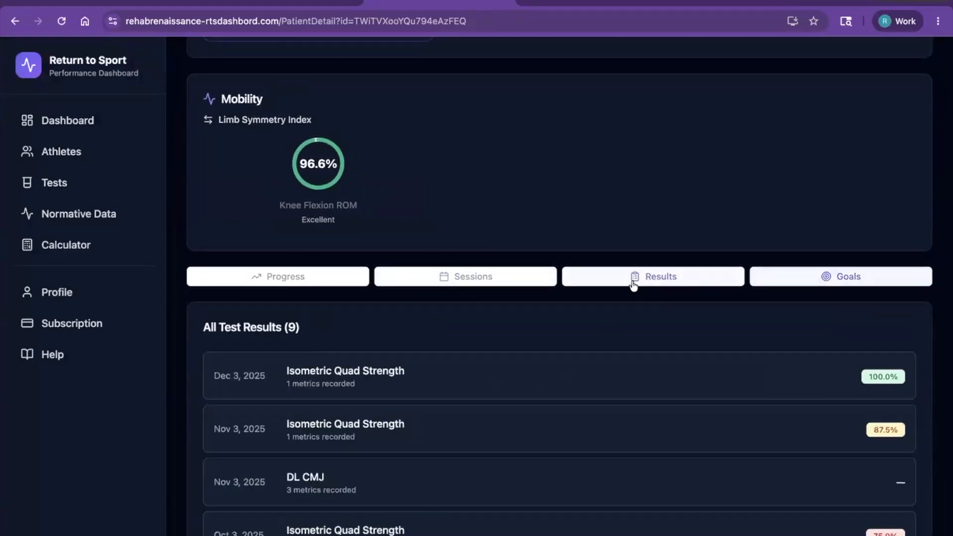
click(610, 384)
click(611, 384)
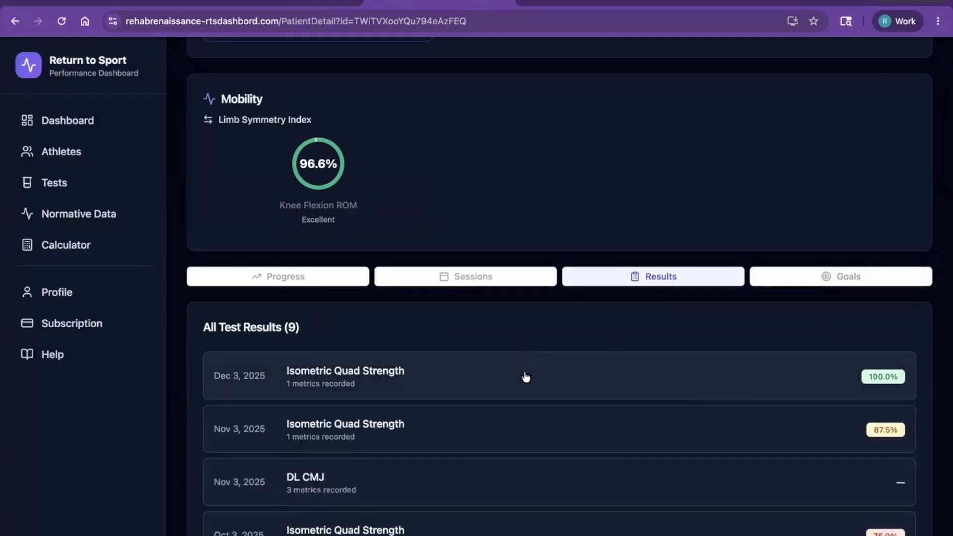
scroll(523, 377, down, 1)
click(511, 401)
scroll(494, 447, down, 3)
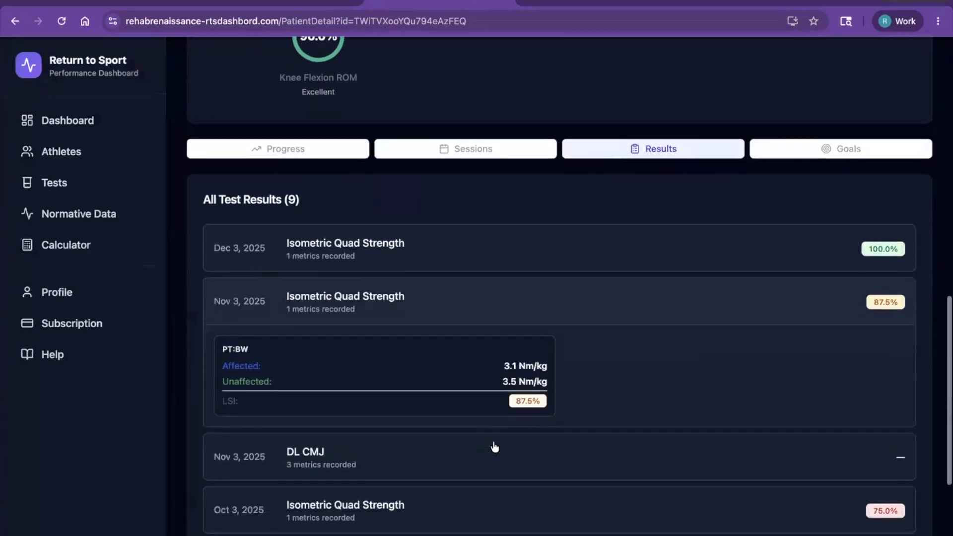
click(494, 446)
scroll(495, 446, down, 1)
click(481, 478)
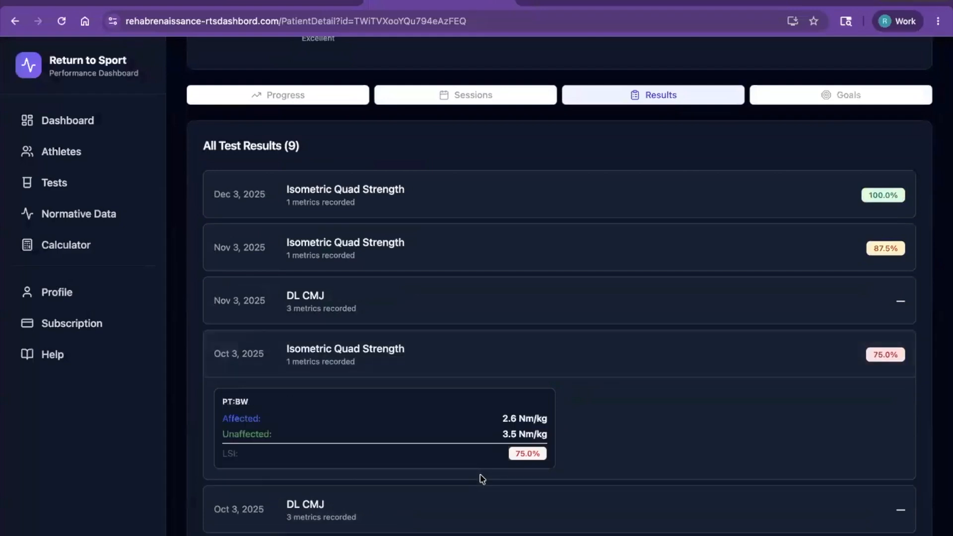
scroll(482, 476, down, 2)
click(482, 451)
scroll(481, 451, up, 4)
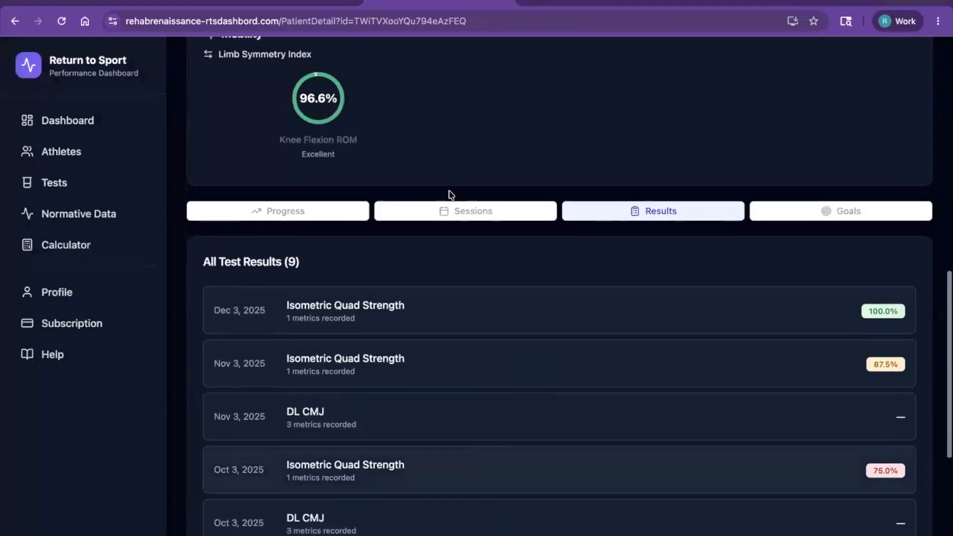
- Open the November 3 session's DL CMJ result for editing, examine its metric values, and close it without changes
click(454, 216)
scroll(530, 315, down, 1)
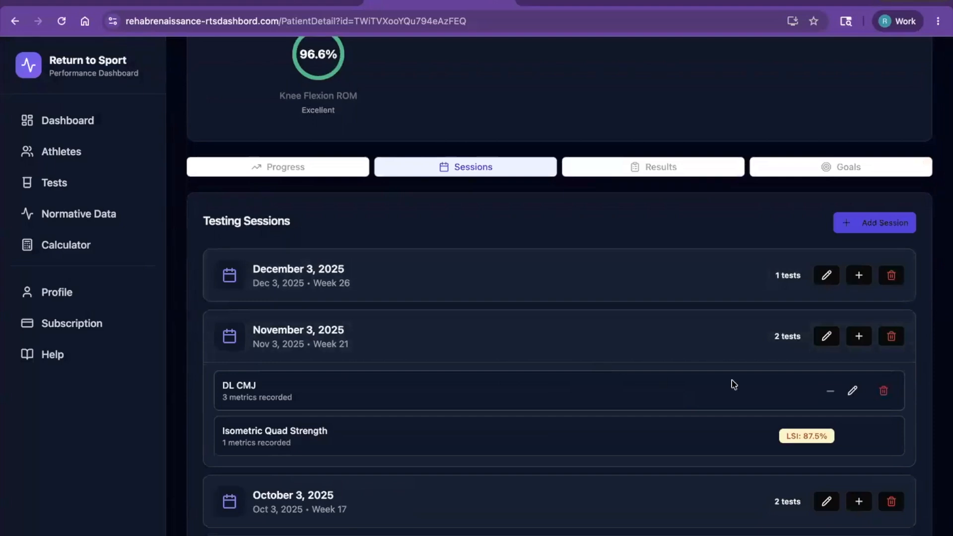
click(853, 391)
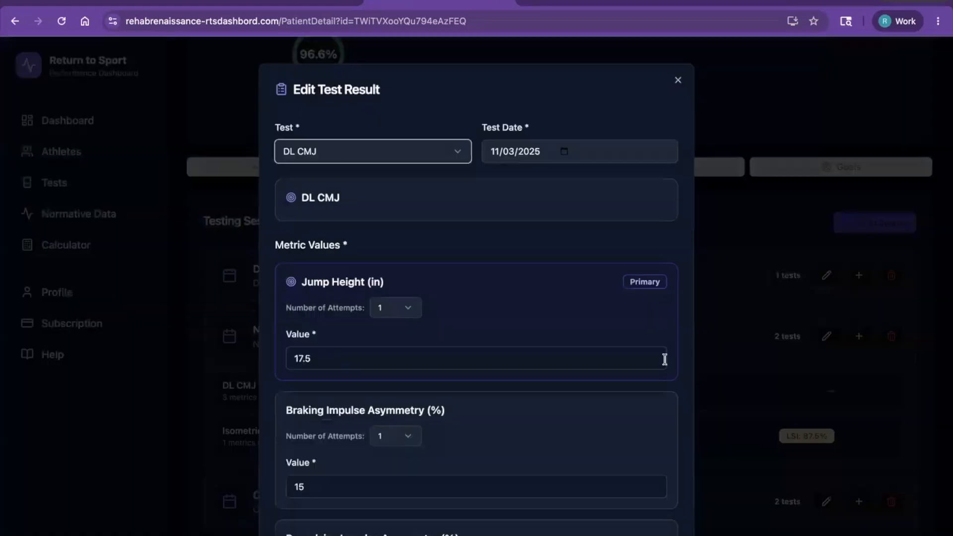
scroll(490, 298, down, 3)
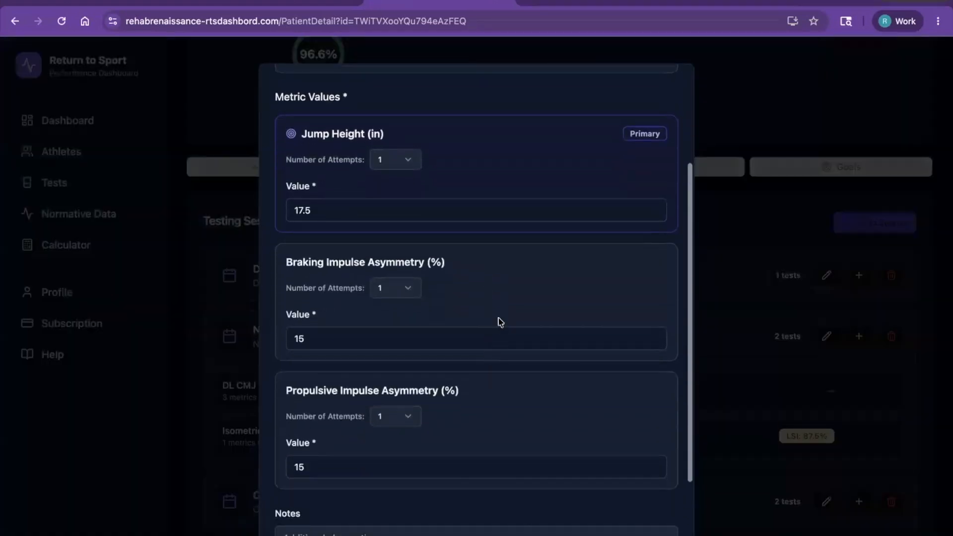
scroll(498, 321, up, 3)
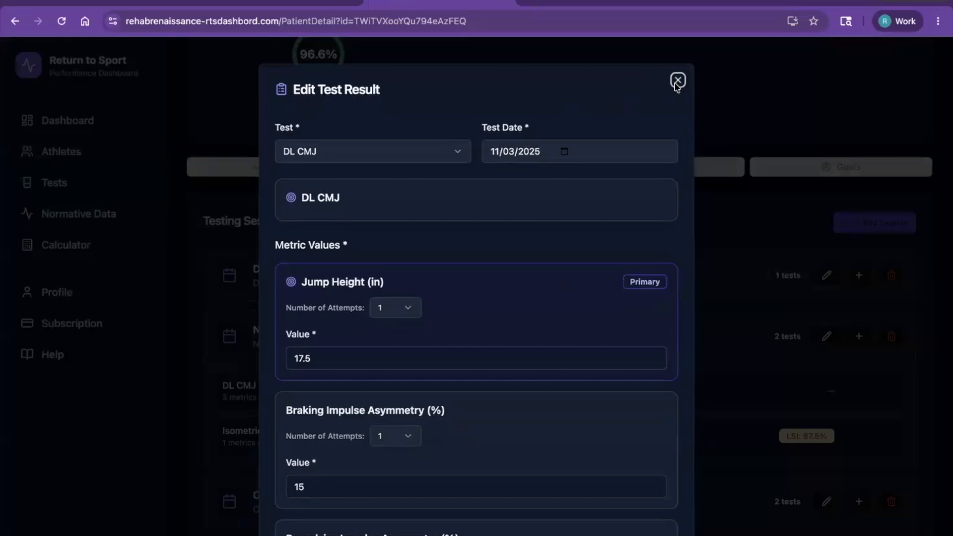
click(678, 85)
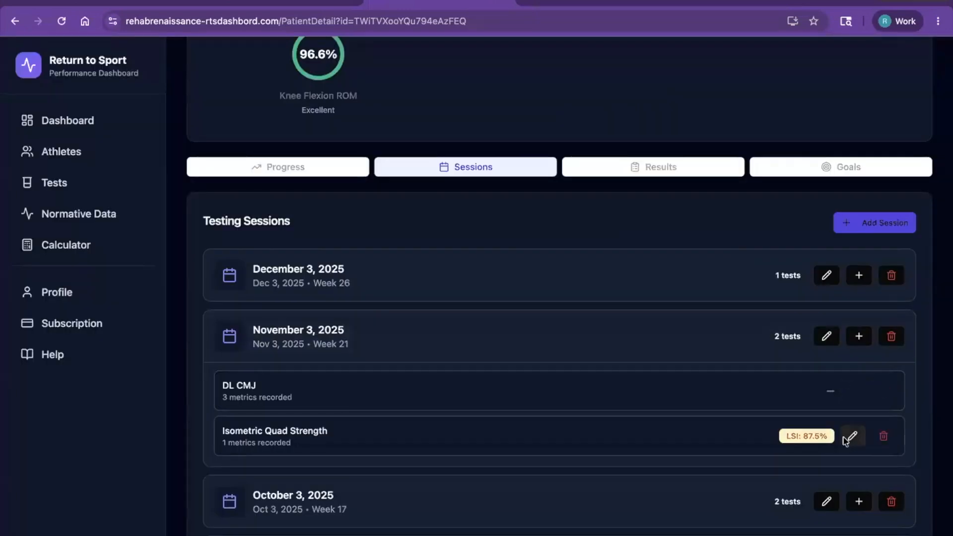
- Open the November 3 Isometric Quad Strength result for editing, examine its measurements, and cancel without changes
click(850, 437)
scroll(525, 398, down, 4)
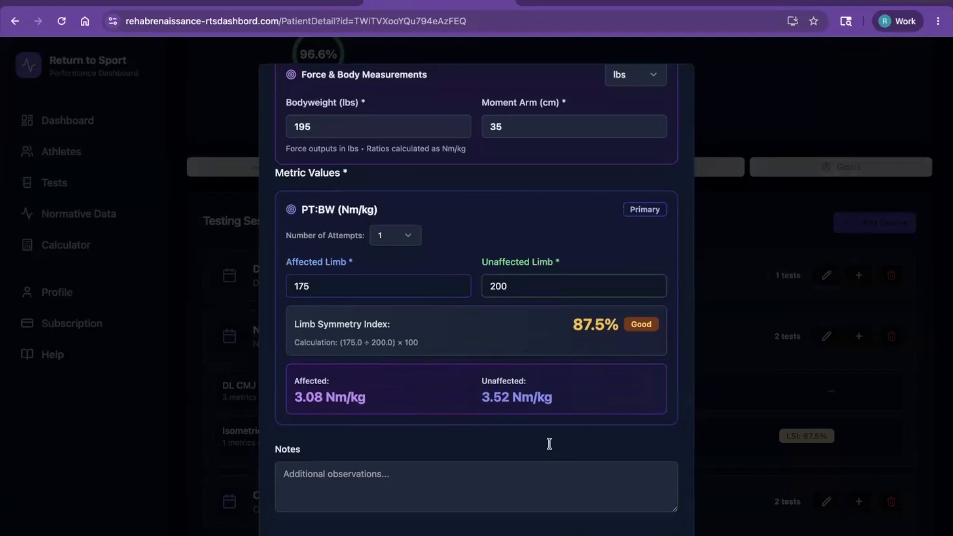
scroll(550, 443, down, 1)
click(551, 510)
- Leave the athlete's profile and return to the full list of athletes
scroll(589, 362, up, 1)
scroll(591, 355, up, 10)
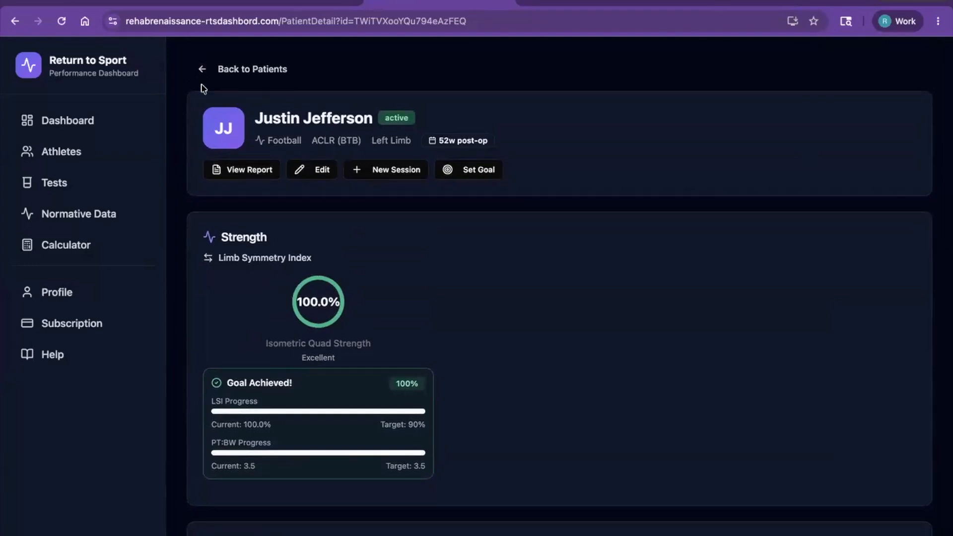
click(196, 68)
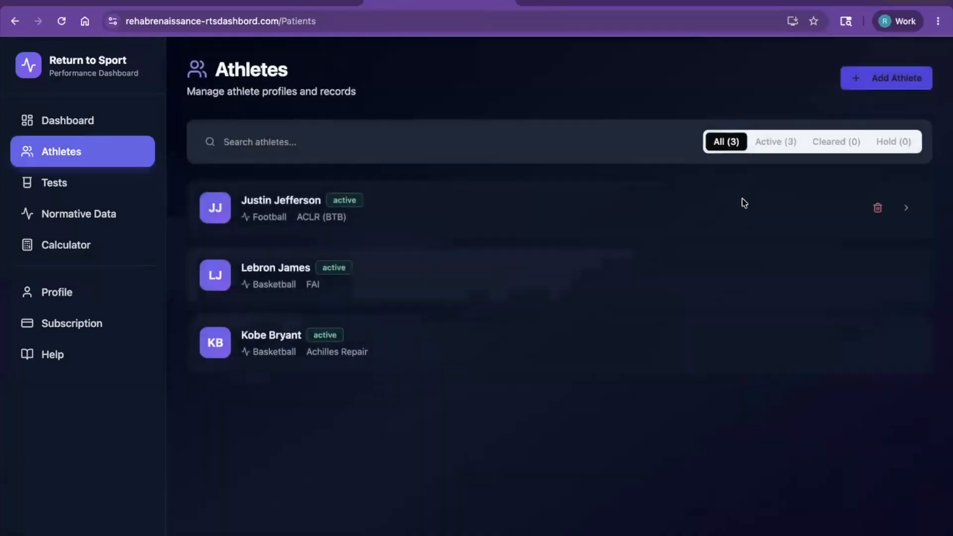
- Open the profile of the football athlete with ACLR (BTB) and preview the athlete's performance report
click(906, 208)
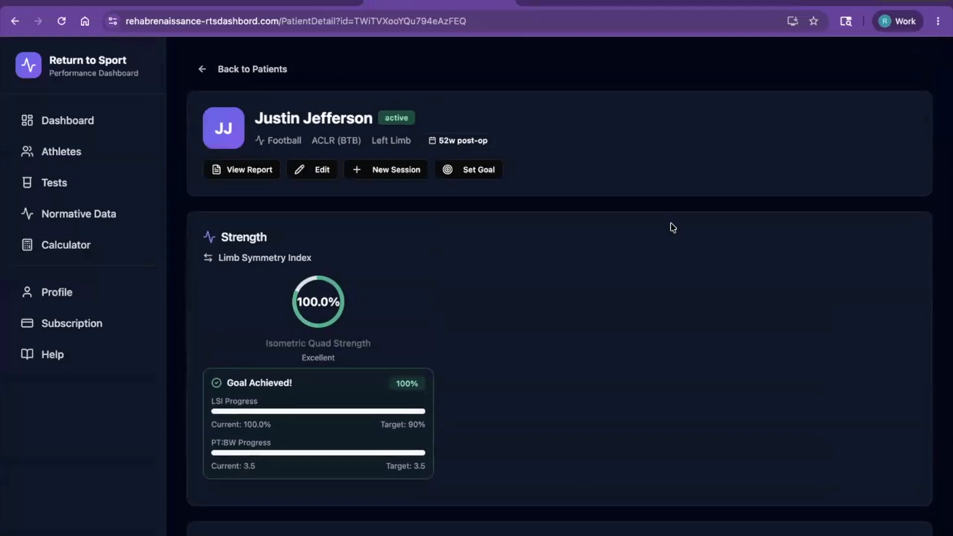
scroll(673, 228, down, 10)
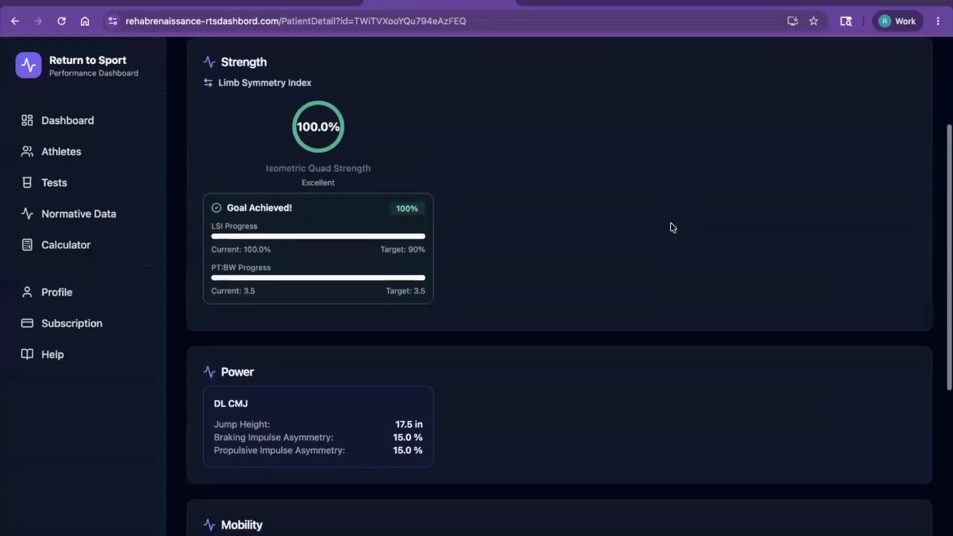
scroll(673, 227, up, 10)
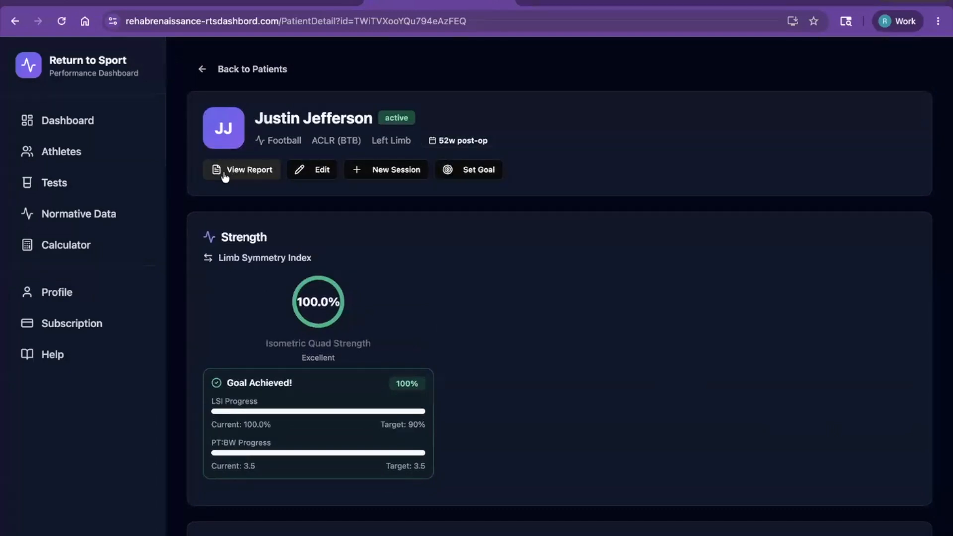
click(237, 174)
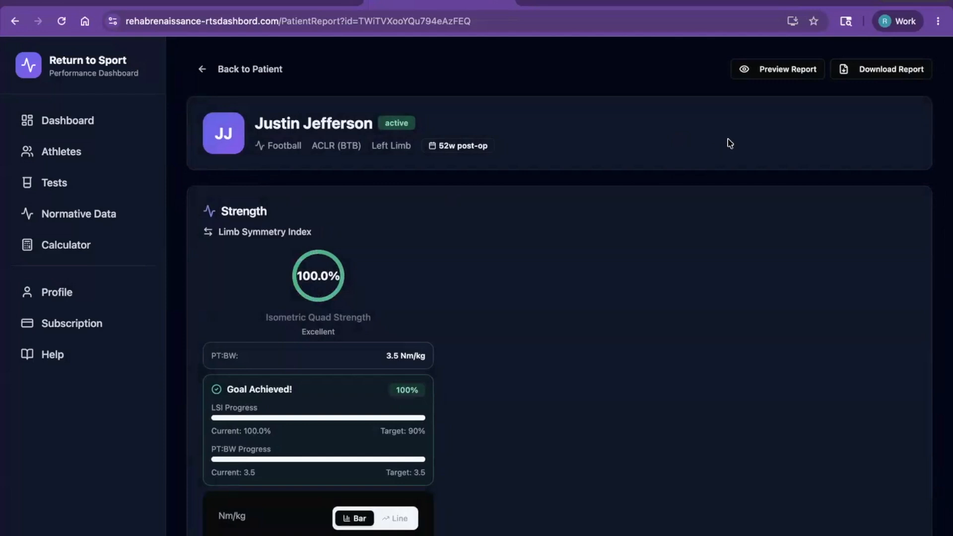
click(774, 72)
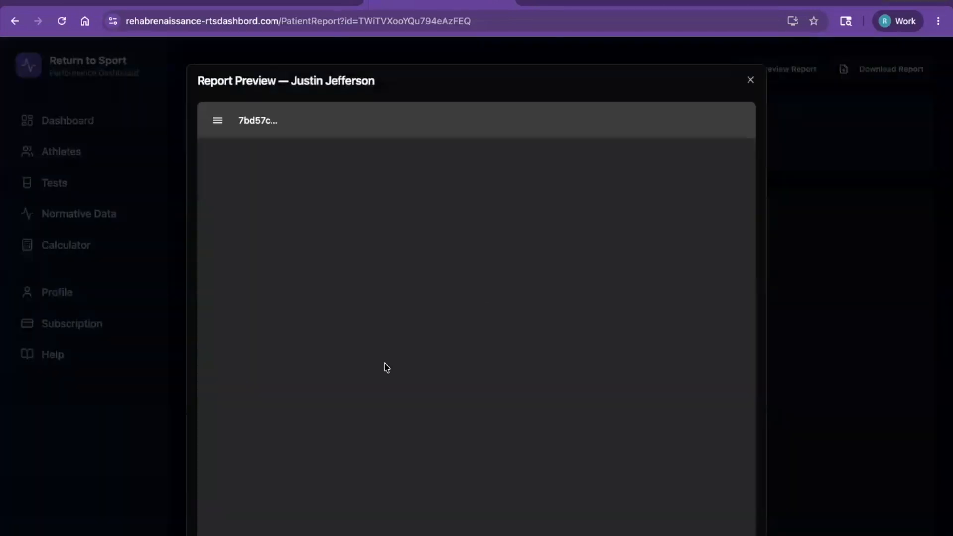
click(499, 162)
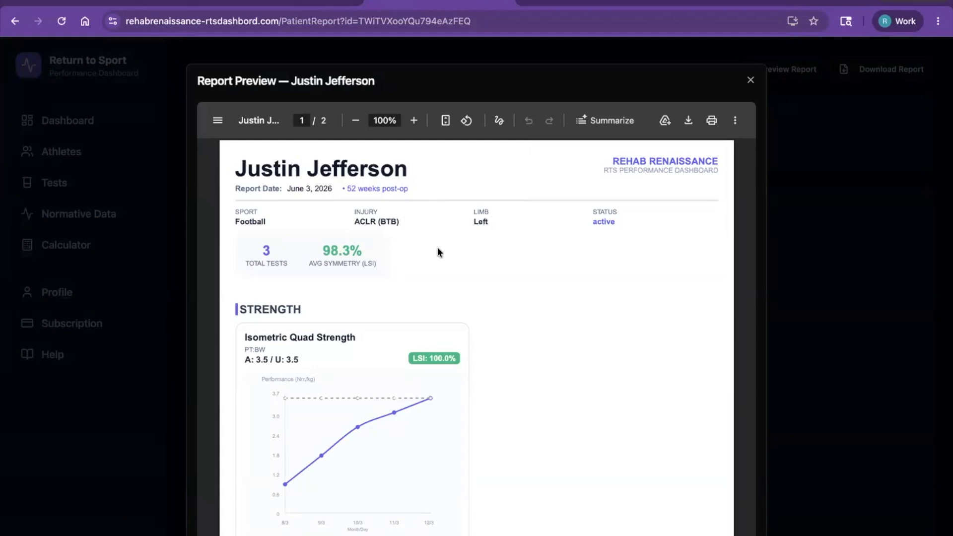
- Read through both pages of the report preview, examining the strength, power and mobility charts, and close the preview
scroll(437, 246, down, 1)
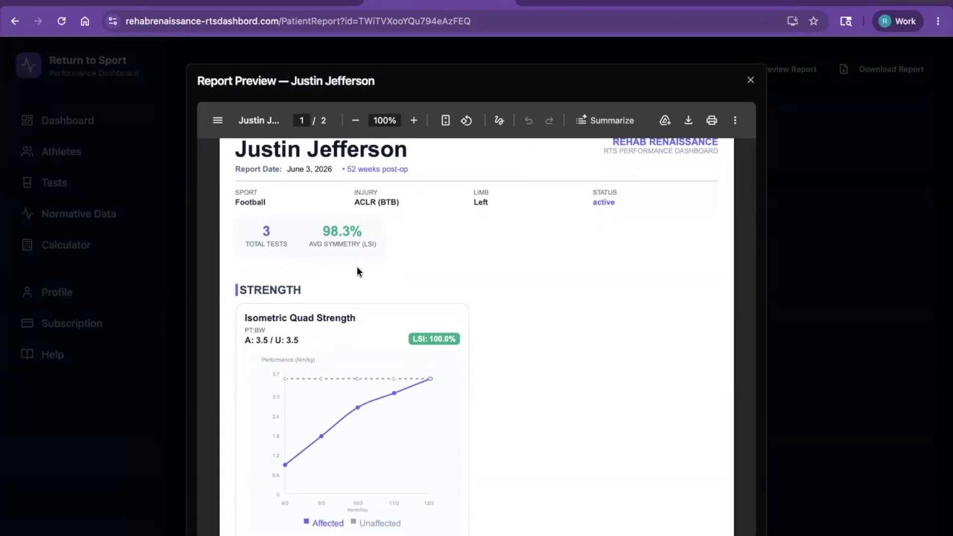
scroll(358, 268, down, 3)
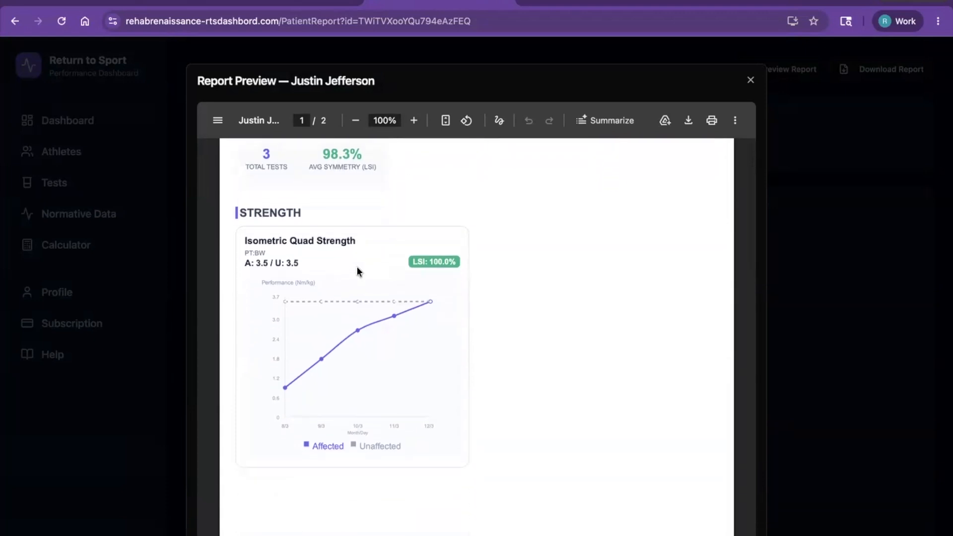
scroll(358, 303, down, 4)
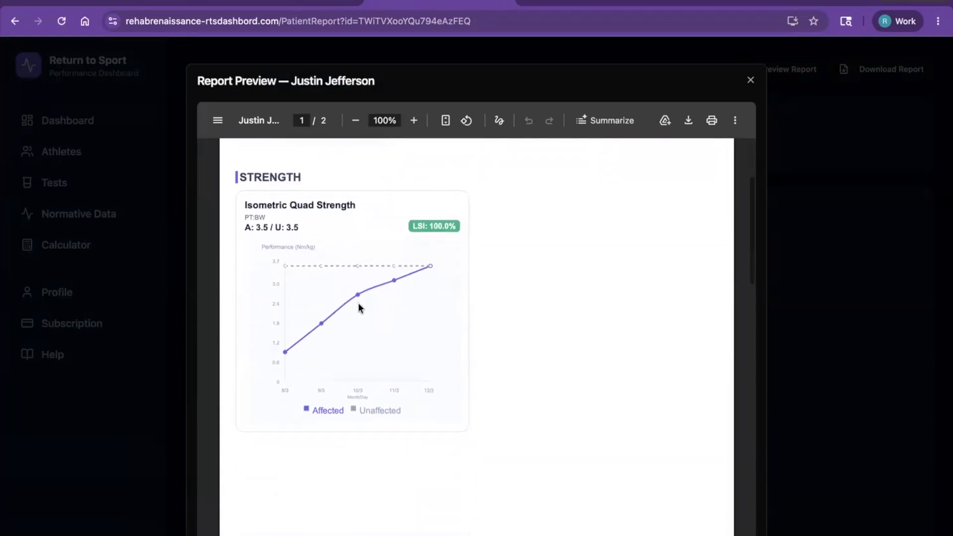
scroll(358, 303, down, 15)
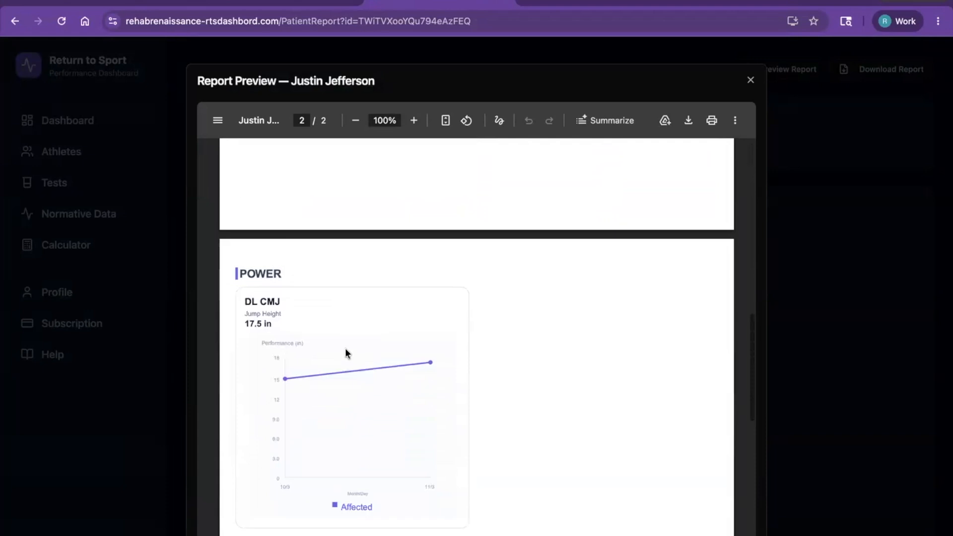
scroll(346, 353, down, 12)
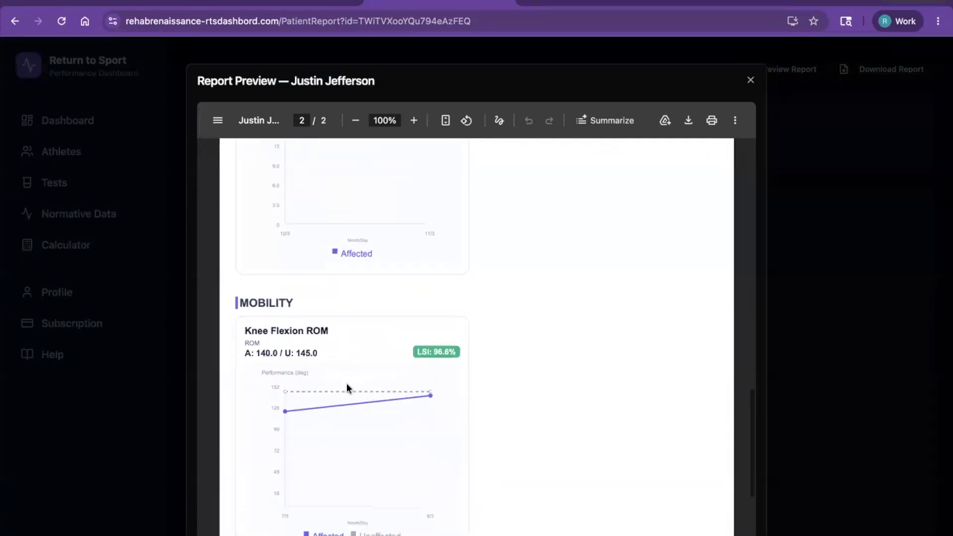
scroll(347, 385, up, 5)
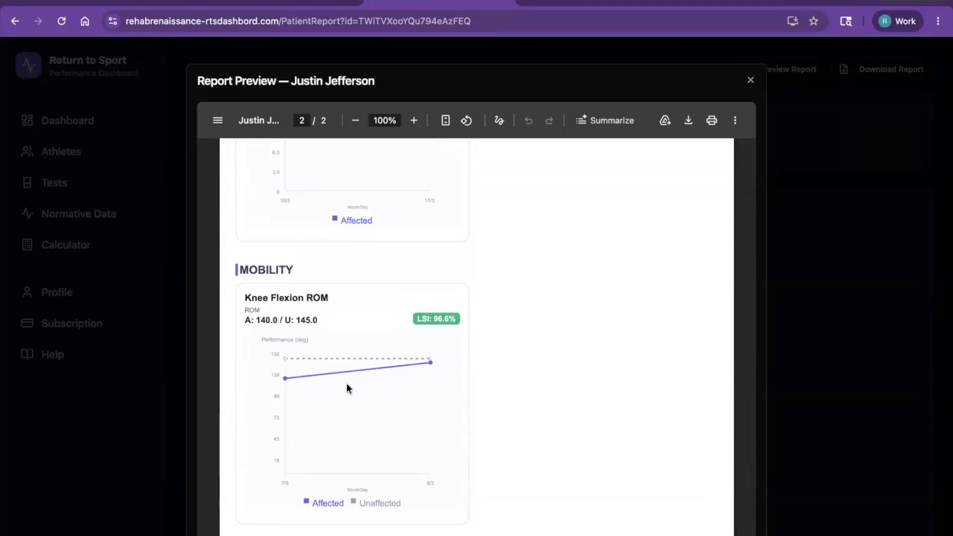
scroll(347, 383, up, 20)
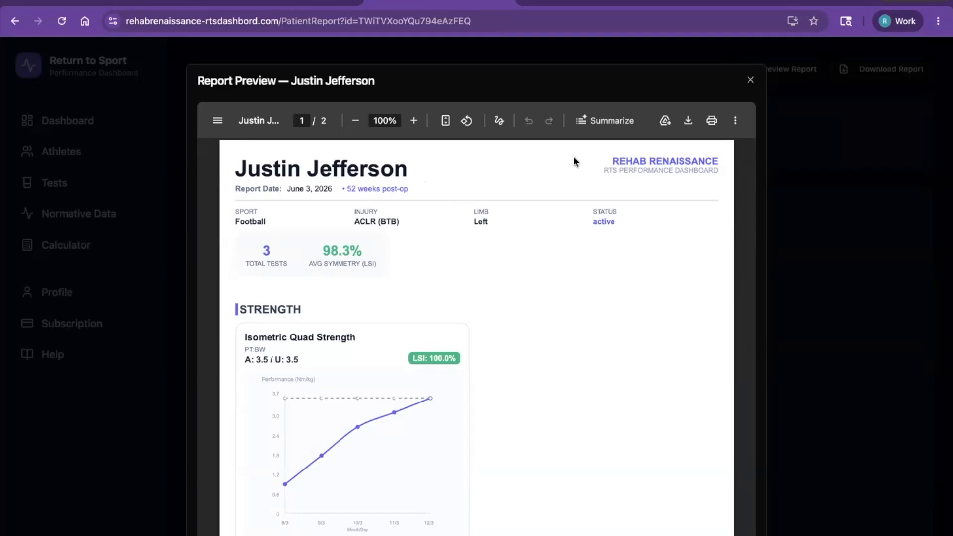
click(750, 80)
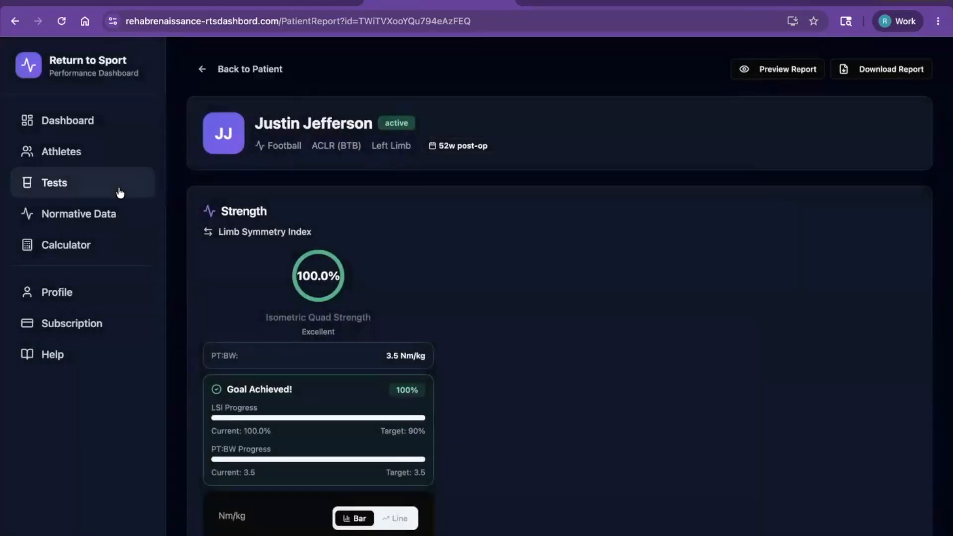
- Go to the normative data and examine the group averages for each test
click(111, 219)
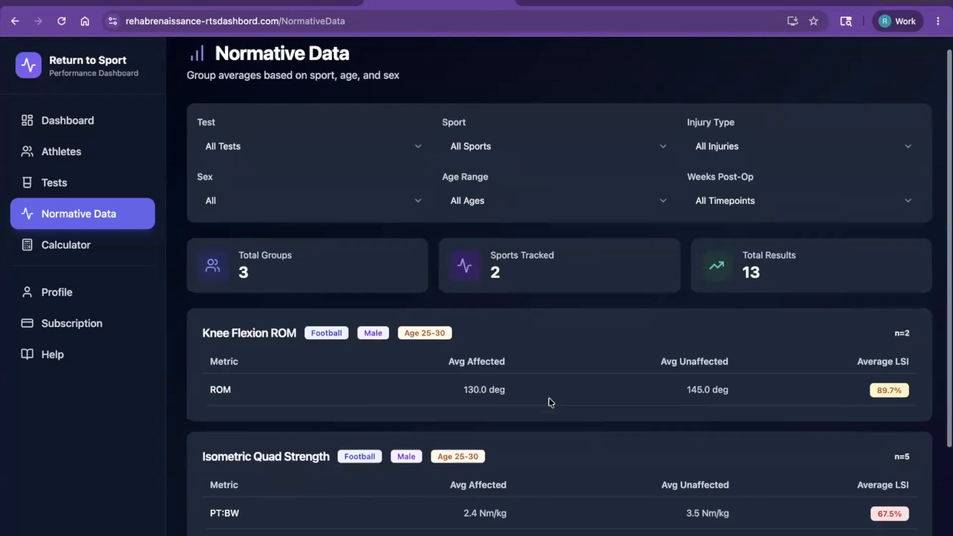
scroll(435, 410, down, 3)
scroll(435, 412, down, 2)
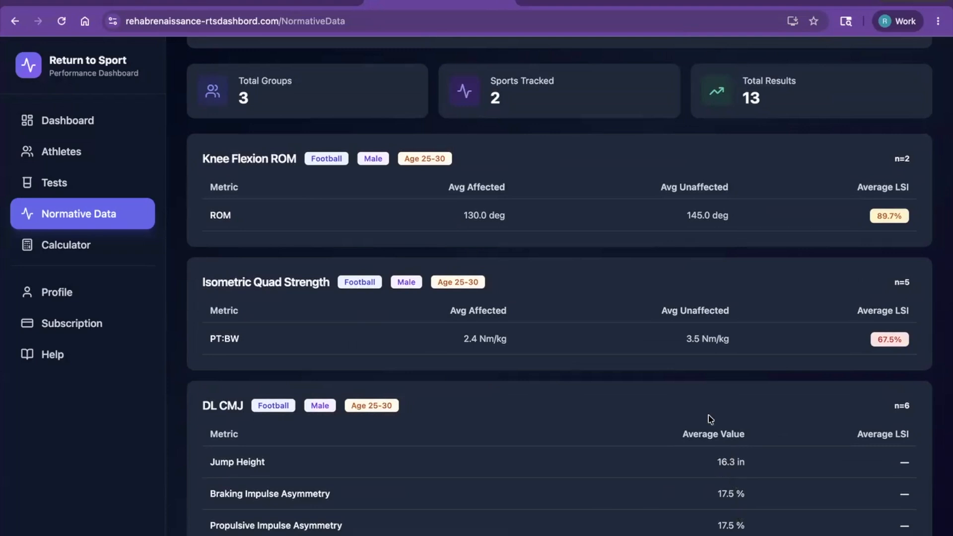
scroll(706, 428, up, 1)
scroll(706, 428, up, 4)
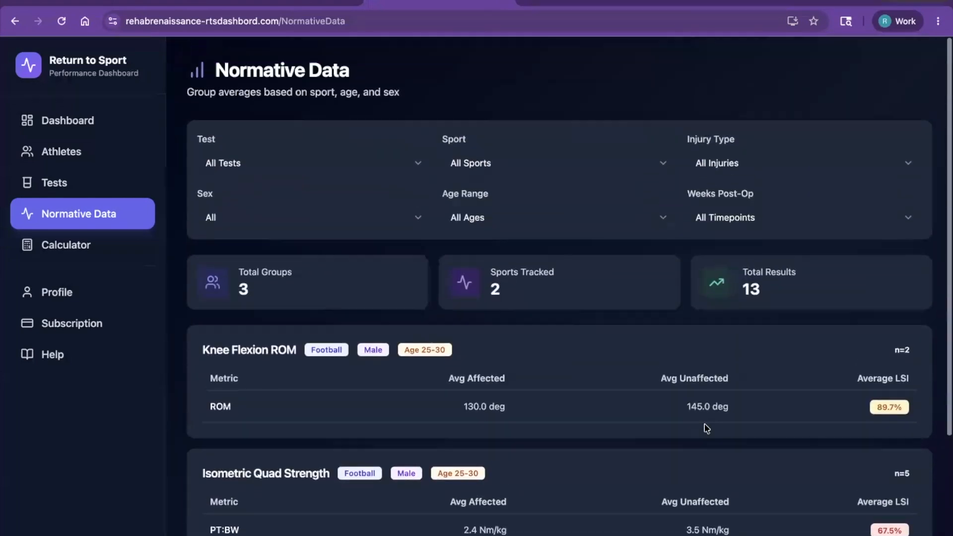
- Filter the normative data to the Isometric Quad Strength test, Football and the ACLR (BTB) injury type
click(322, 172)
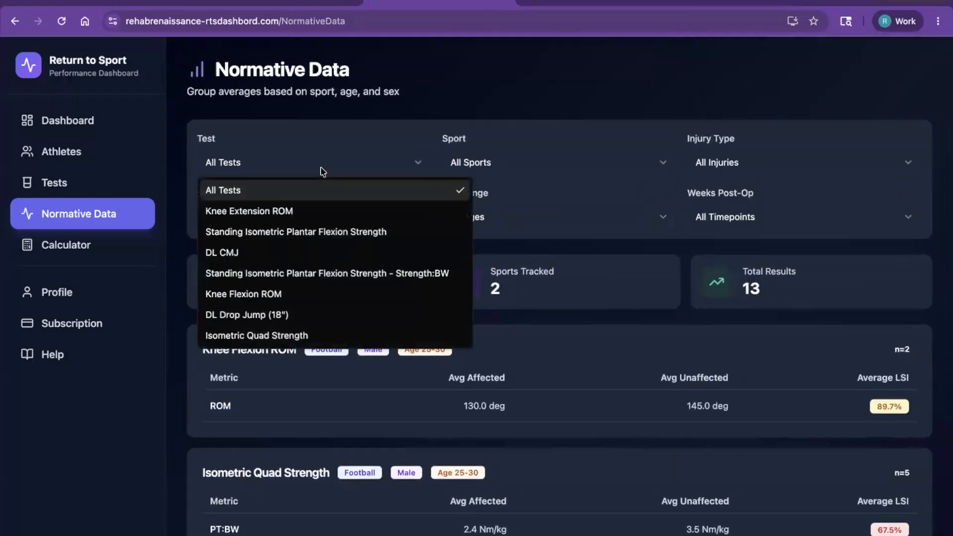
click(307, 335)
click(499, 165)
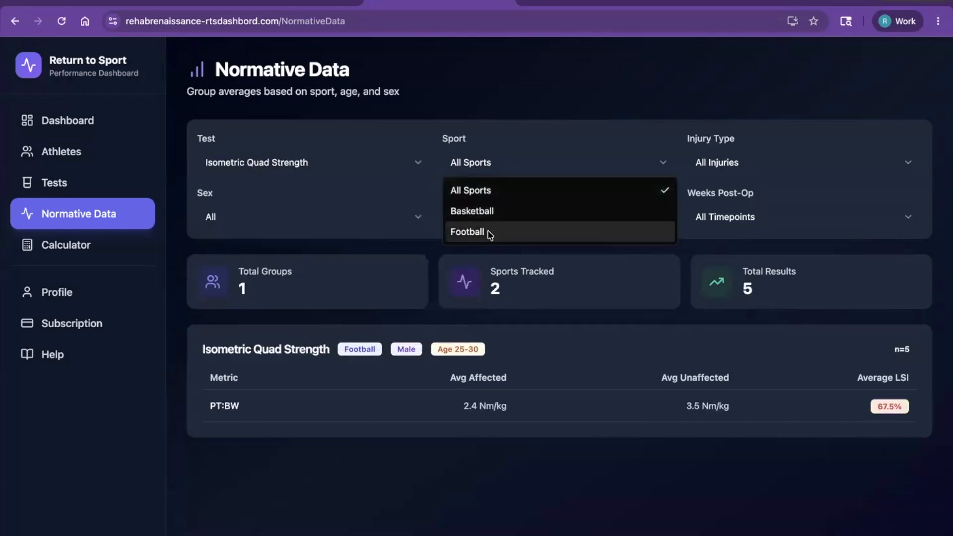
click(491, 232)
click(745, 165)
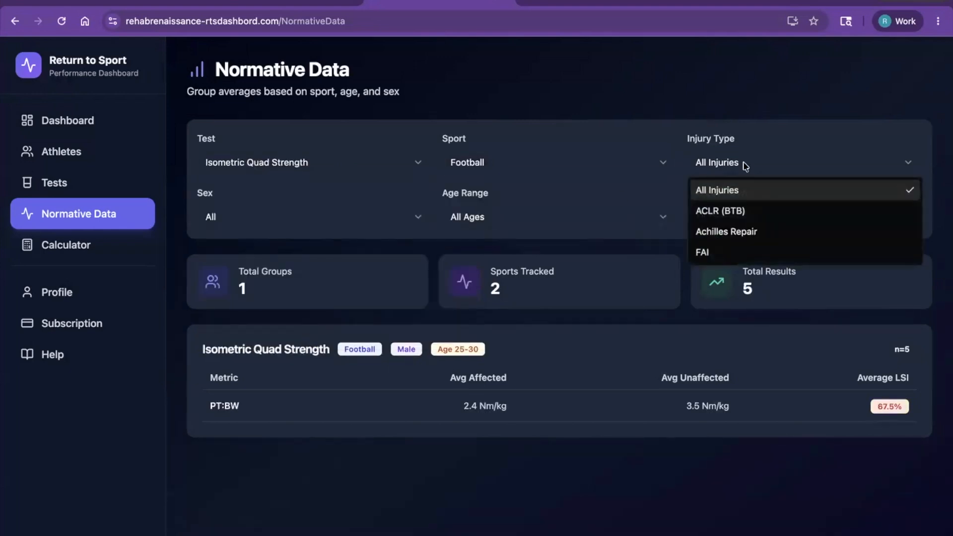
click(739, 219)
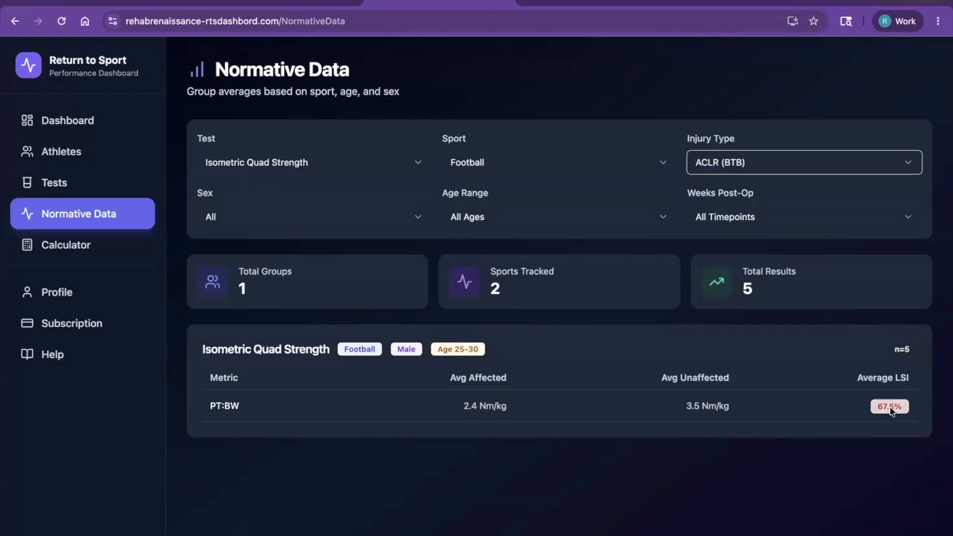
- Compare the filtered averages at 7-12, 13-24 and 25-38 weeks post-op, leaving 25-38 weeks selected
click(858, 218)
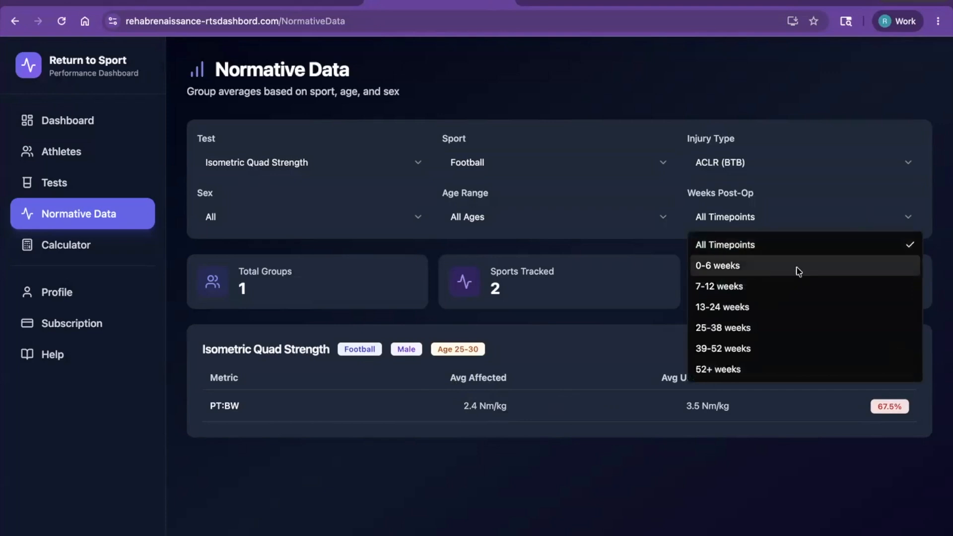
click(791, 293)
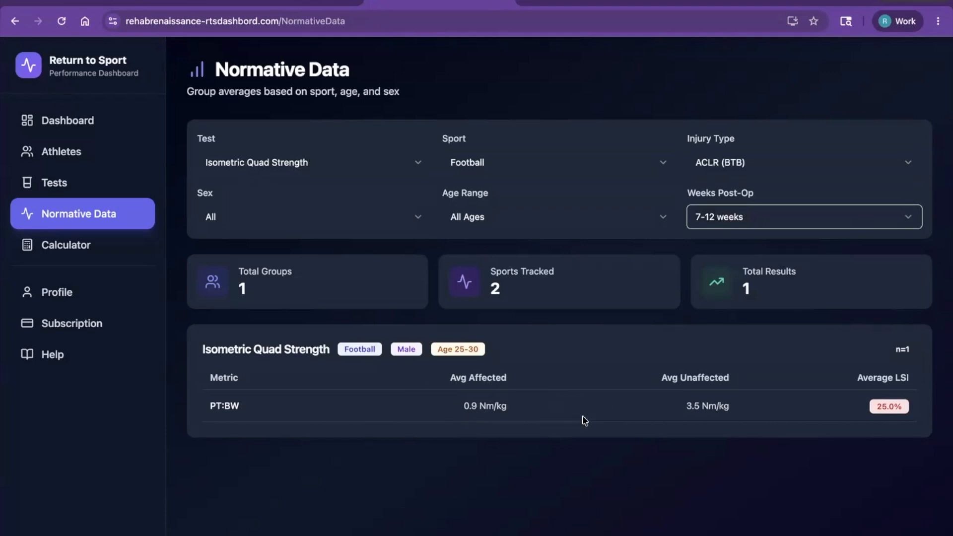
click(748, 219)
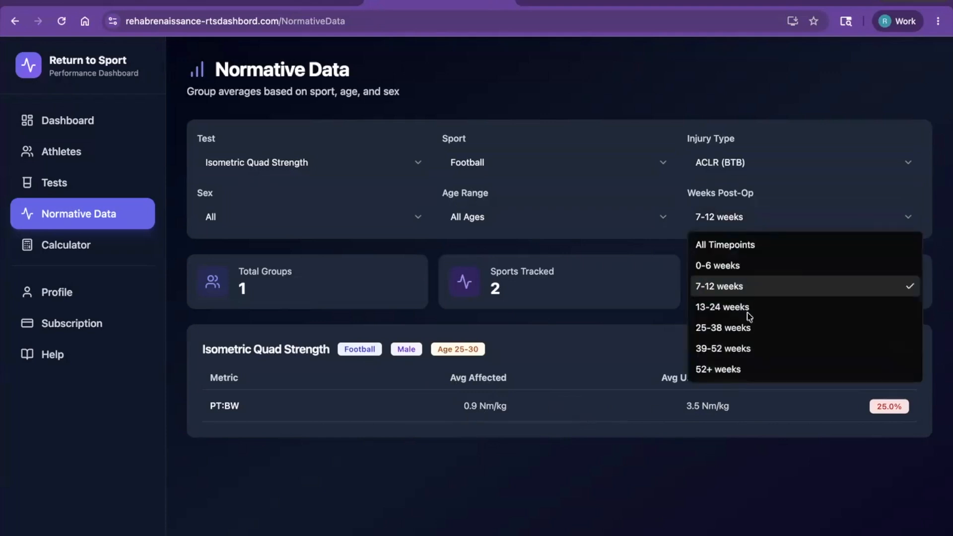
click(748, 313)
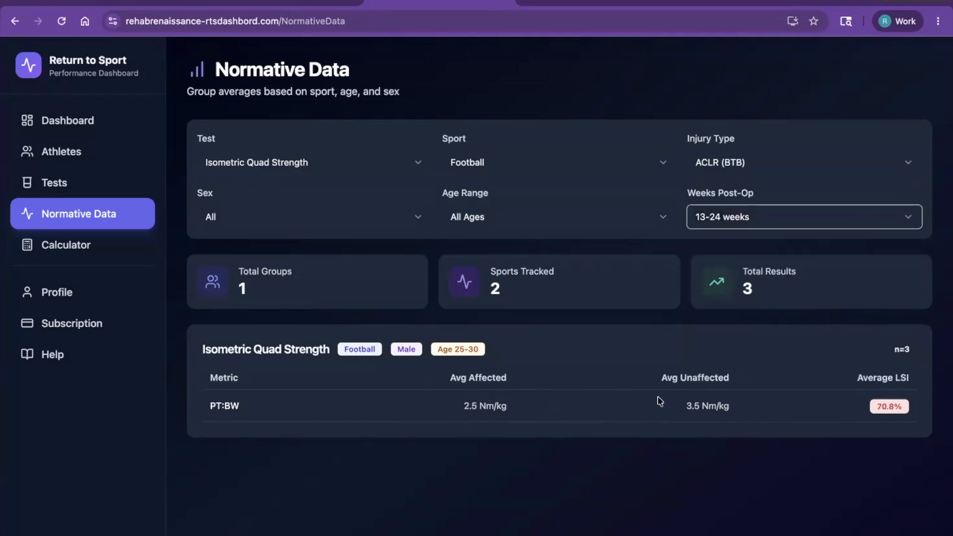
click(746, 218)
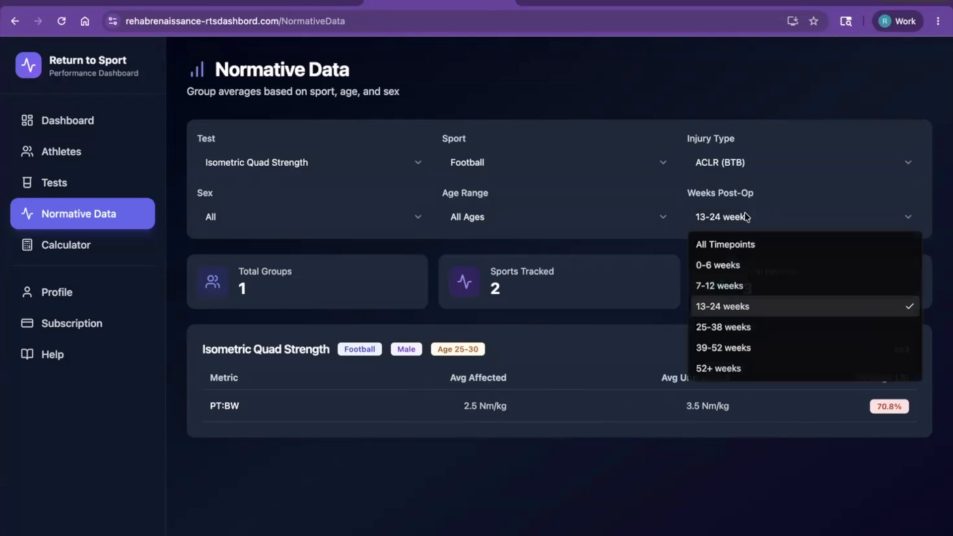
click(746, 338)
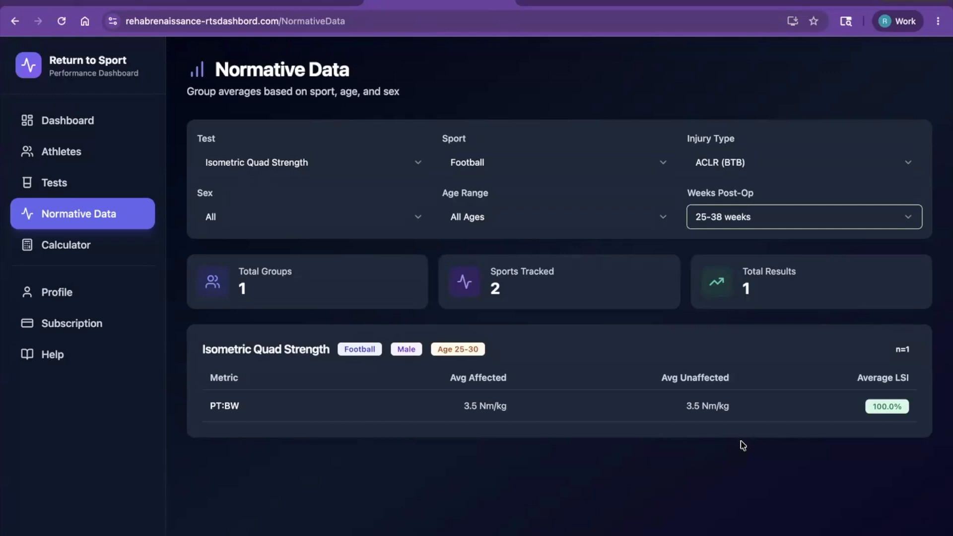
- In the metric calculator, enter affected-side trials of 40, 46 and 43.5 for the three-trial average
click(99, 245)
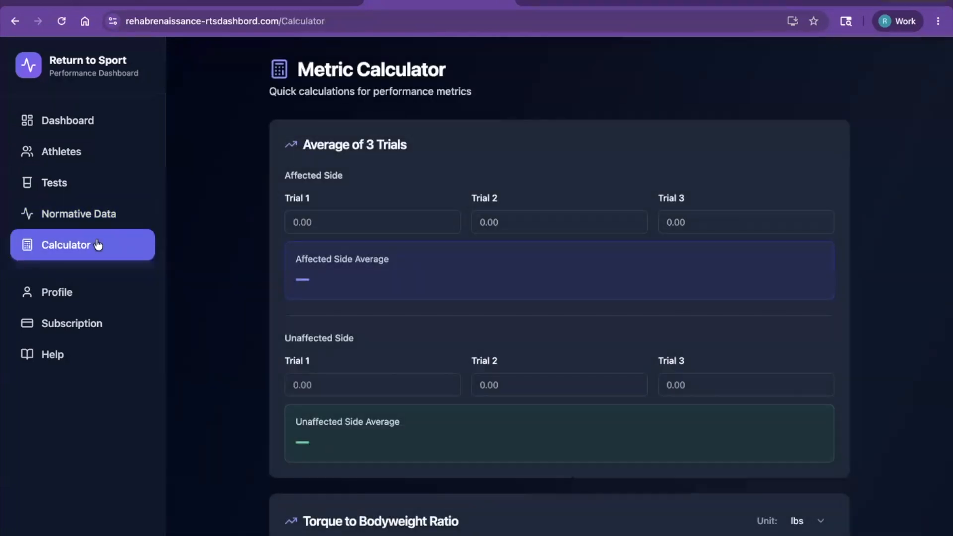
click(343, 222)
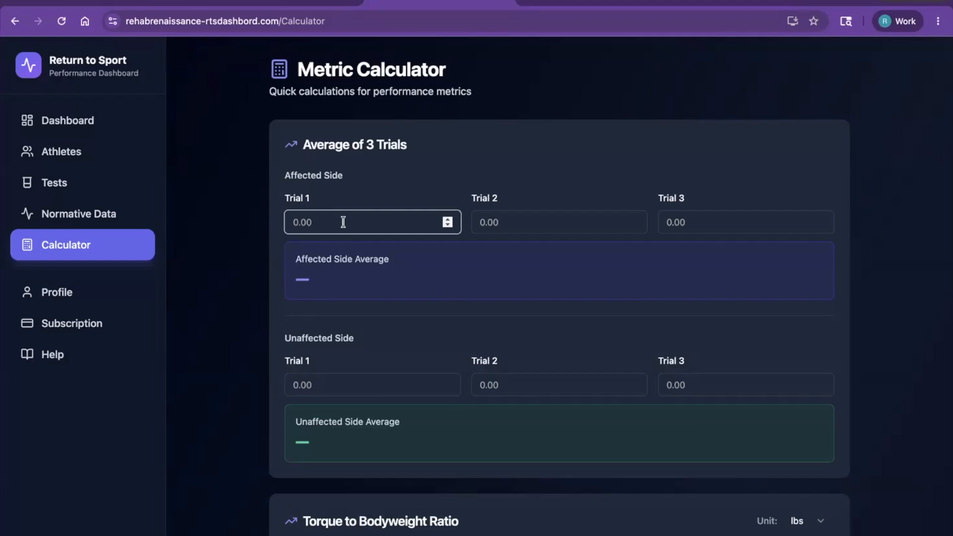
text(40)
key(Tab)
text(46)
key(Tab)
text(43.5)
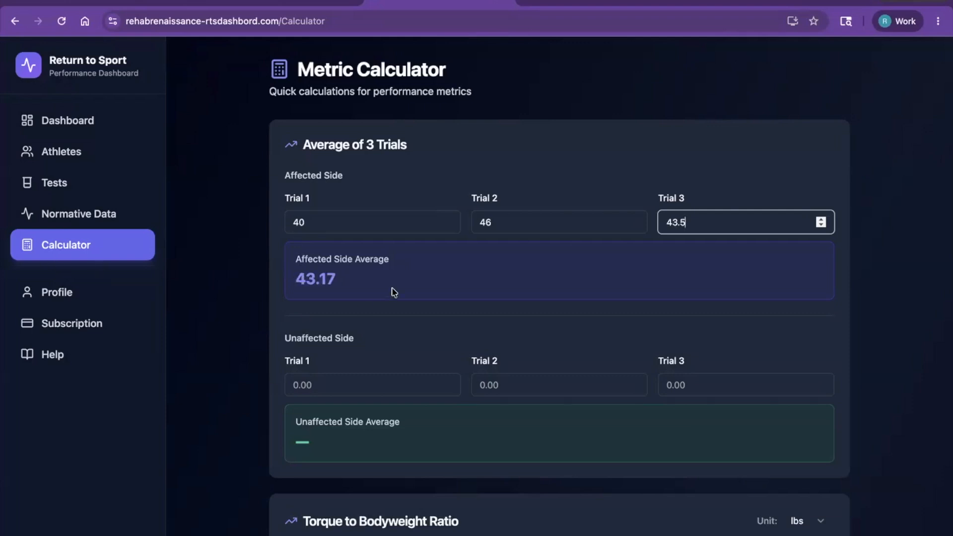
- Enter unaffected-side trials of 34, 39 and 36.7 for the three-trial average
click(364, 379)
text(34)
key(Tab)
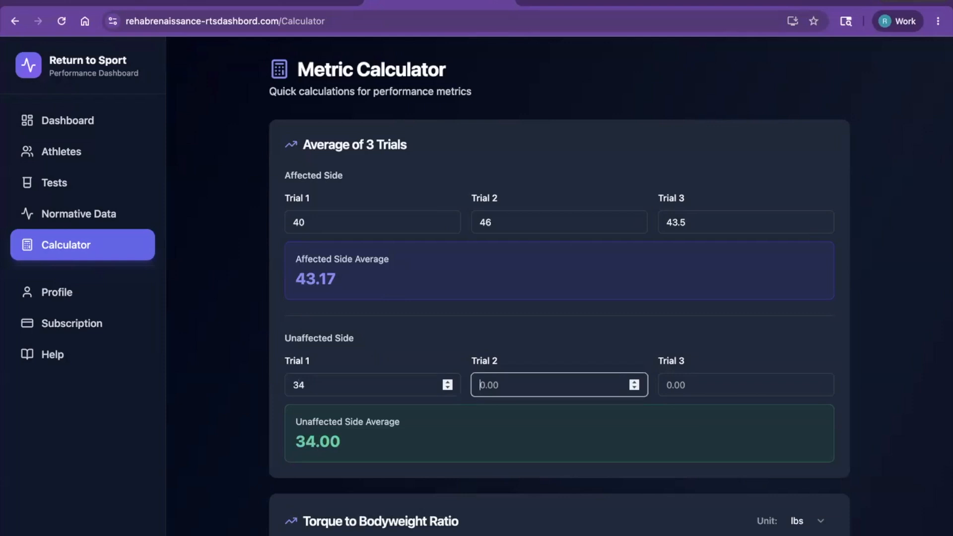
text(39)
key(Tab)
text(36.7)
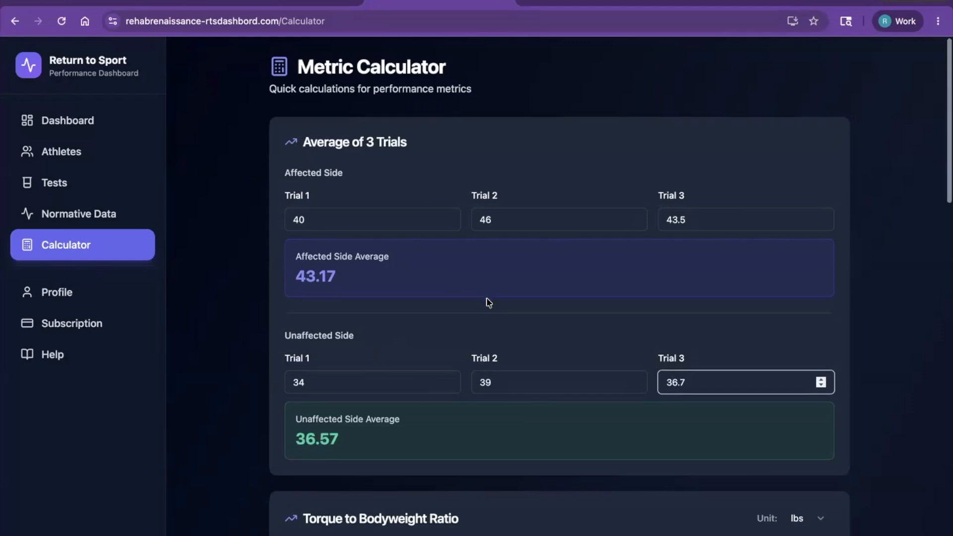
- Switch the Torque to Bodyweight Ratio calculator's unit to kgs and back to lbs
scroll(546, 343, down, 3)
scroll(597, 414, down, 5)
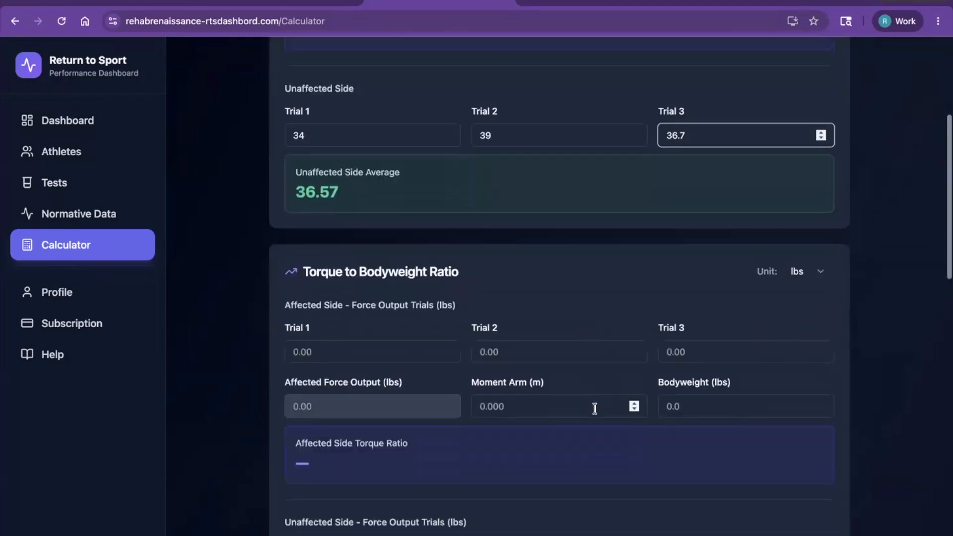
scroll(596, 409, down, 3)
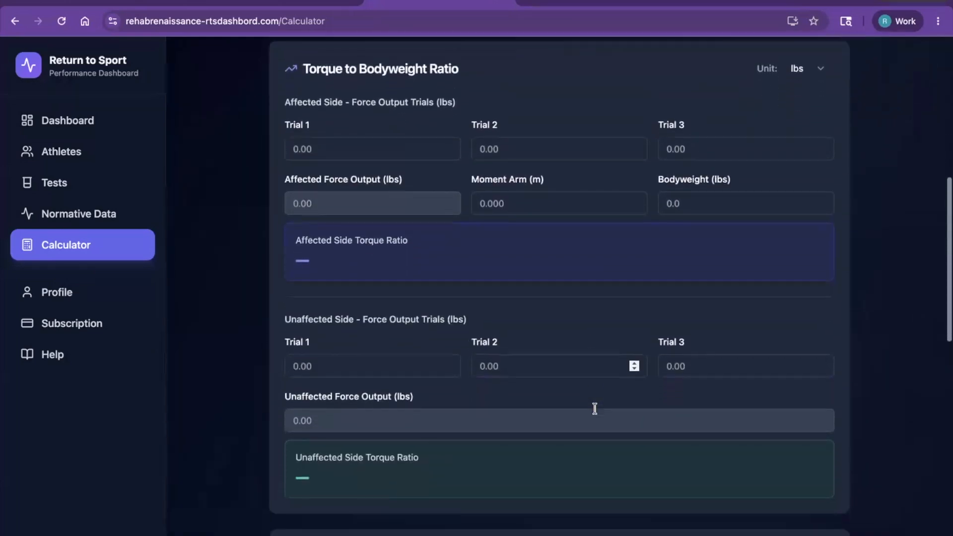
scroll(594, 407, up, 2)
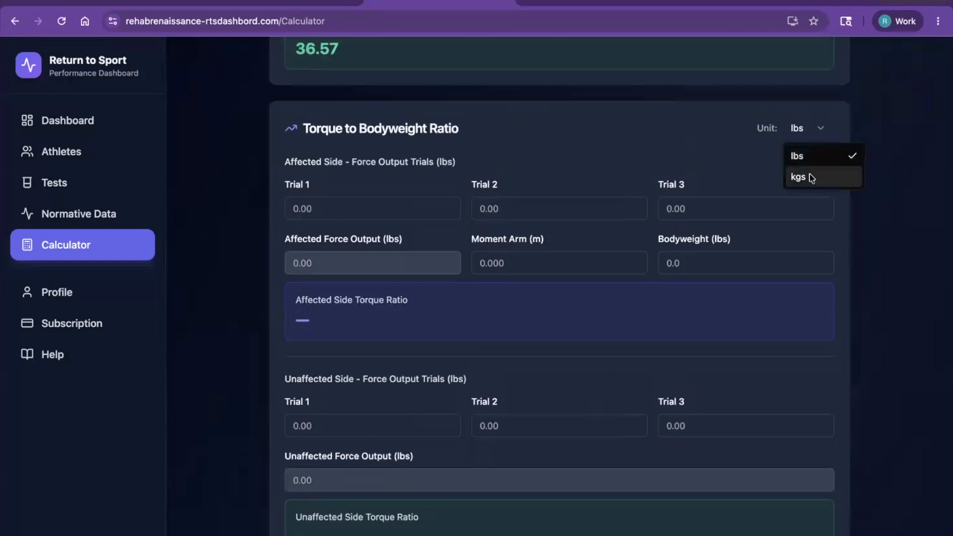
click(811, 184)
click(819, 133)
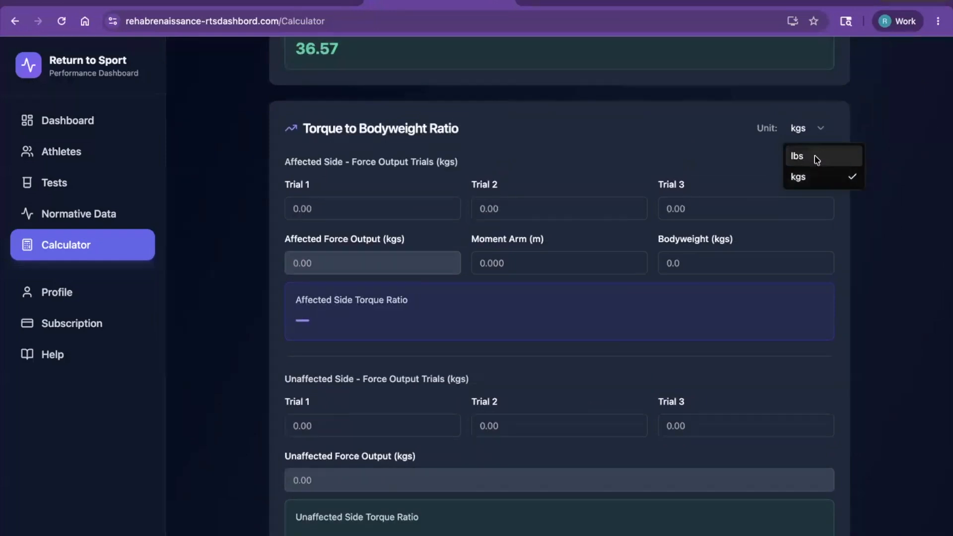
click(817, 160)
- Switch the Strength to Bodyweight Ratio calculator's unit to kgs and return it to lbs
scroll(579, 139, down, 9)
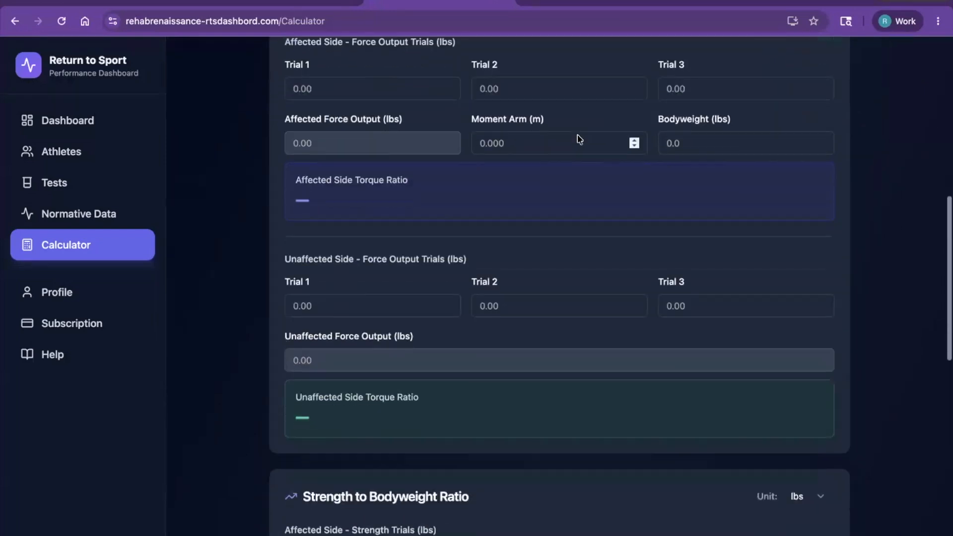
click(814, 168)
click(812, 215)
click(826, 174)
click(822, 194)
- In the Speed Calculator, enter a 10-yard distance with trial times of 1.52, 1.51 and 1.49 seconds
scroll(668, 165, down, 7)
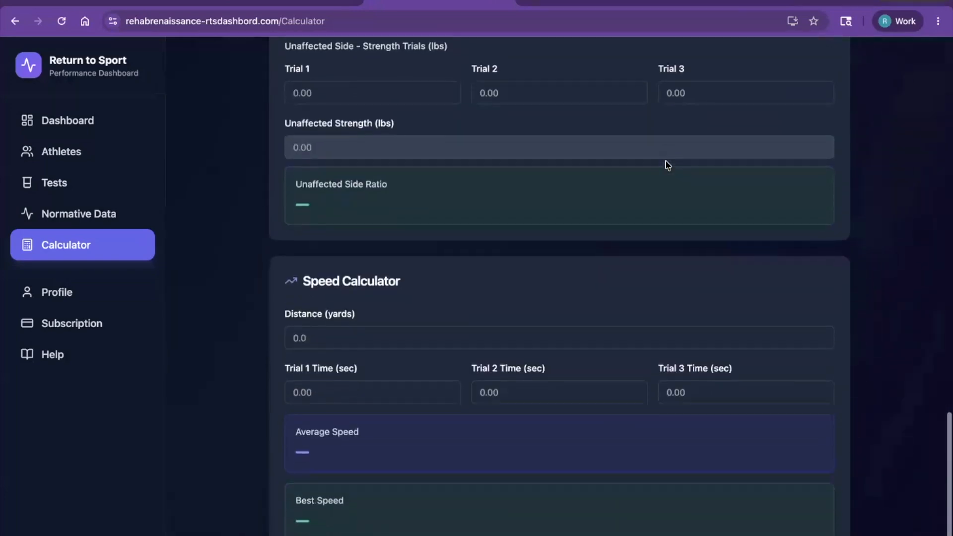
click(390, 342)
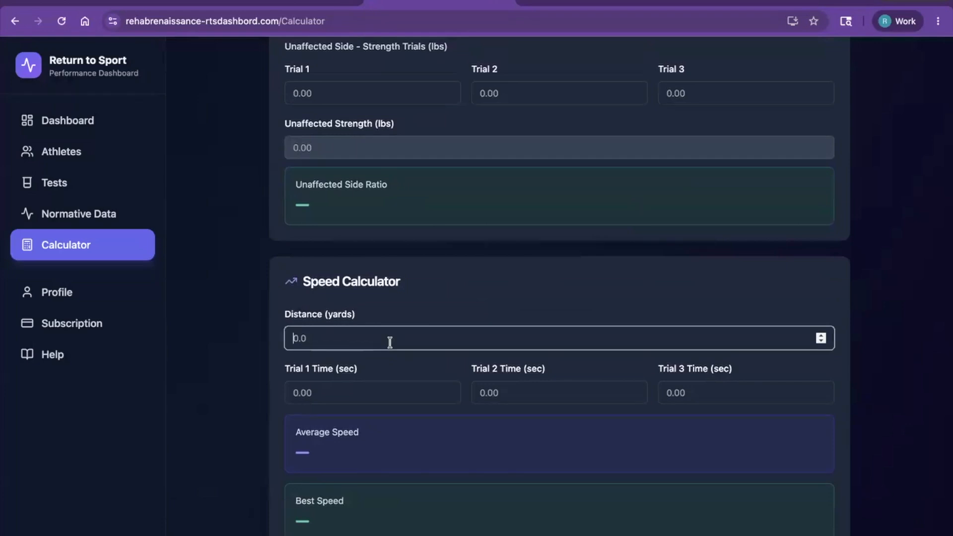
text(10)
click(364, 396)
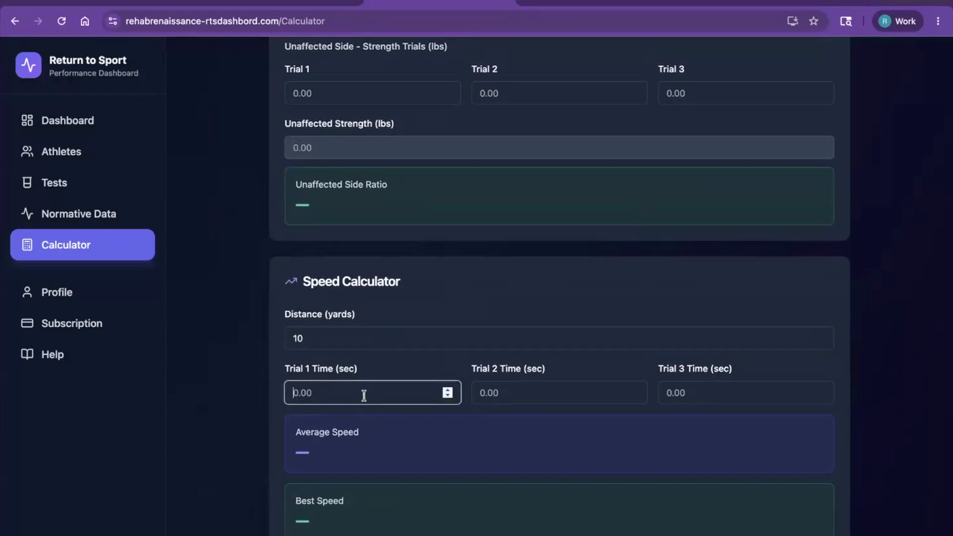
text(1.52)
click(497, 394)
text(1.51)
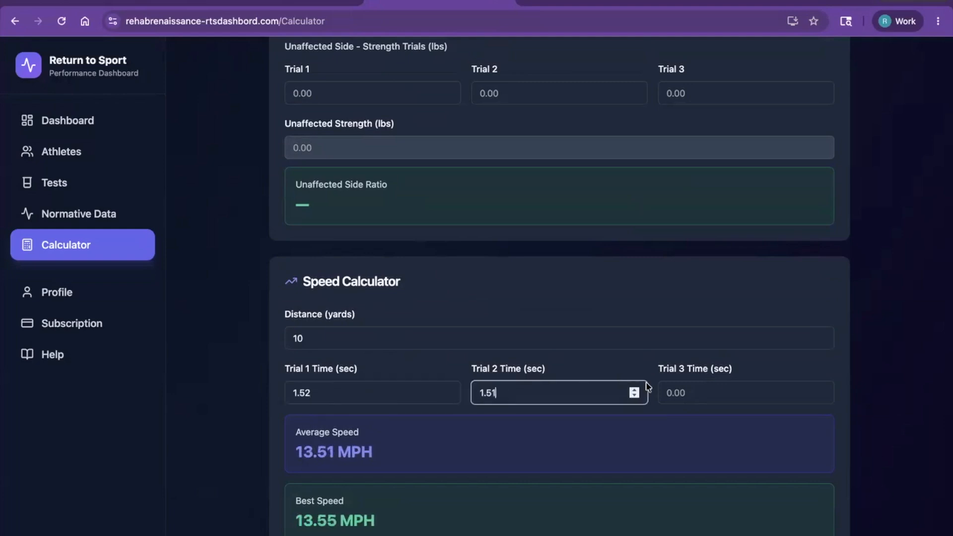
click(695, 392)
text(1.49)
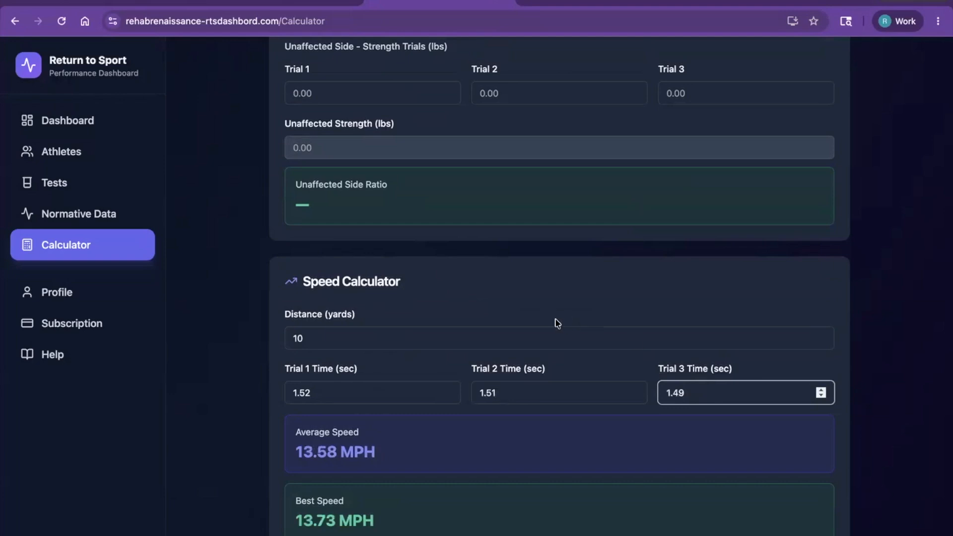
click(526, 375)
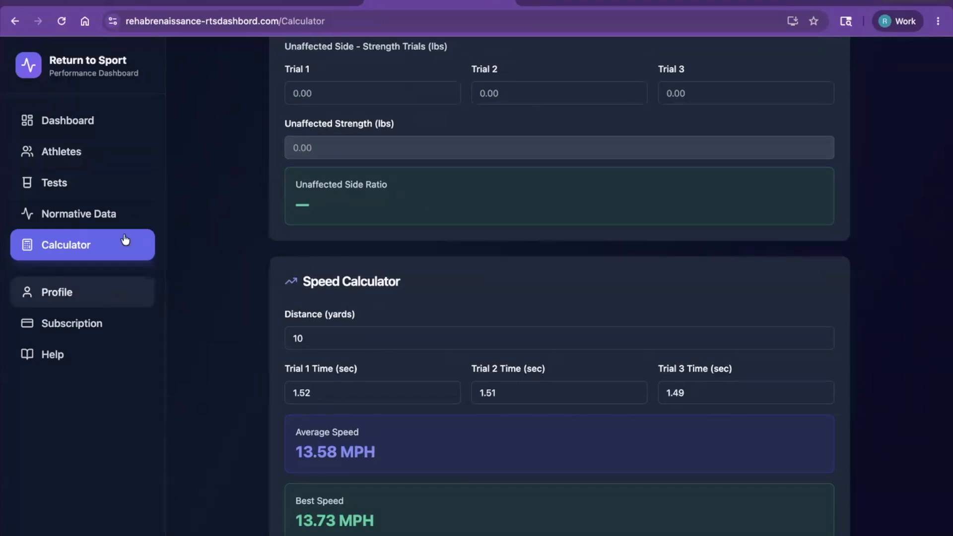
- Open the football athlete's record, review the editable profile details and close the edit form without saving
click(101, 158)
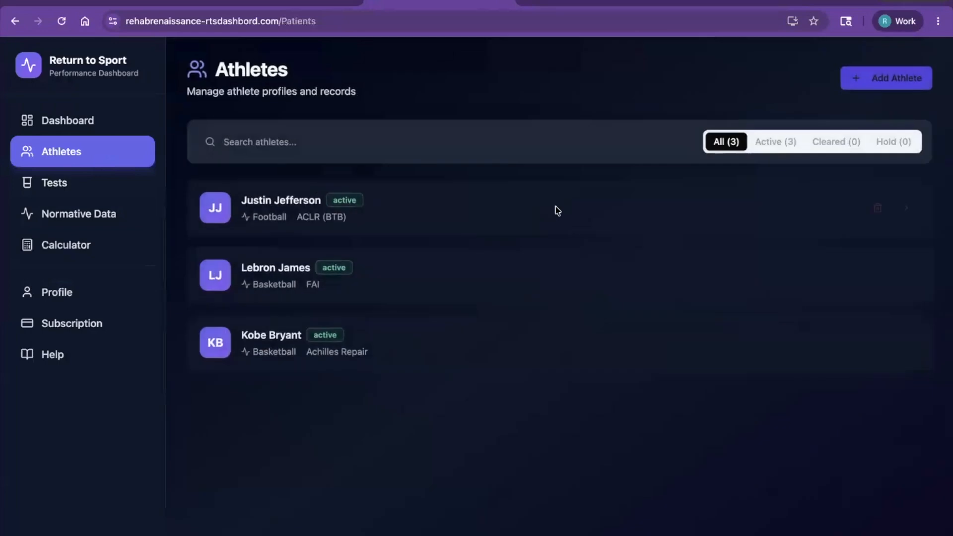
click(913, 213)
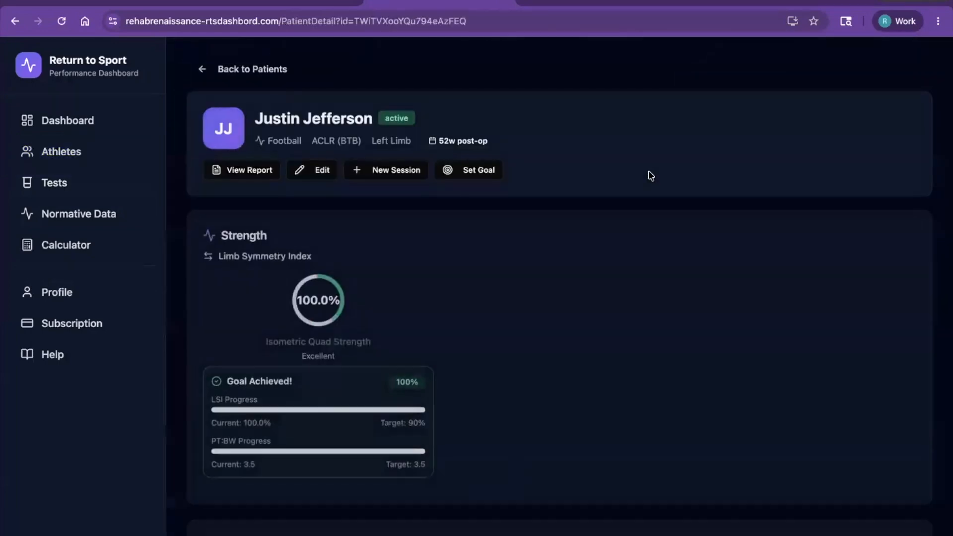
click(309, 171)
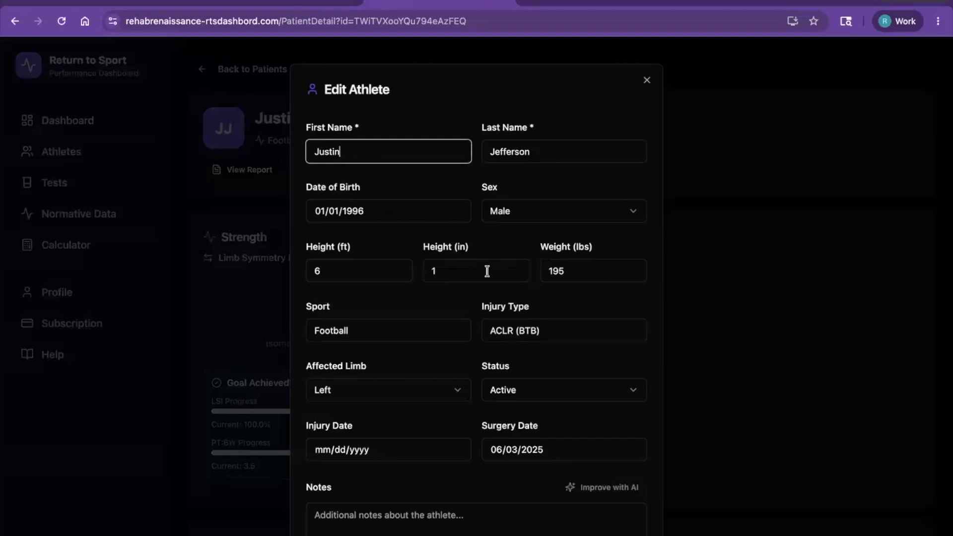
scroll(487, 270, down, 2)
scroll(488, 272, up, 2)
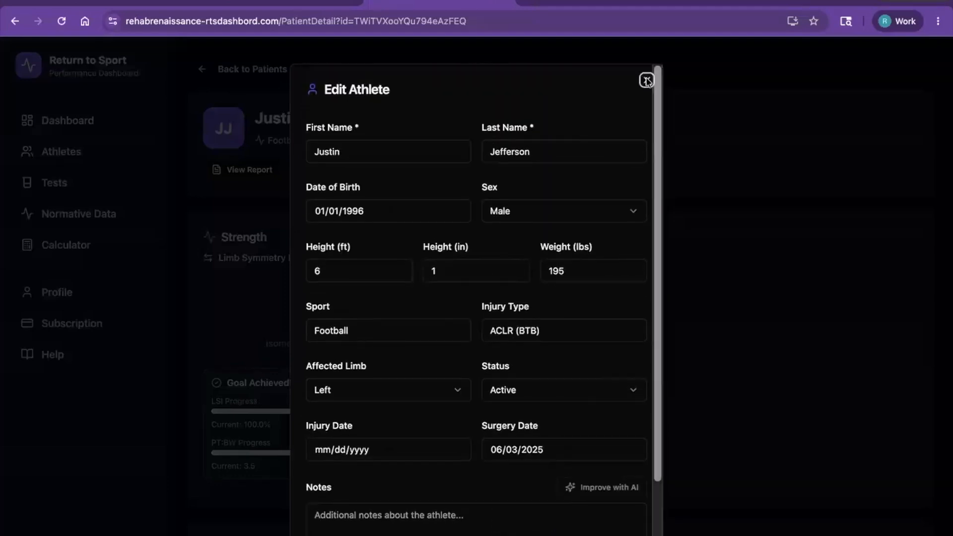
click(646, 83)
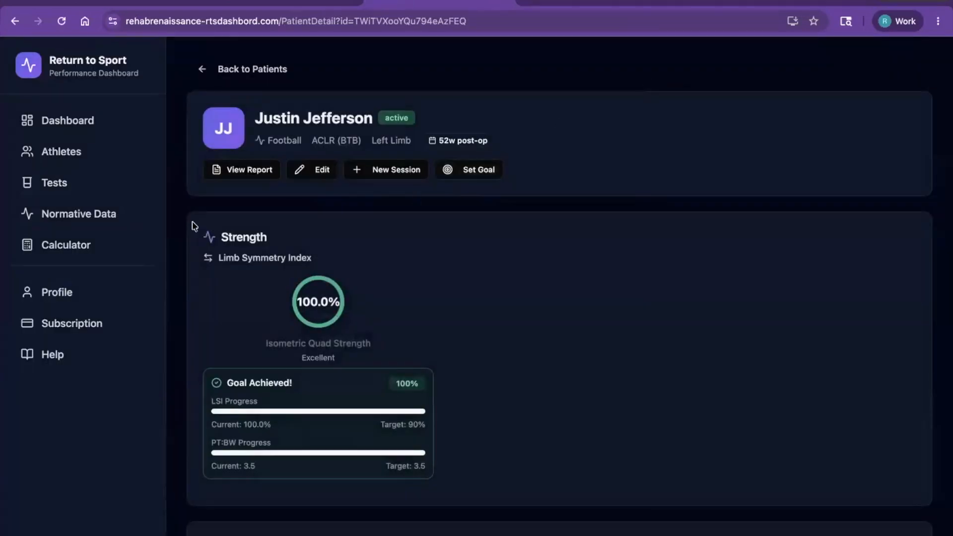